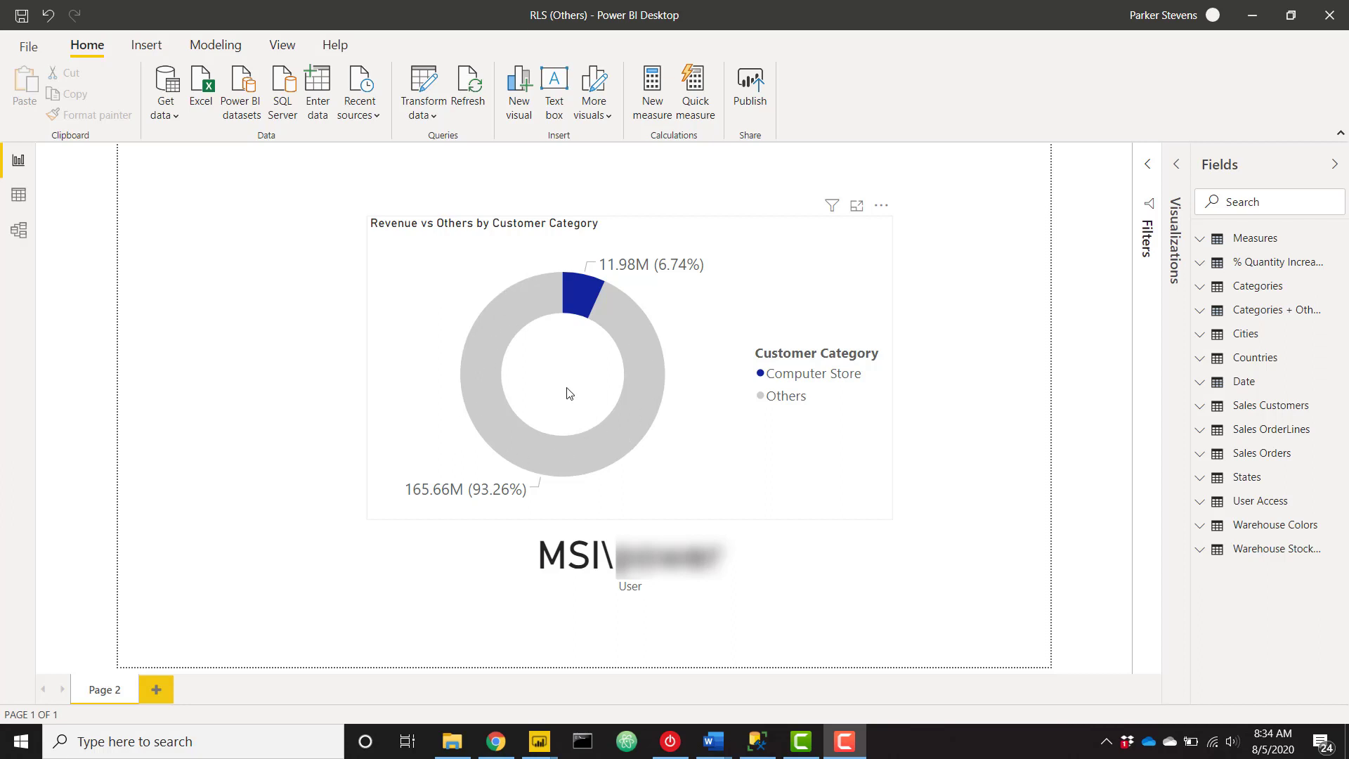
# Check the published report in the browser: Novelty Shop 127M versus Others 50.63M, then return to Power BI Desktop.
pyautogui.click(496, 741)
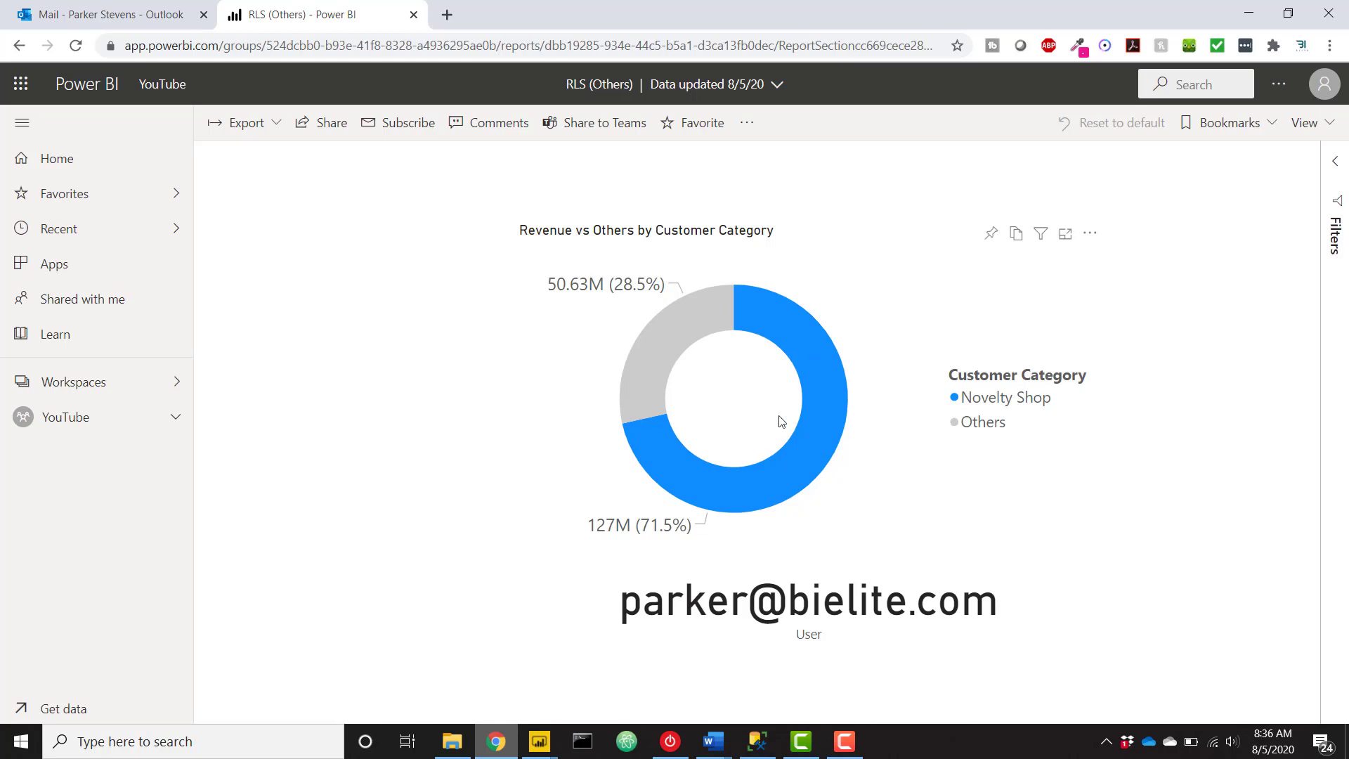
pyautogui.click(540, 739)
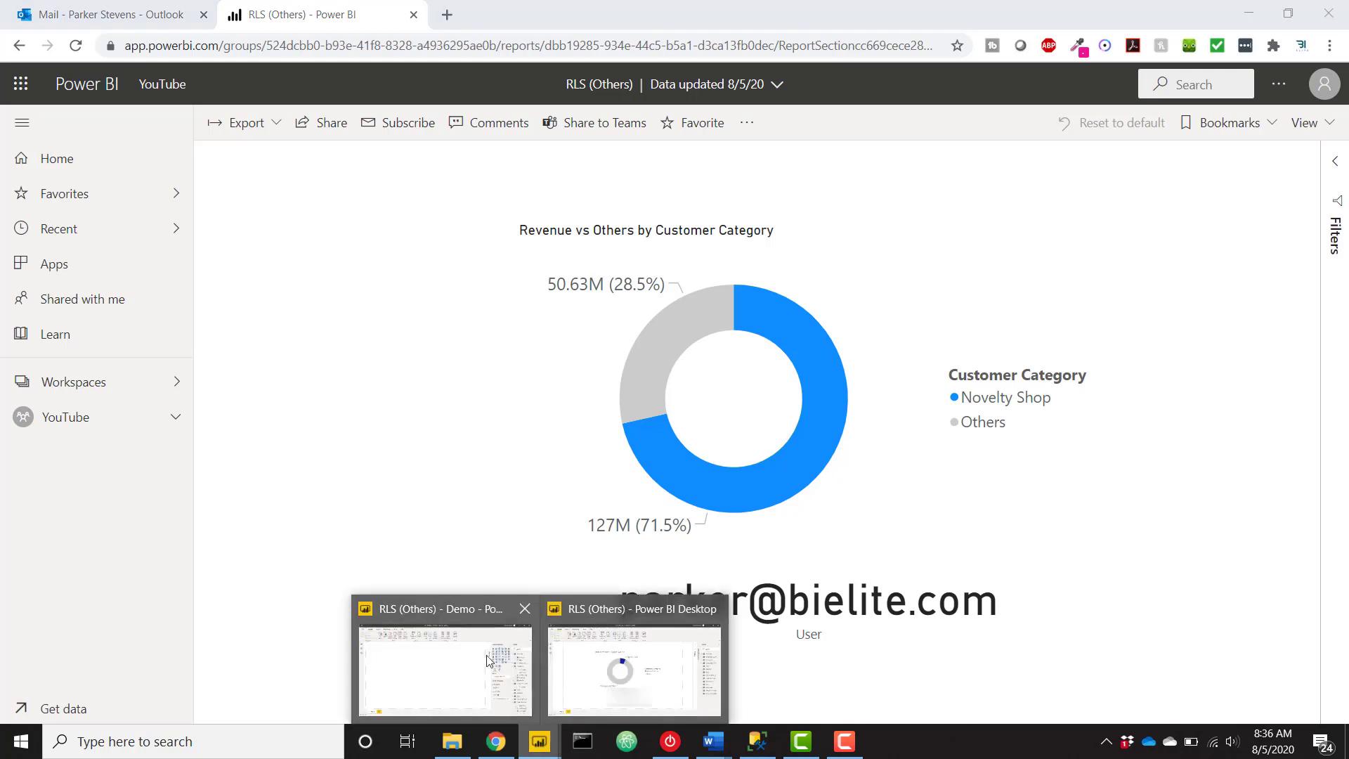
# In the Demo file, create the measure User = USERNAME() in the Measures table.
pyautogui.click(485, 661)
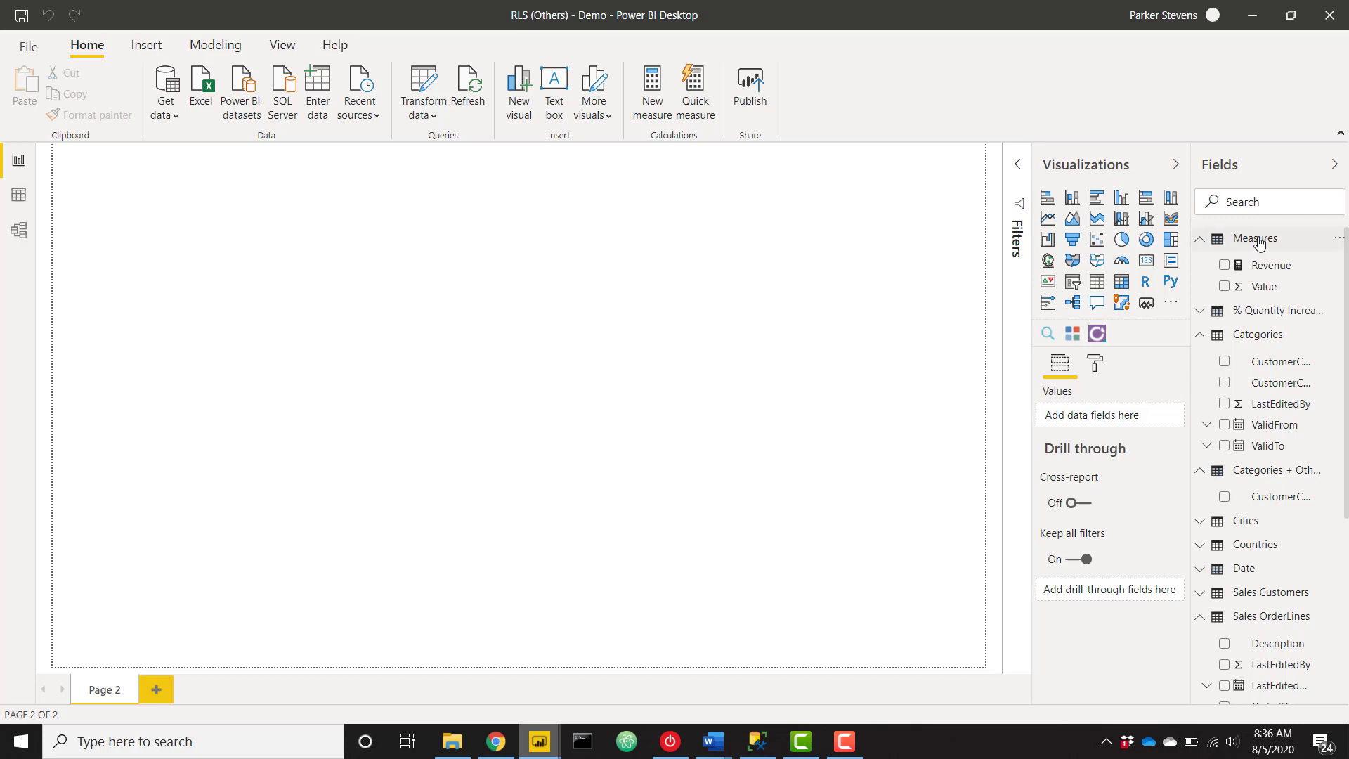
pyautogui.rightClick(1259, 261)
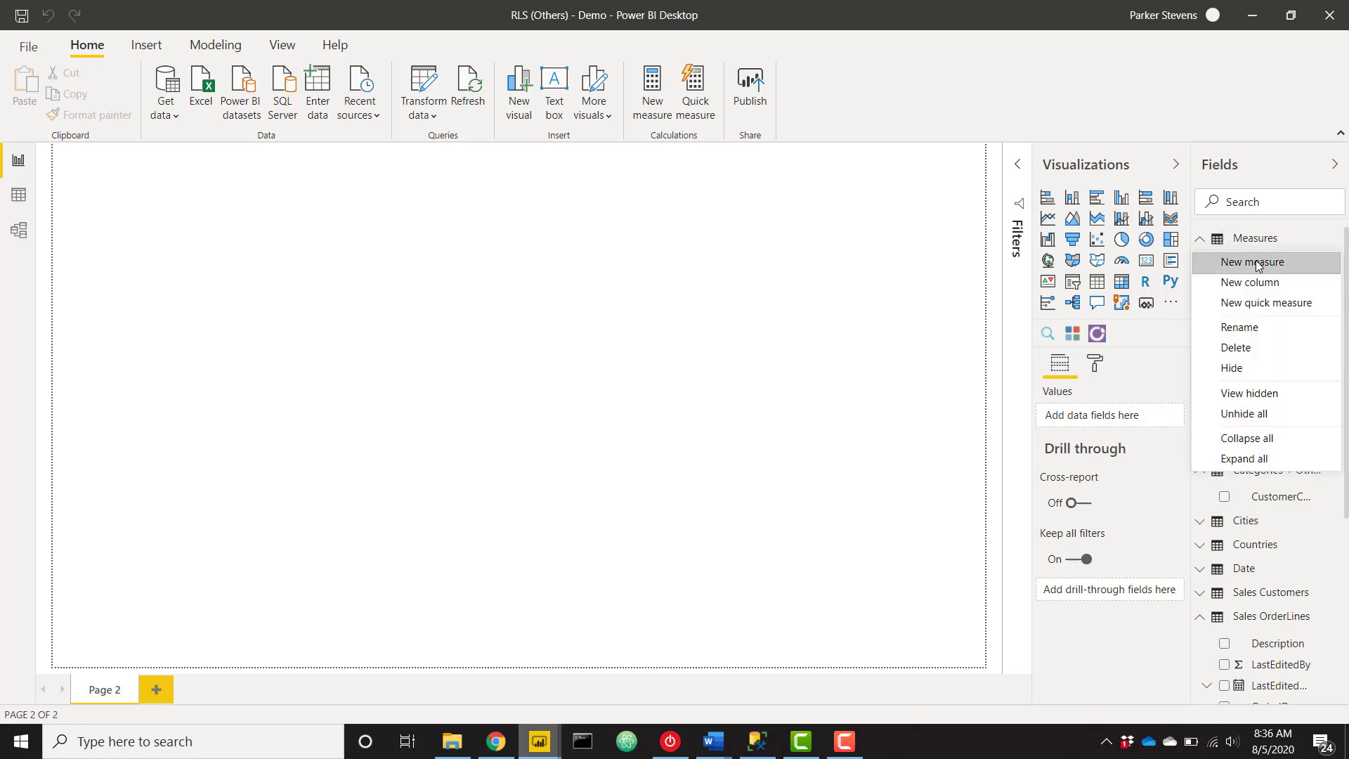
pyautogui.press('Escape')
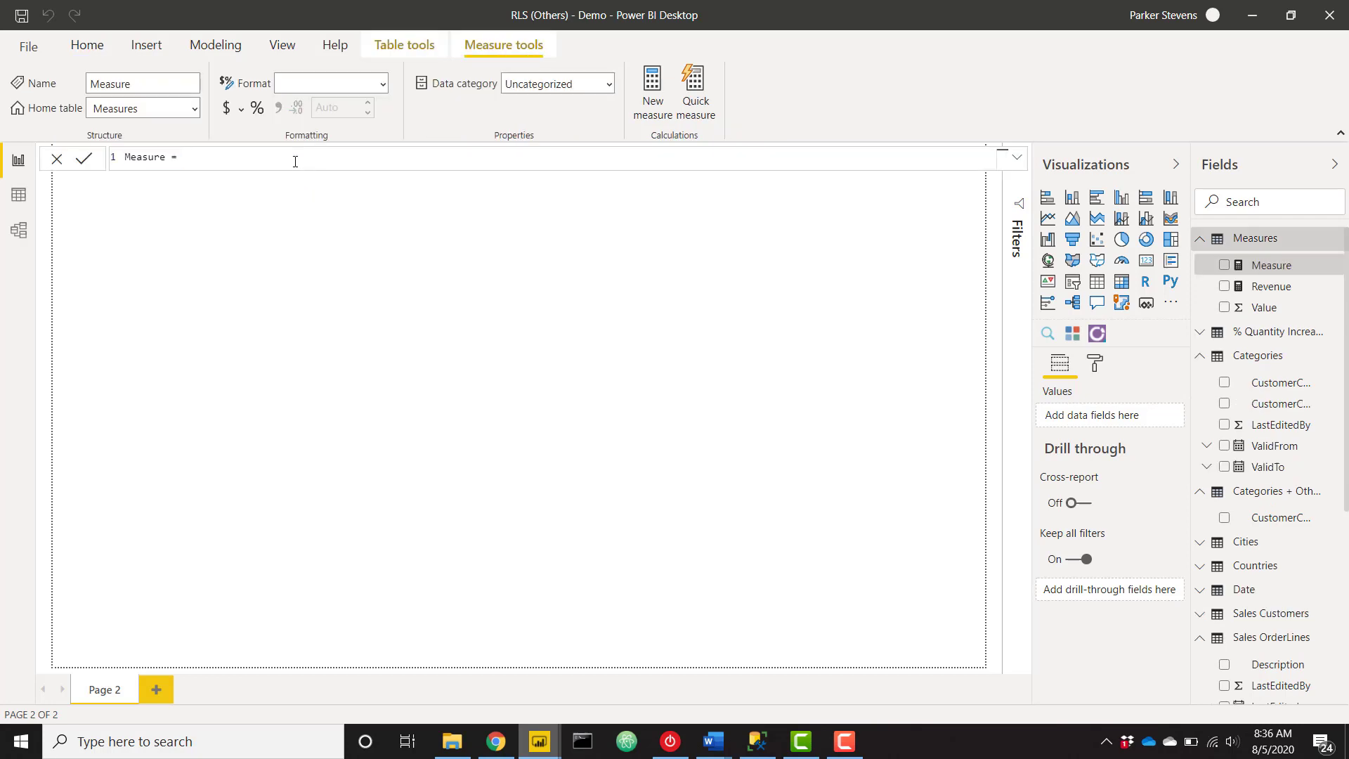
pyautogui.write('user')
pyautogui.press('BackSpace')
pyautogui.press('BackSpace')
pyautogui.press('BackSpace')
pyautogui.press('BackSpace')
pyautogui.write('User = usern')
pyautogui.press('Tab')
pyautogui.write(')')
pyautogui.press('Return')
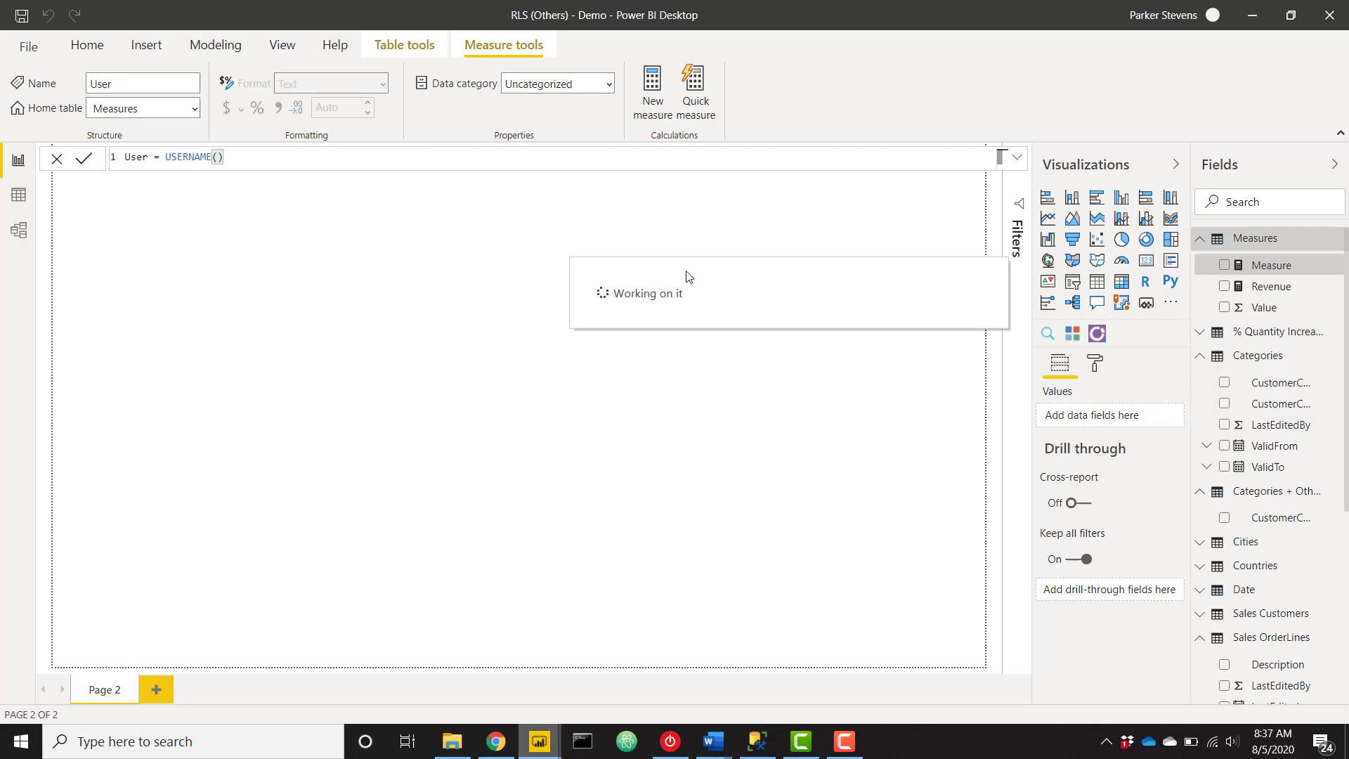
# Add a widened card showing the User measure below the page centre, then view the Categories data.
pyautogui.click(1147, 263)
pyautogui.moveTo(211, 274); pyautogui.dragTo(479, 421)
pyautogui.moveTo(534, 496); pyautogui.dragTo(683, 486)
pyautogui.moveTo(590, 400); pyautogui.dragTo(612, 498)
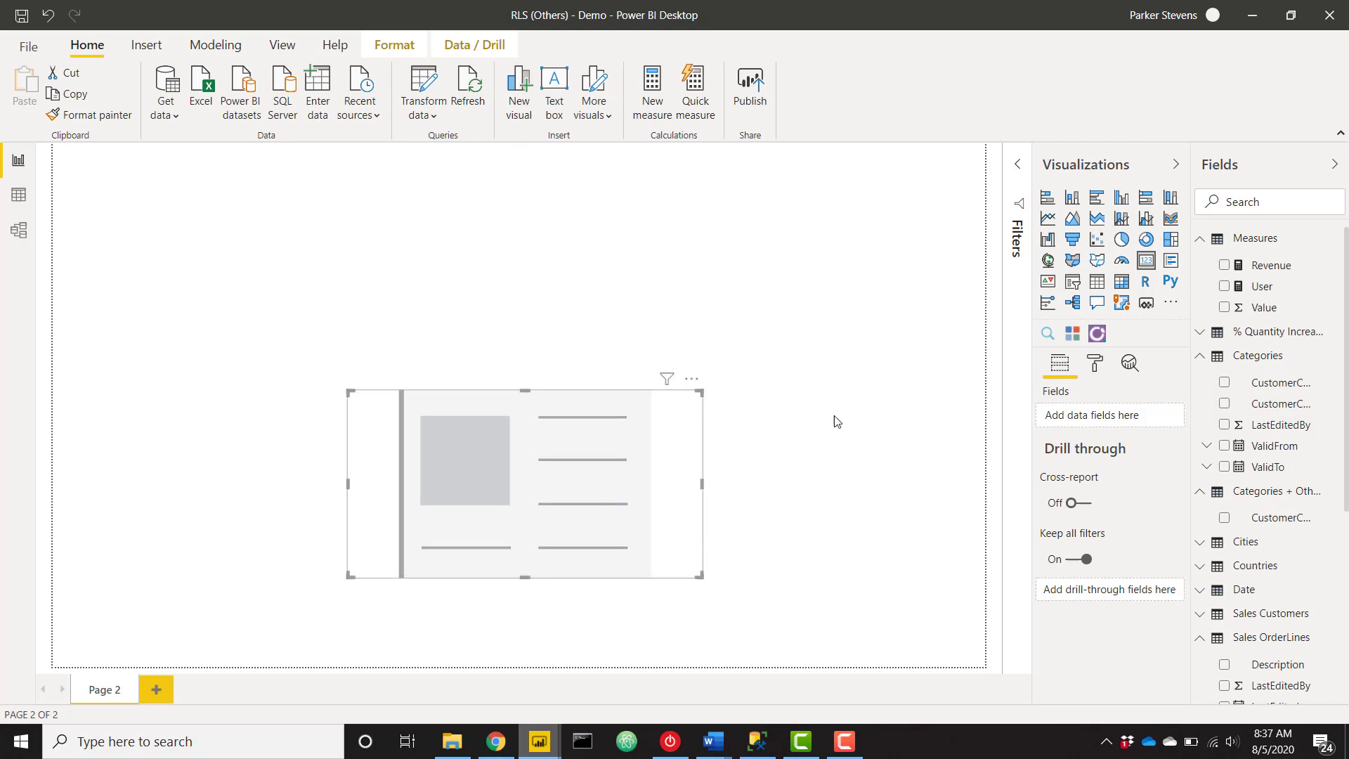
pyautogui.moveTo(1271, 287); pyautogui.dragTo(1115, 423)
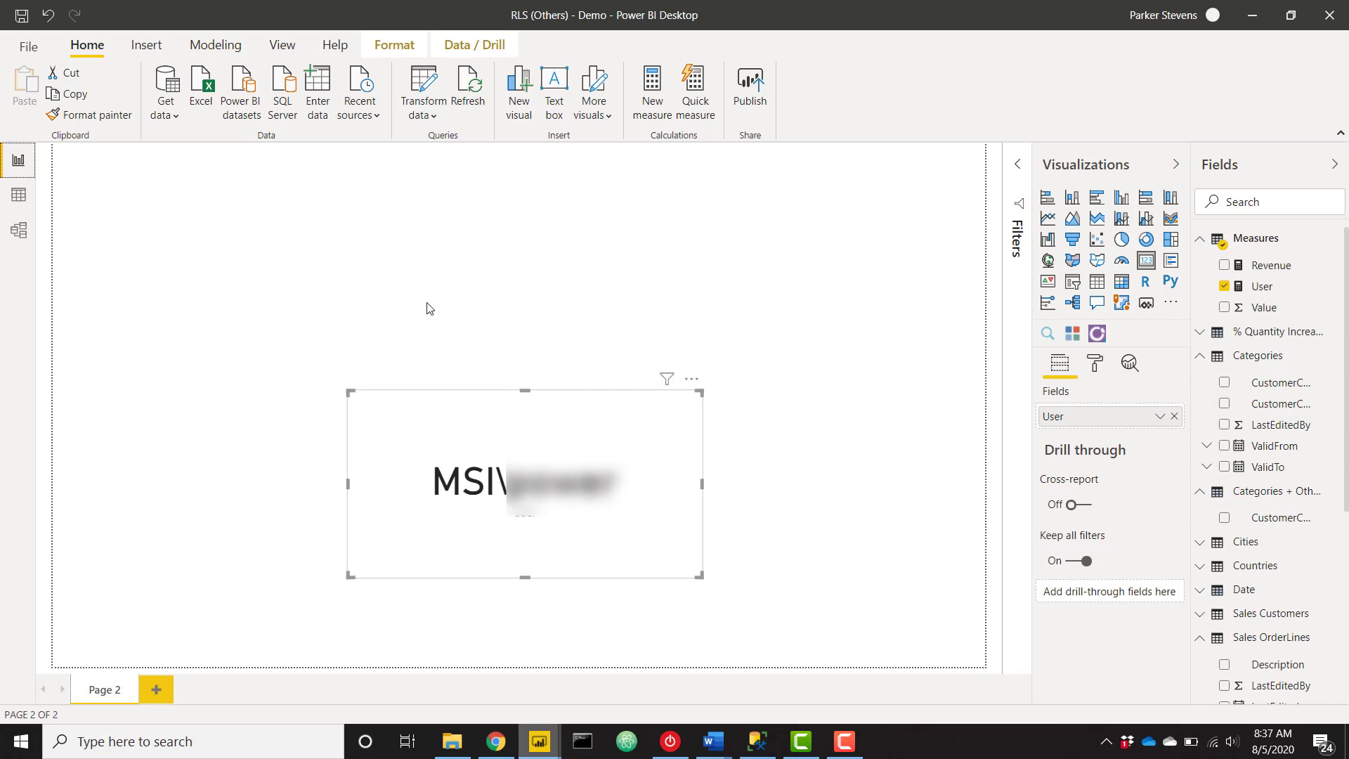
pyautogui.click(21, 196)
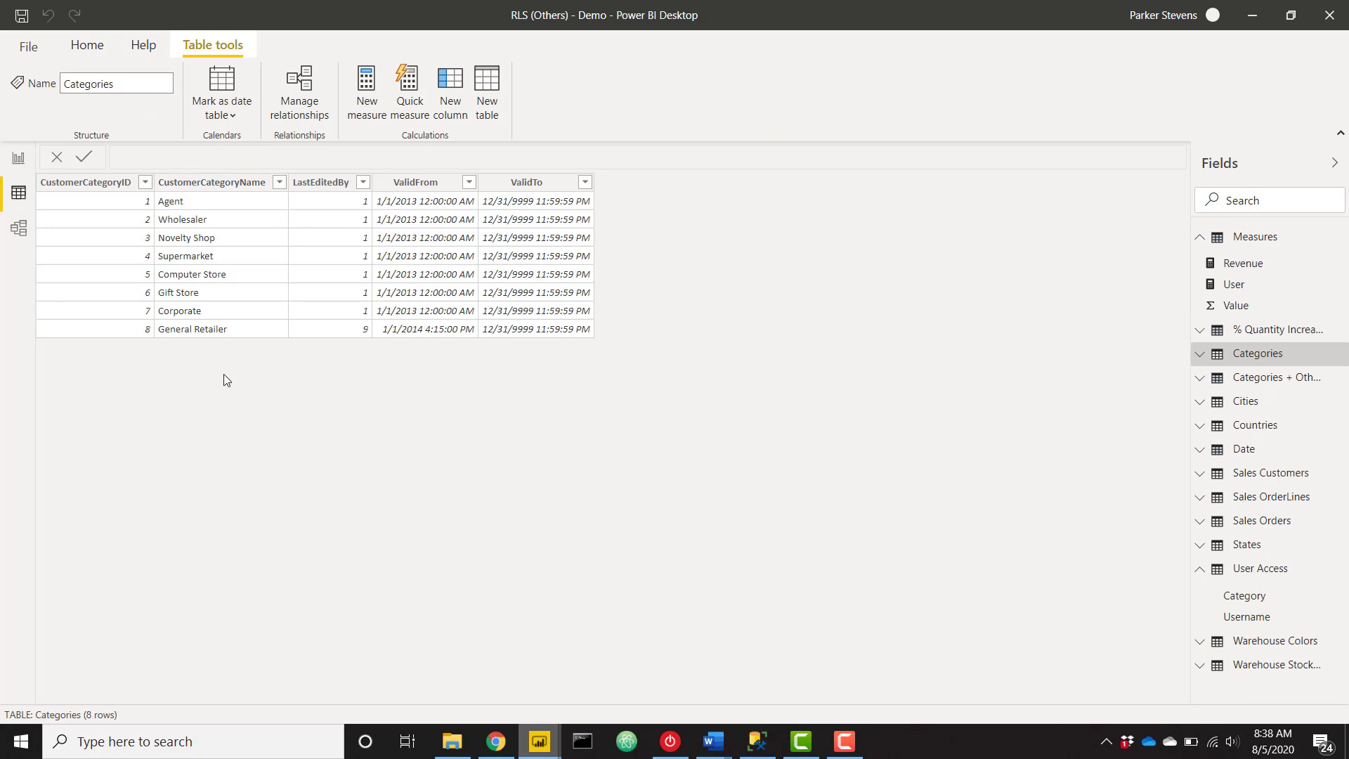
# Show the Categories + Others table and highlight its ALL(CustomerCategoryName) and ROW 'Others' formula lines.
pyautogui.click(1260, 380)
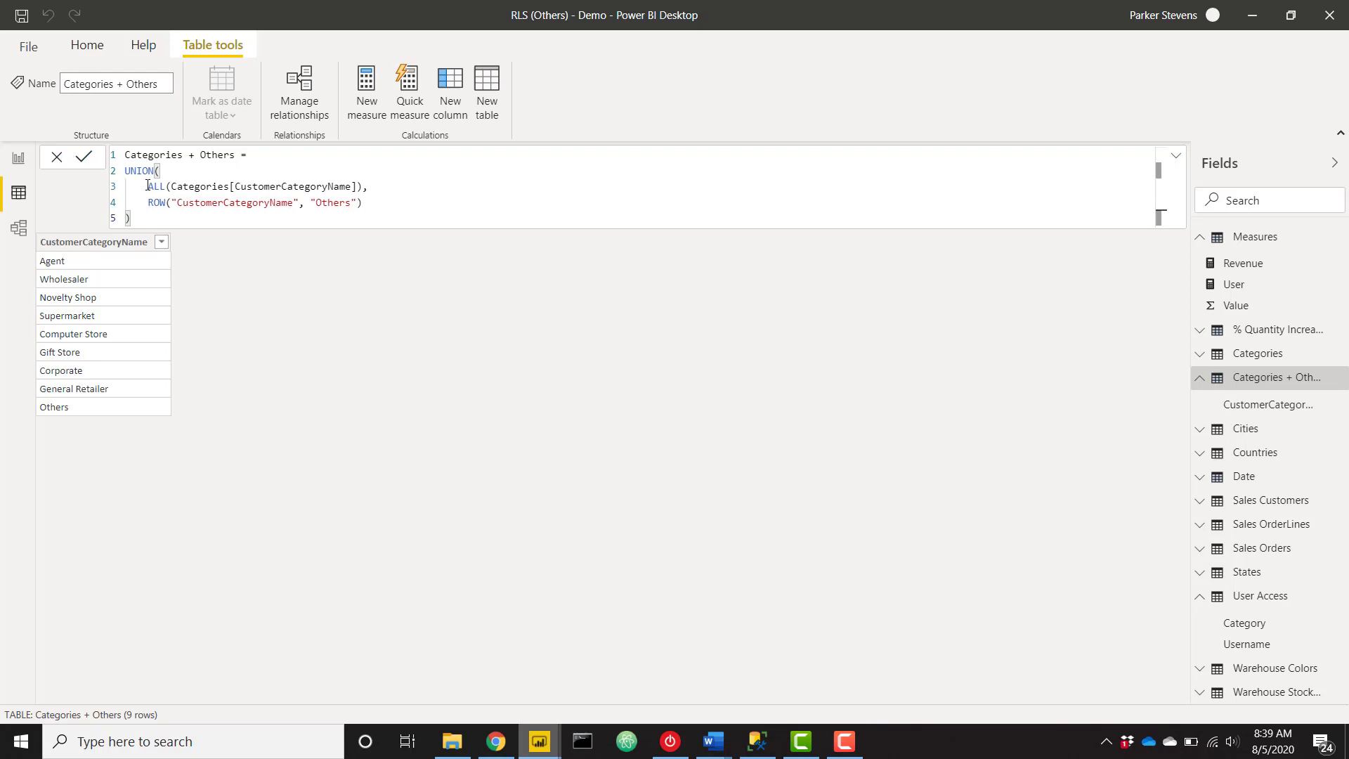
pyautogui.moveTo(146, 186); pyautogui.dragTo(368, 186)
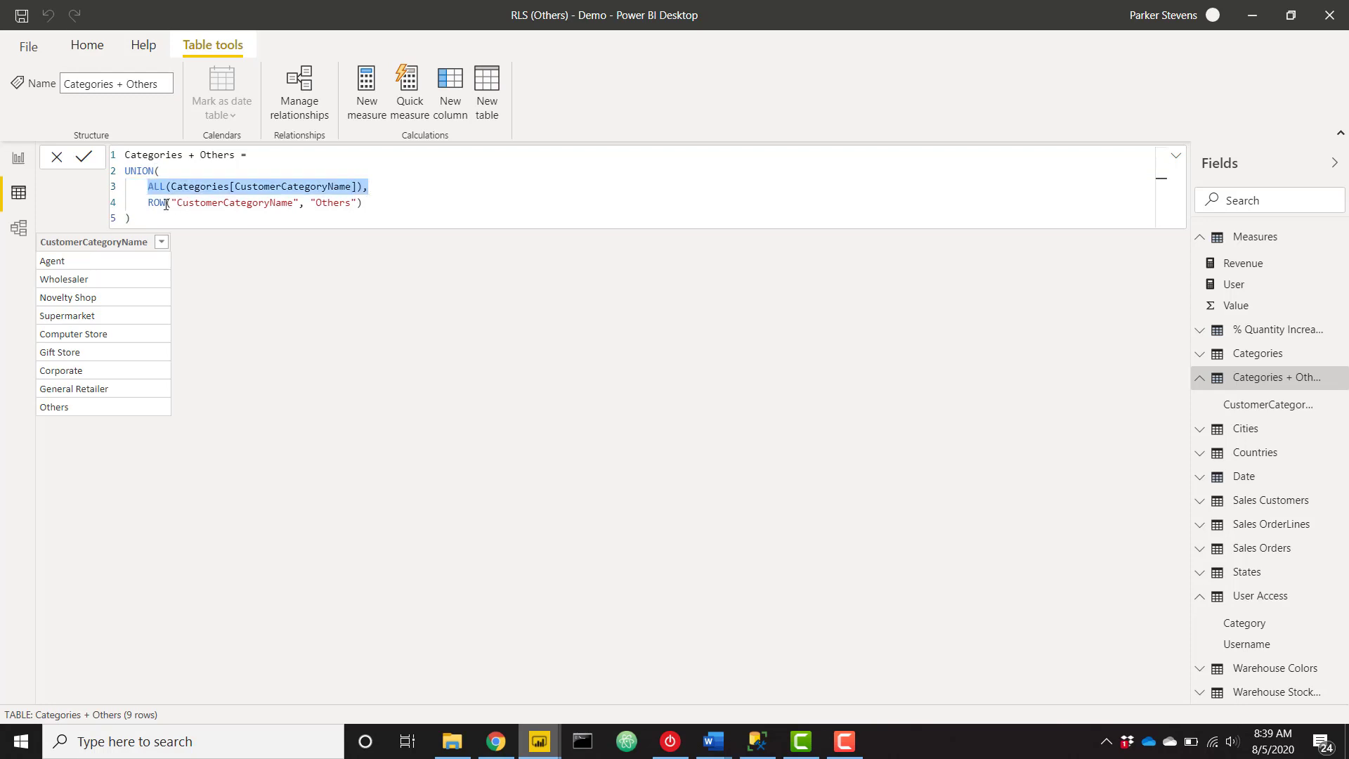
pyautogui.moveTo(147, 202); pyautogui.dragTo(387, 198)
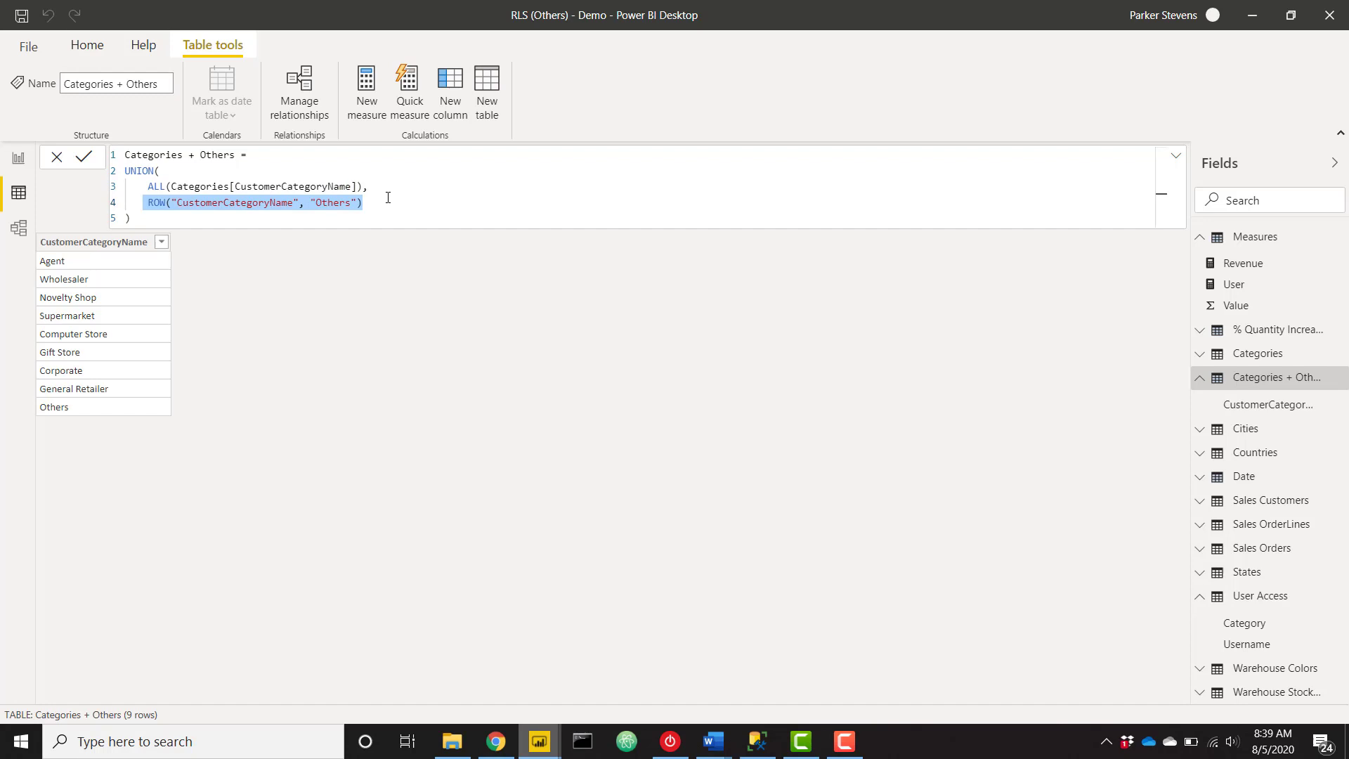
pyautogui.click(385, 202)
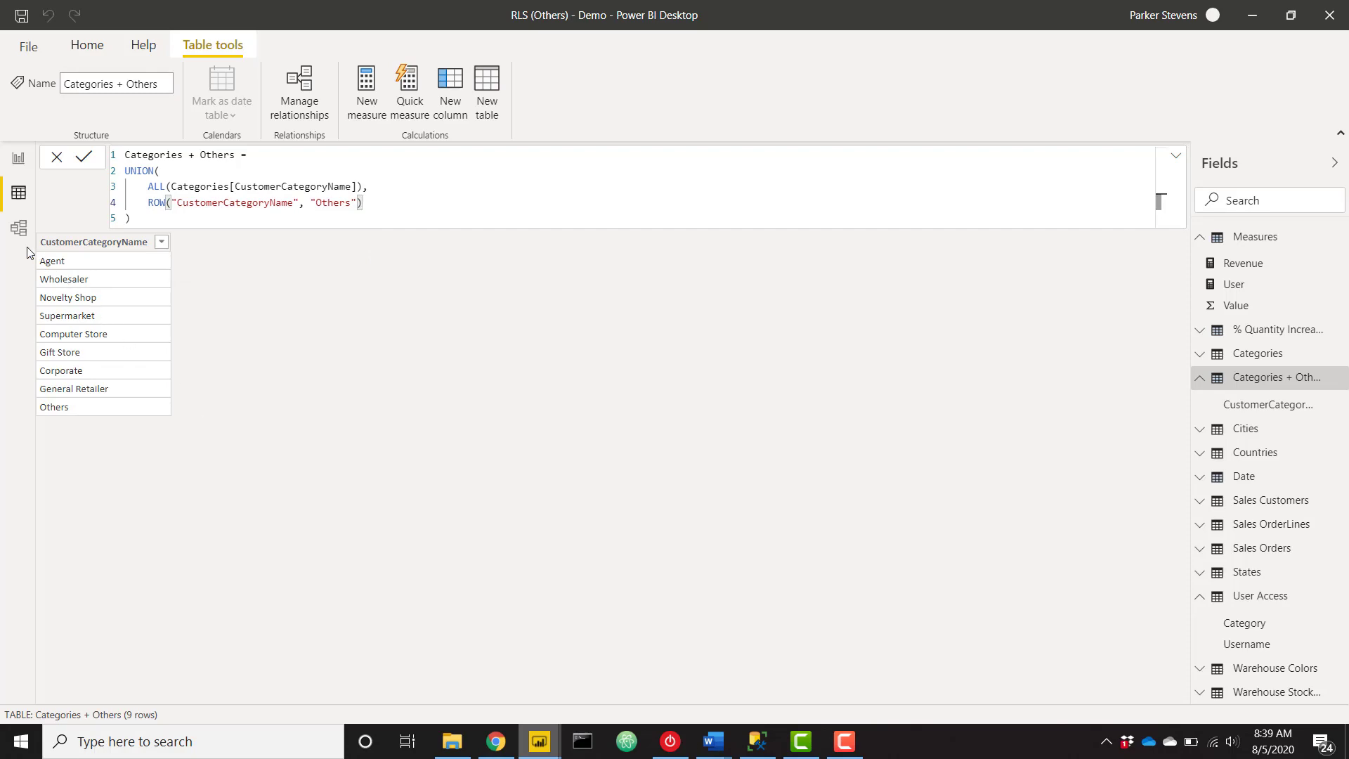
# In Model view, drag the Categories + Others table beside Measures, then go back to Report view.
pyautogui.click(19, 227)
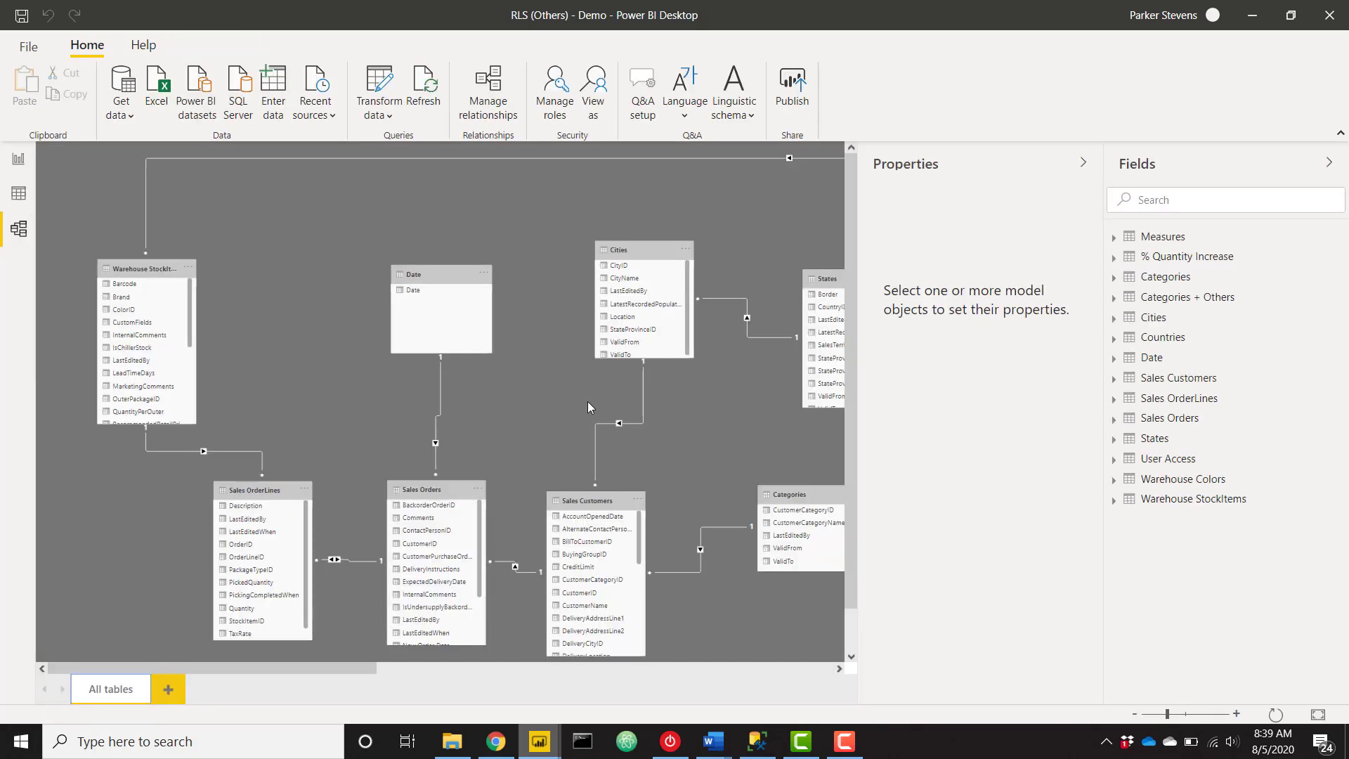
pyautogui.hscroll(10, 697, 441)
pyautogui.hscroll(-6, 366, 627)
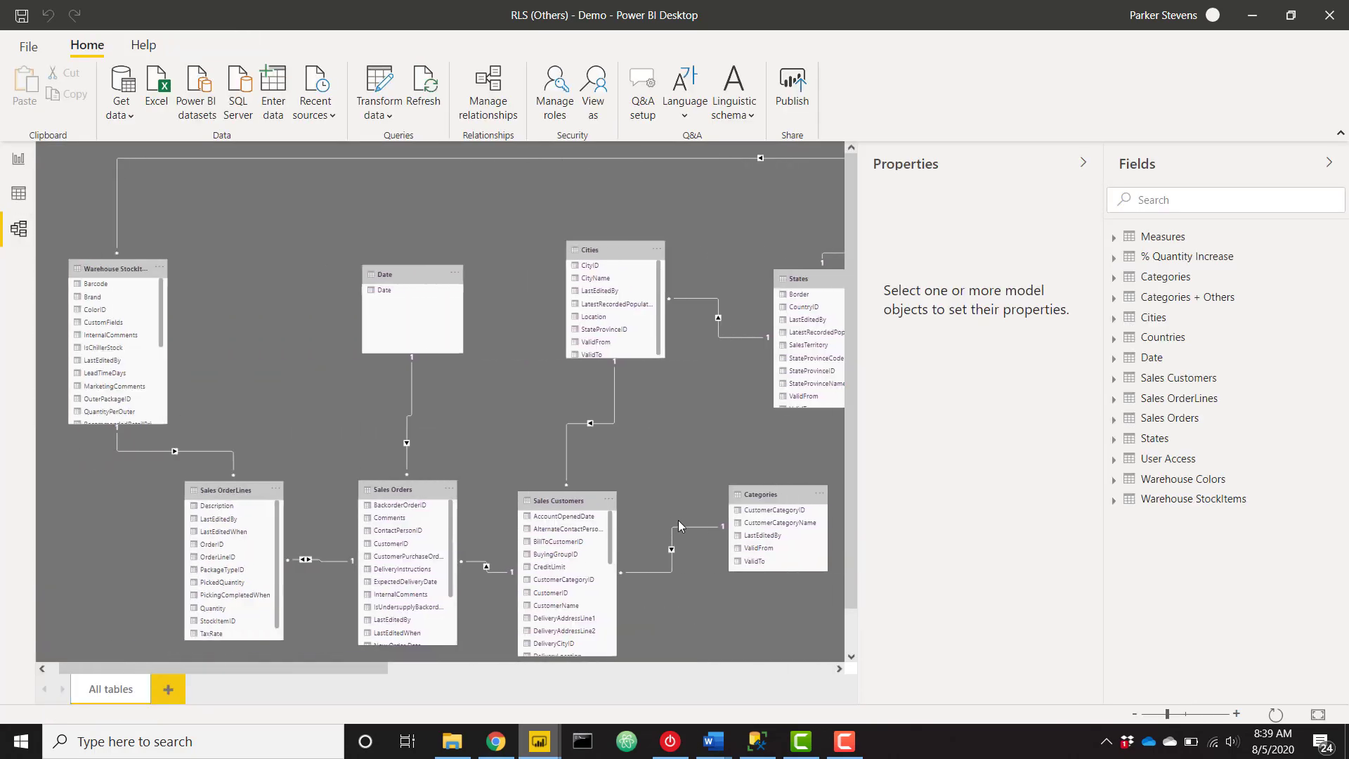
pyautogui.hscroll(6, 372, 498)
pyautogui.hscroll(10, 633, 402)
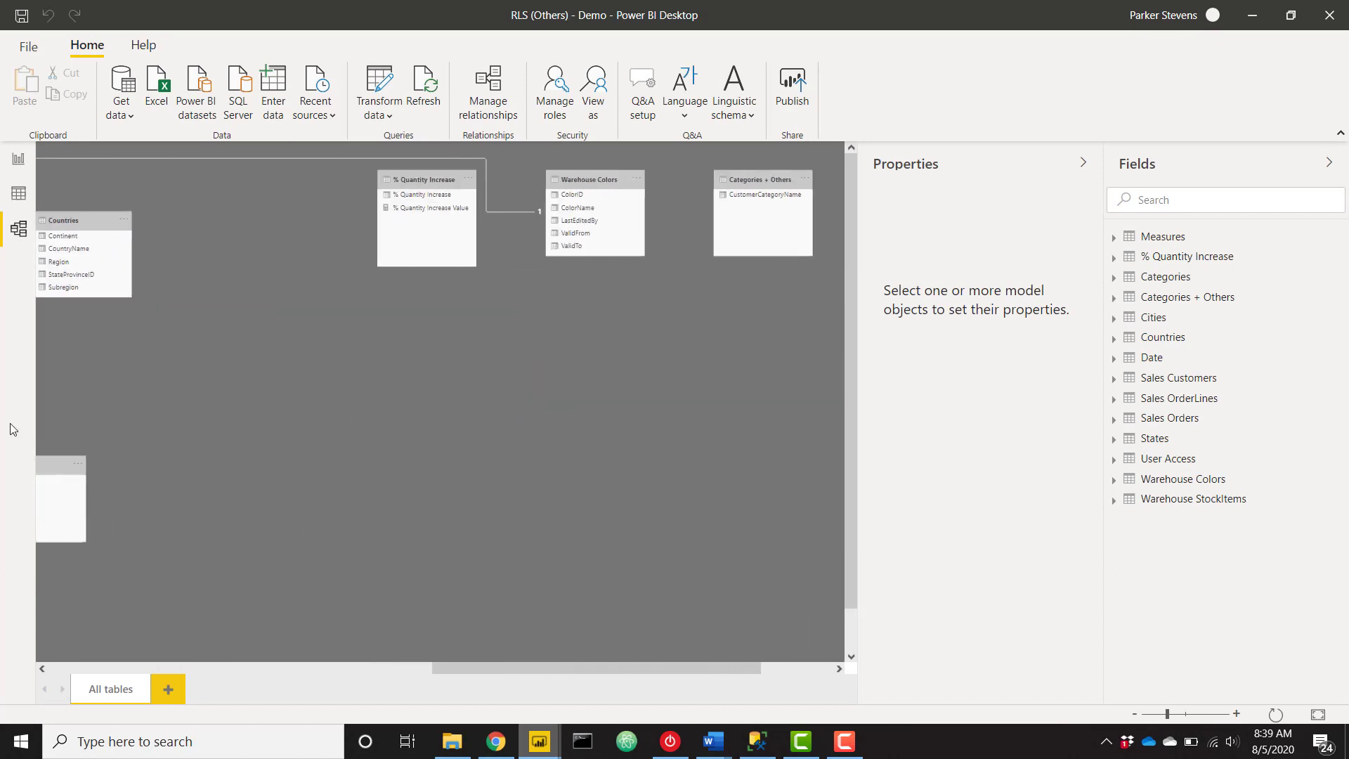
pyautogui.moveTo(735, 177); pyautogui.dragTo(192, 385)
pyautogui.hscroll(-6, 365, 465)
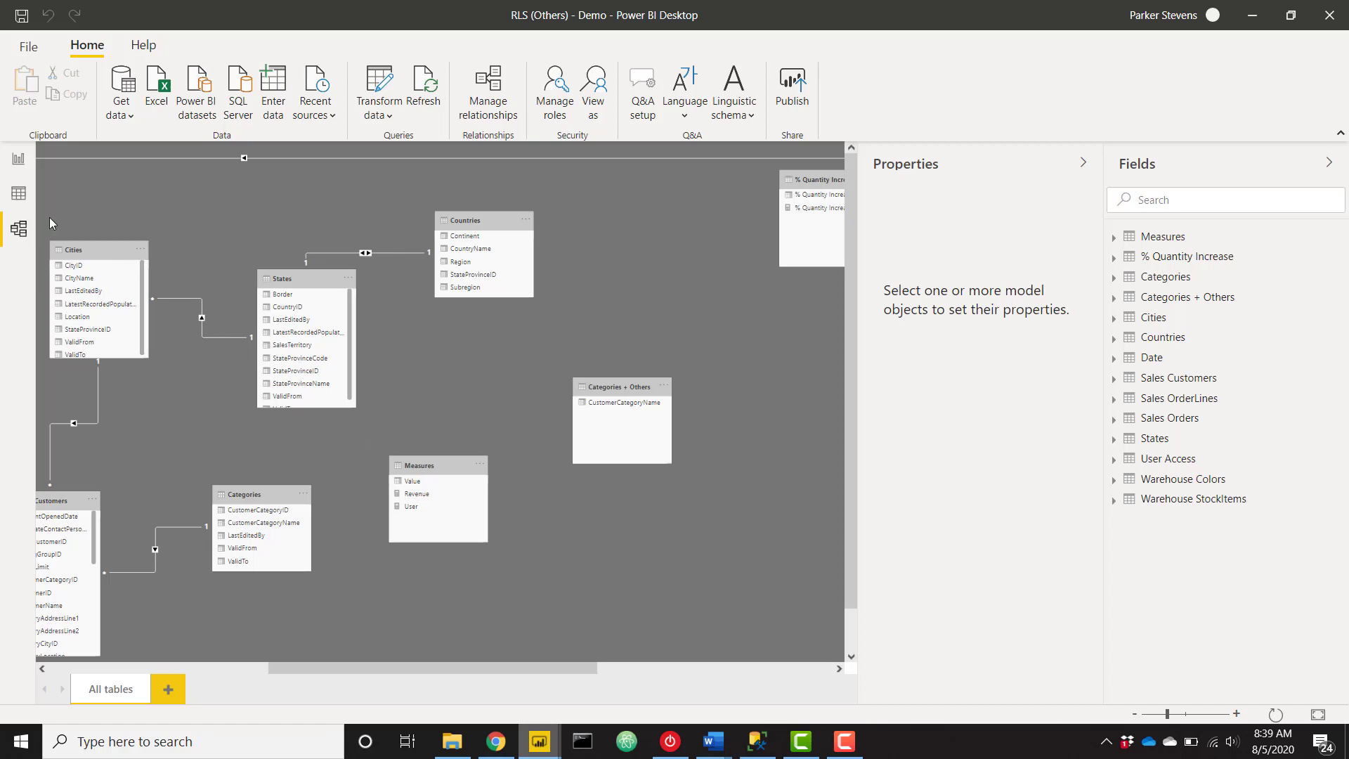
pyautogui.click(17, 161)
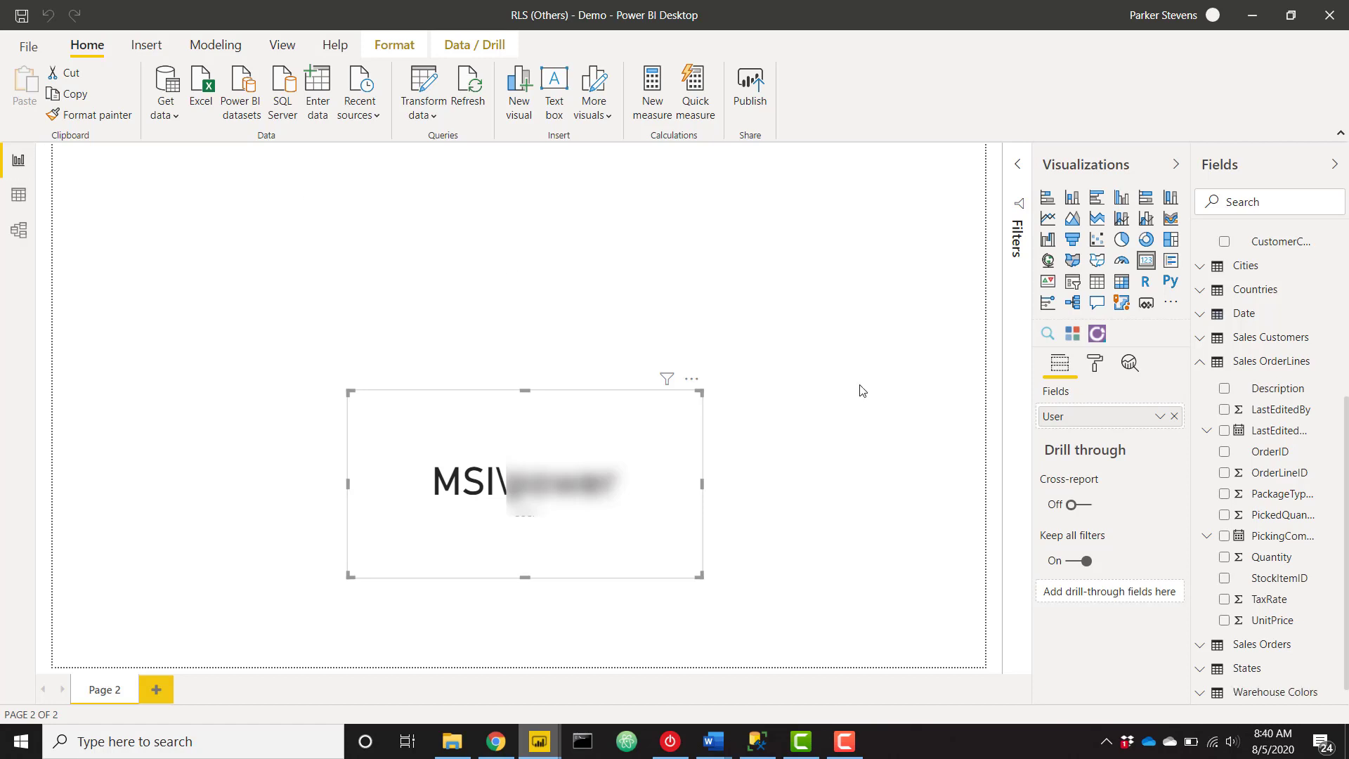
# Create a manual table named 'User Access' with Username and Category columns.
pyautogui.click(316, 89)
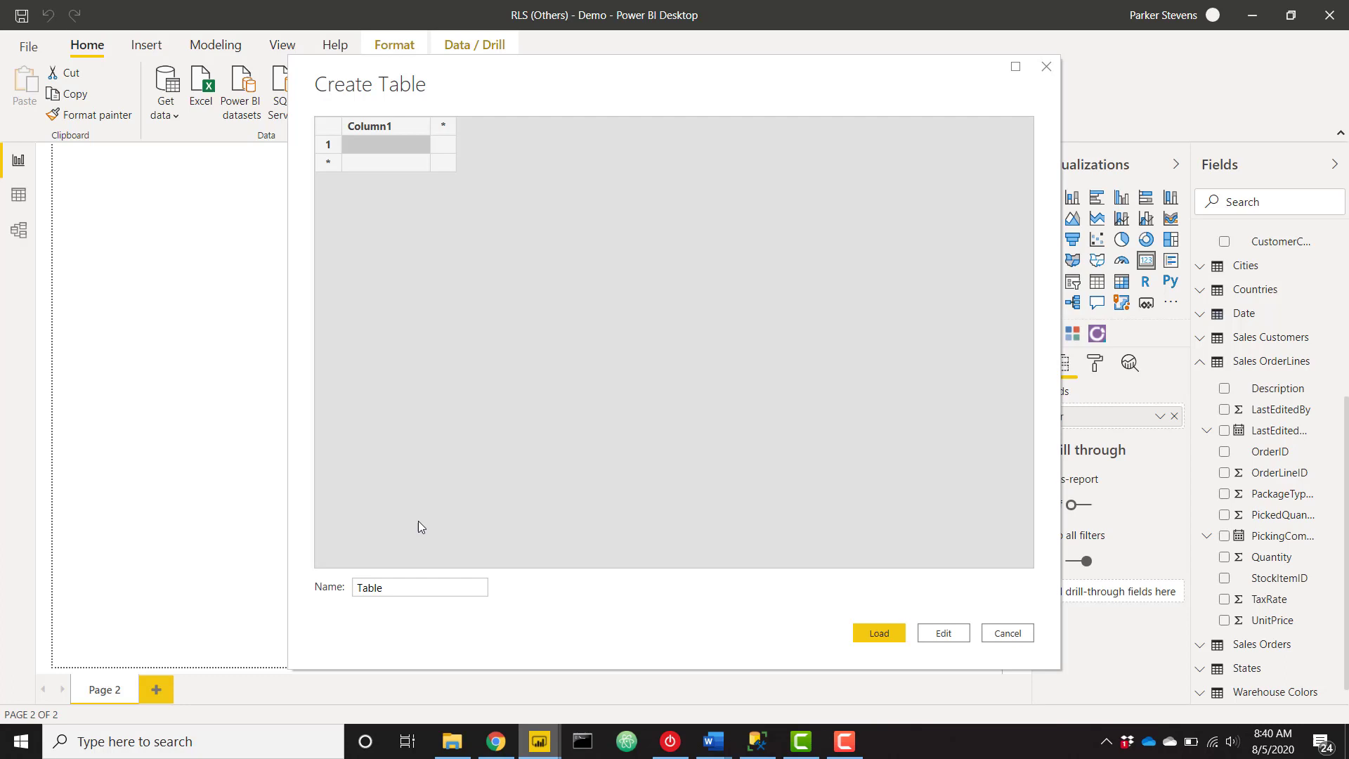
pyautogui.click(402, 584)
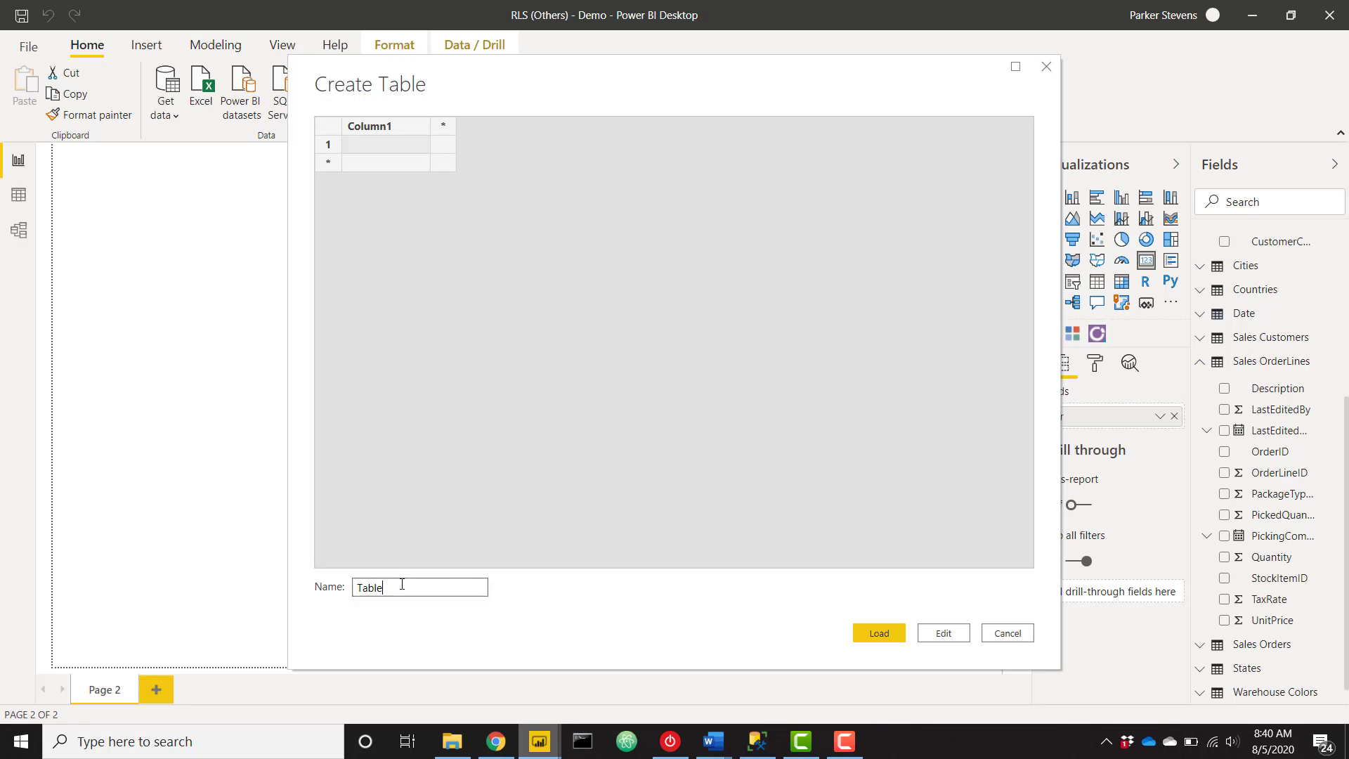
pyautogui.moveTo(394, 587); pyautogui.dragTo(346, 600)
pyautogui.write('User Access')
pyautogui.doubleClick(397, 128)
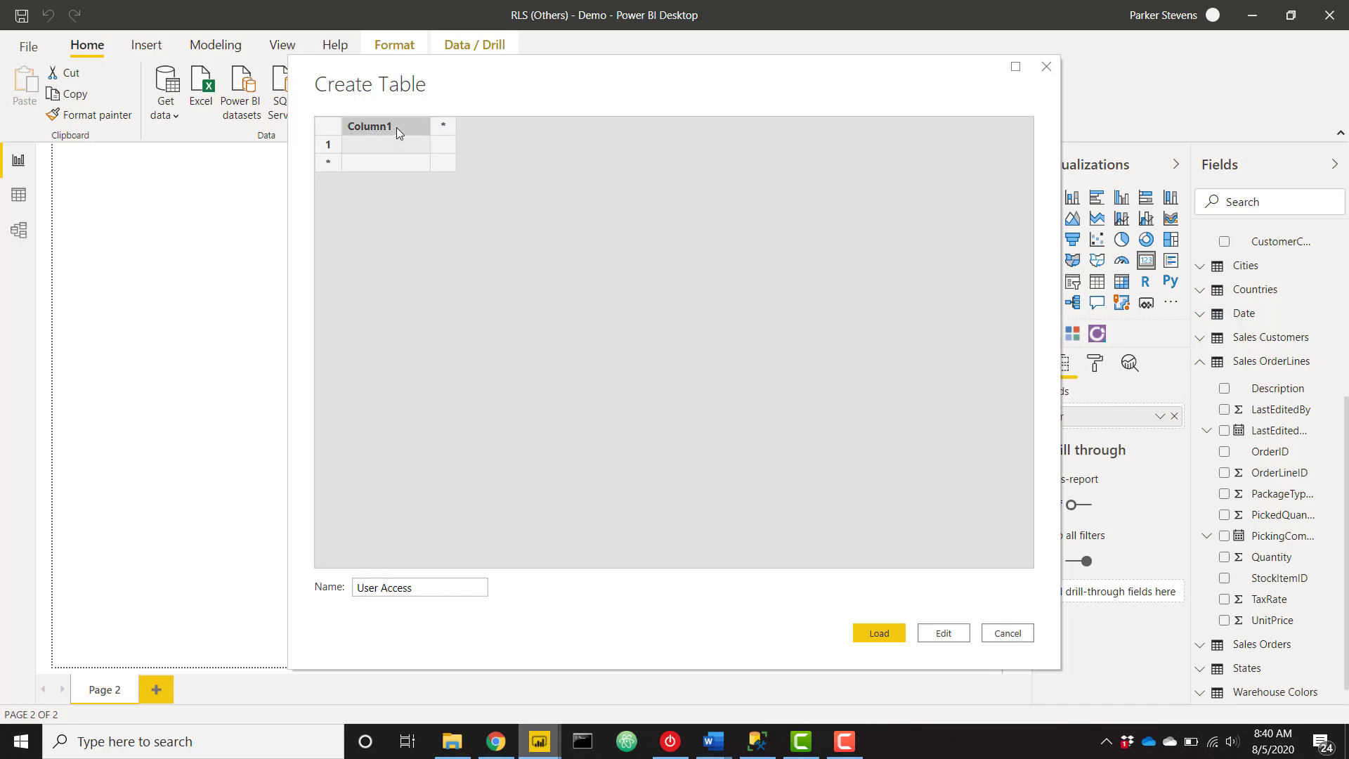
pyautogui.write('Username')
pyautogui.press('Tab')
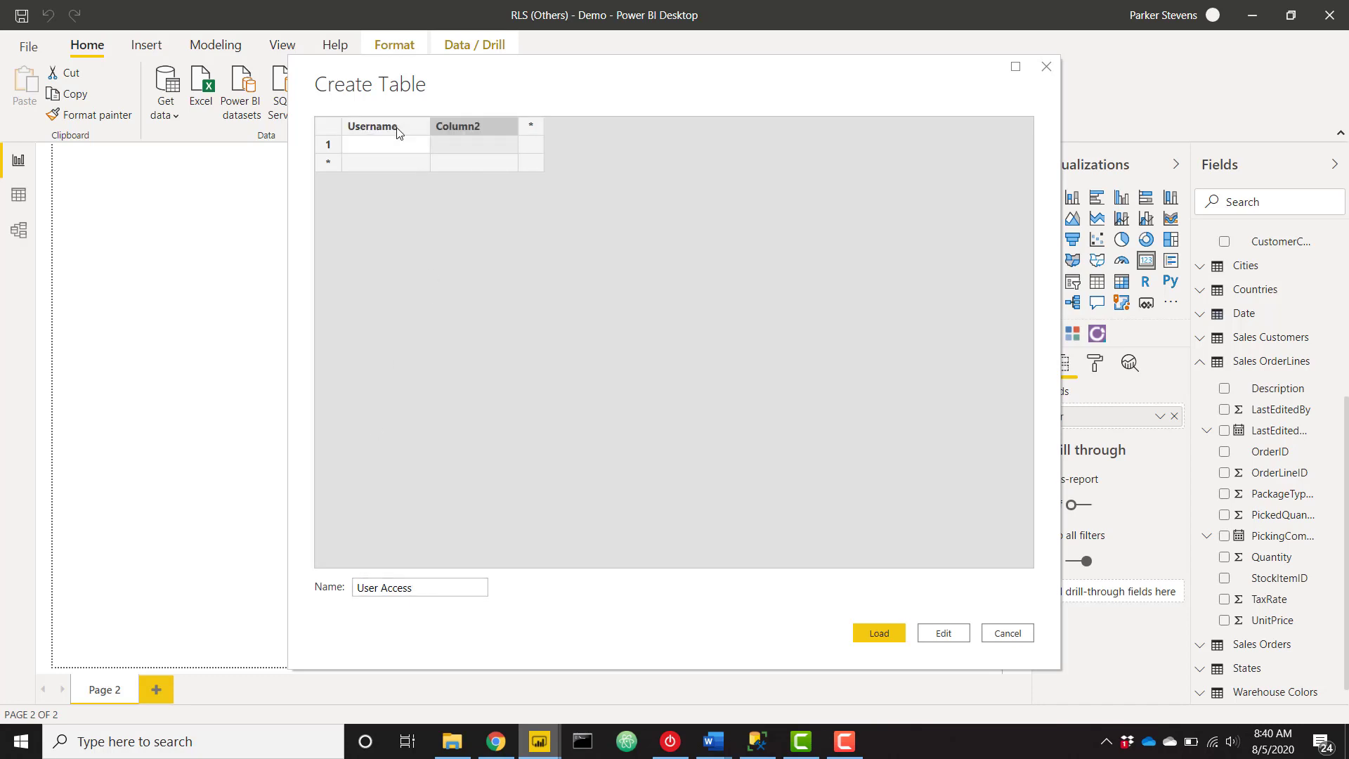
pyautogui.write('Ca')
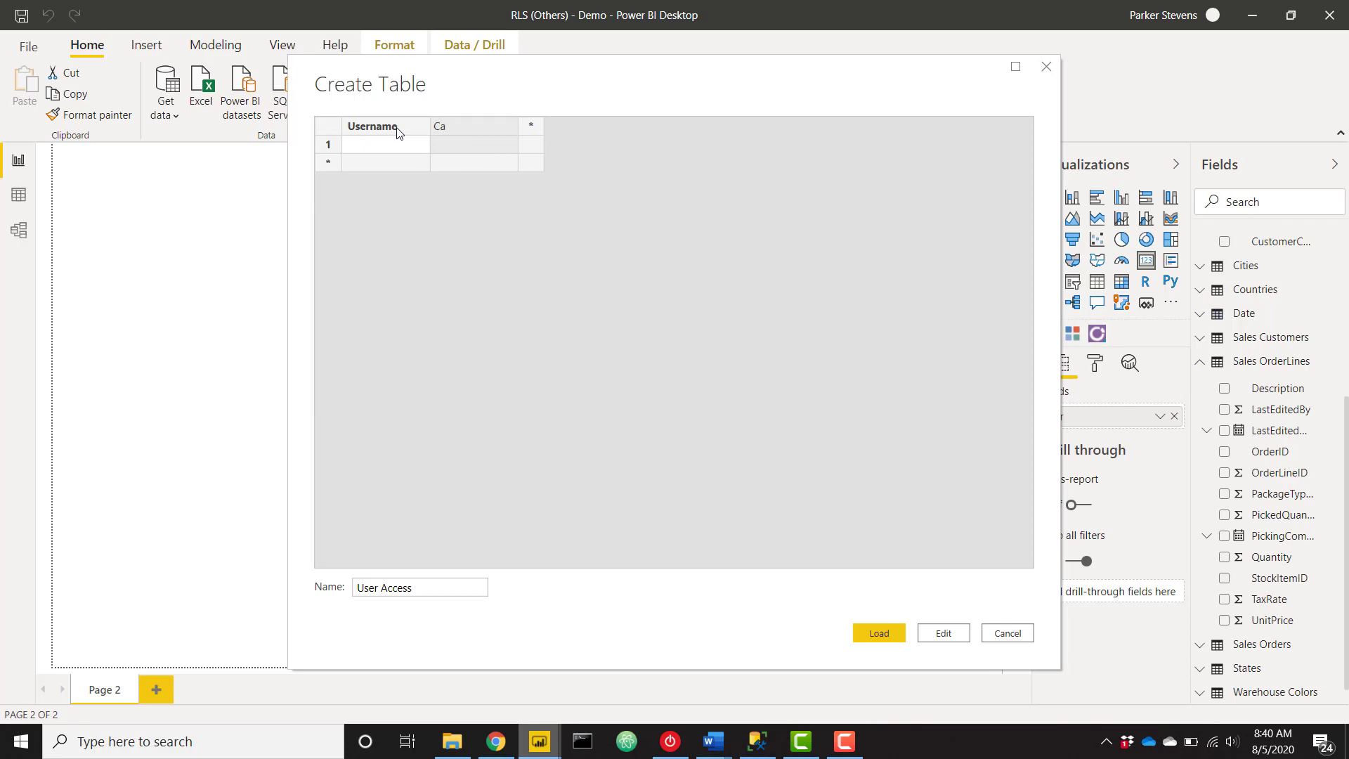
pyautogui.write('tegory')
pyautogui.press('Return')
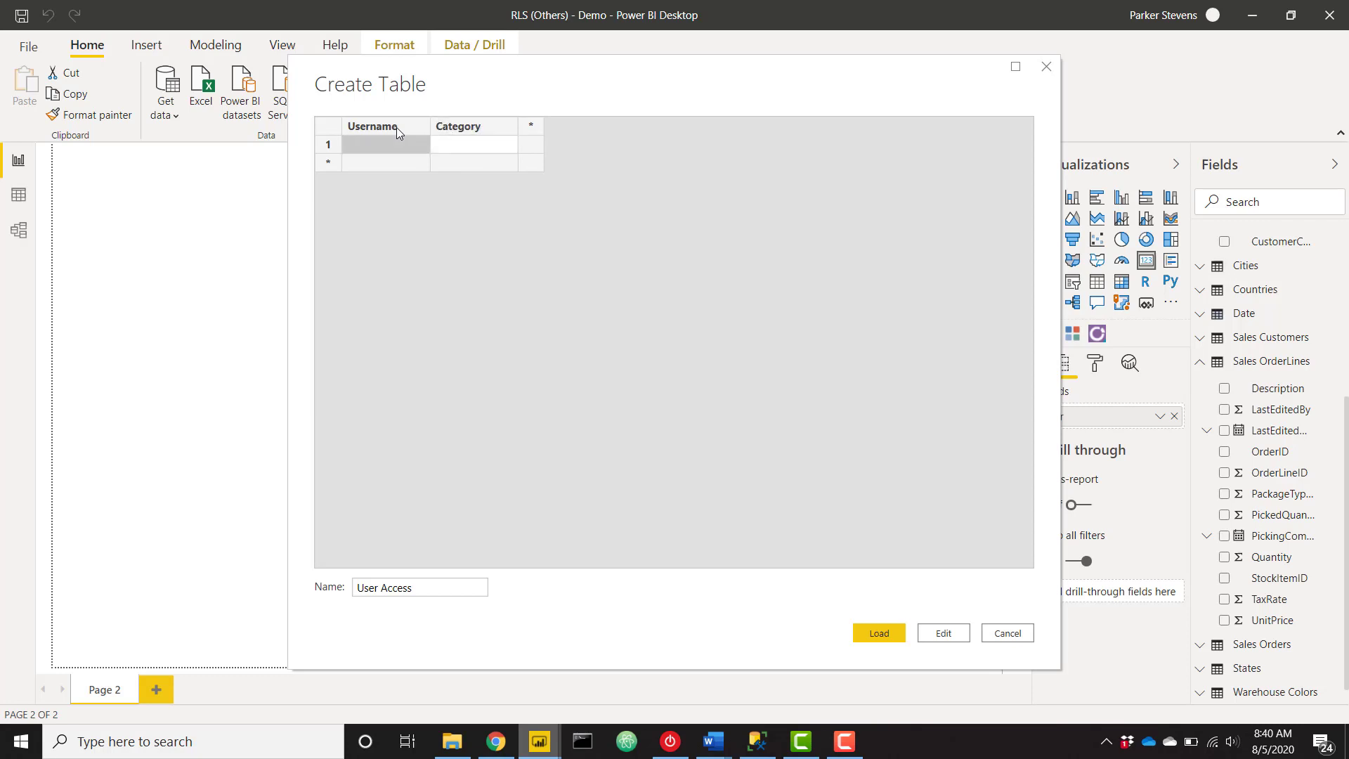
# Enter three usernames mapped to Novelty Shop, Supermarket and Computer Store.
pyautogui.press('Tab')
pyautogui.write('Nove')
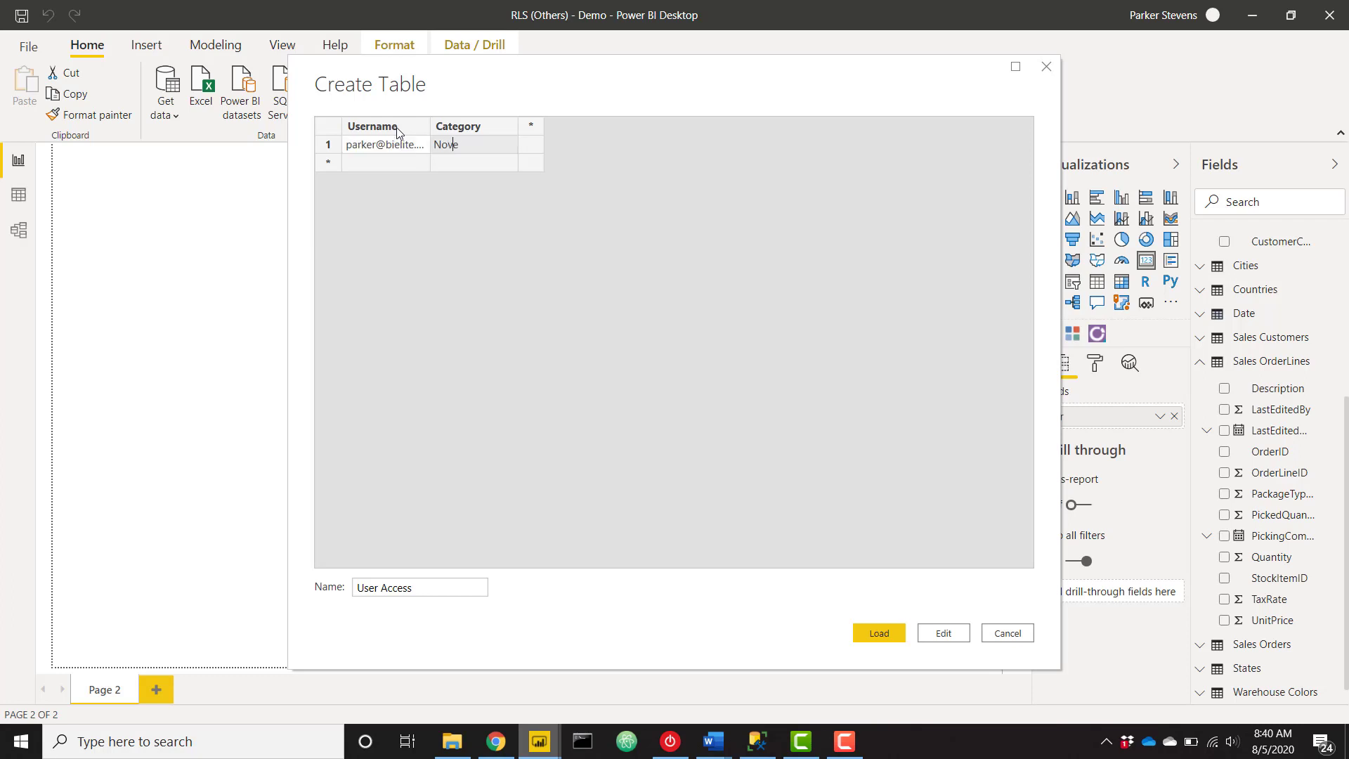
pyautogui.write('lty Shop')
pyautogui.press('Tab')
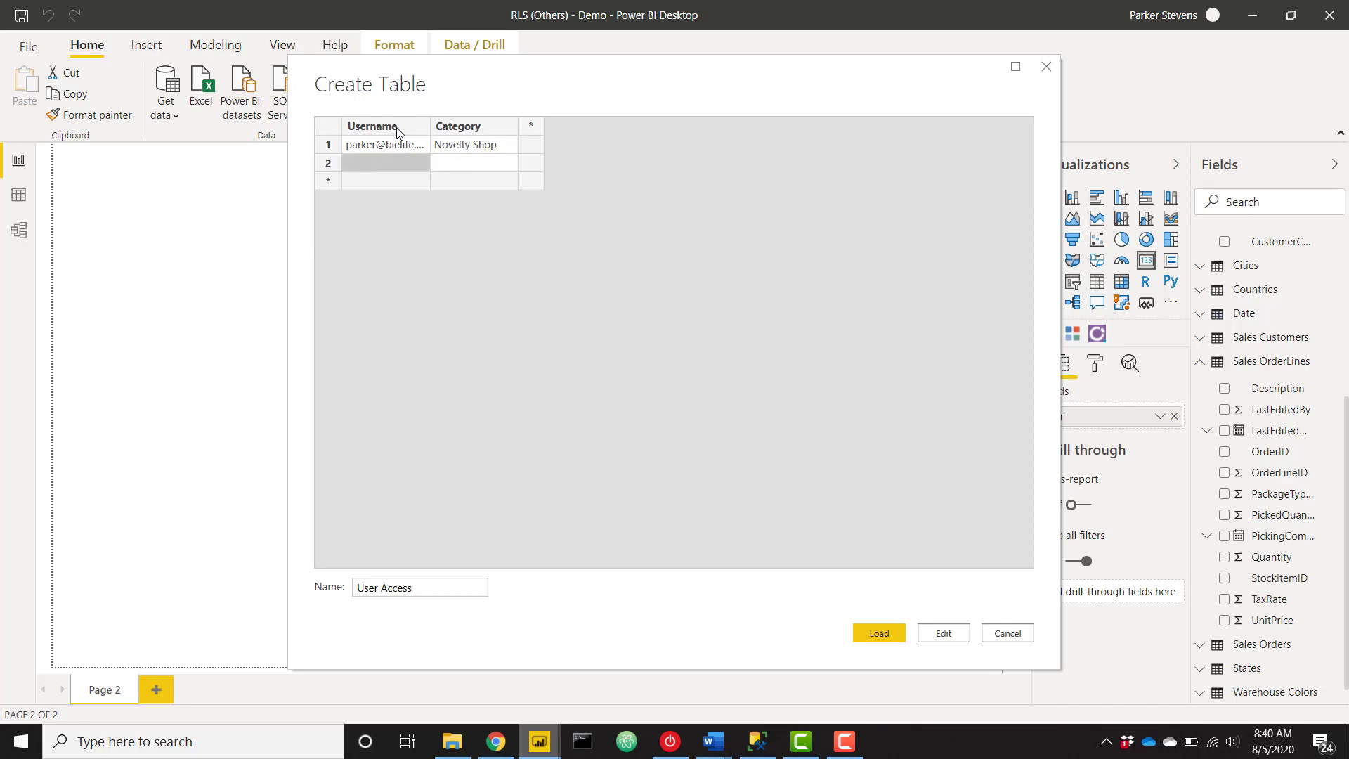
pyautogui.write('MSI\\')
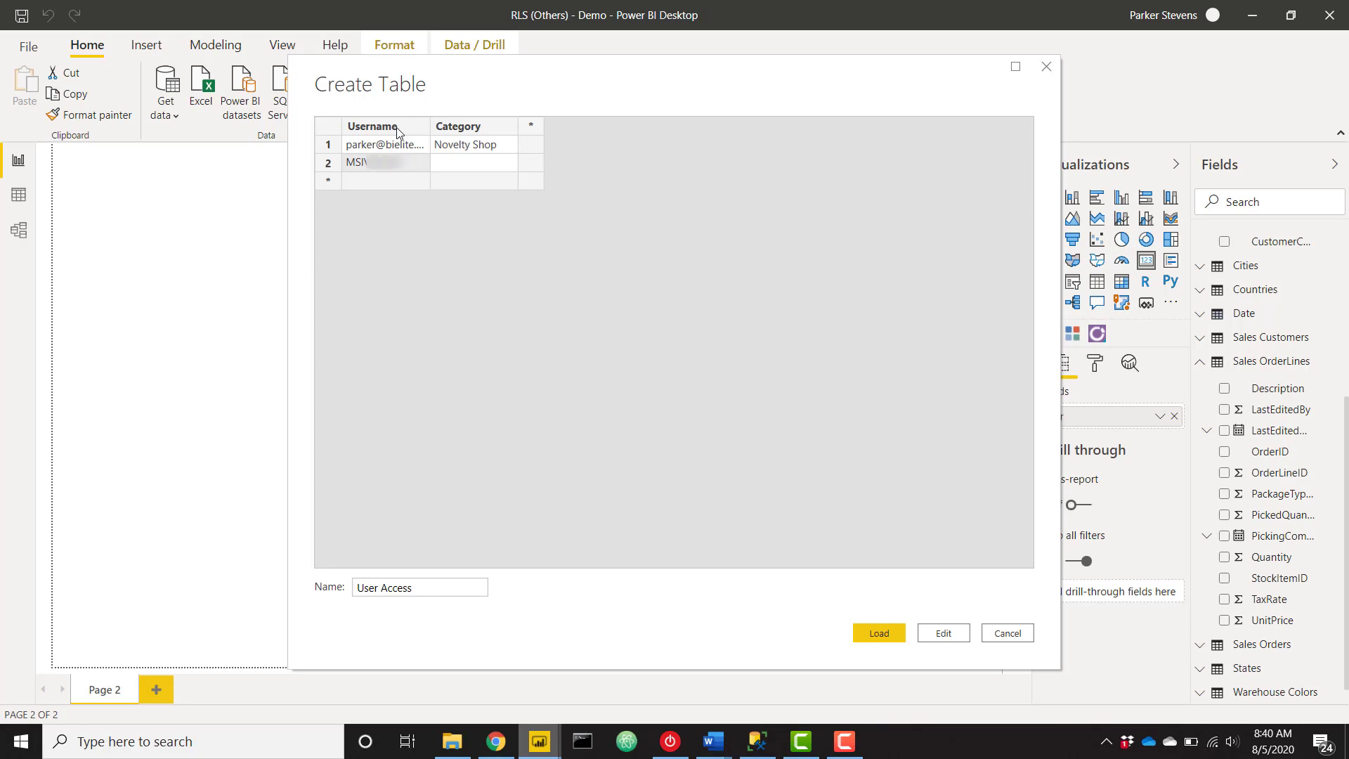
pyautogui.click(490, 162)
pyautogui.write('Supermarket')
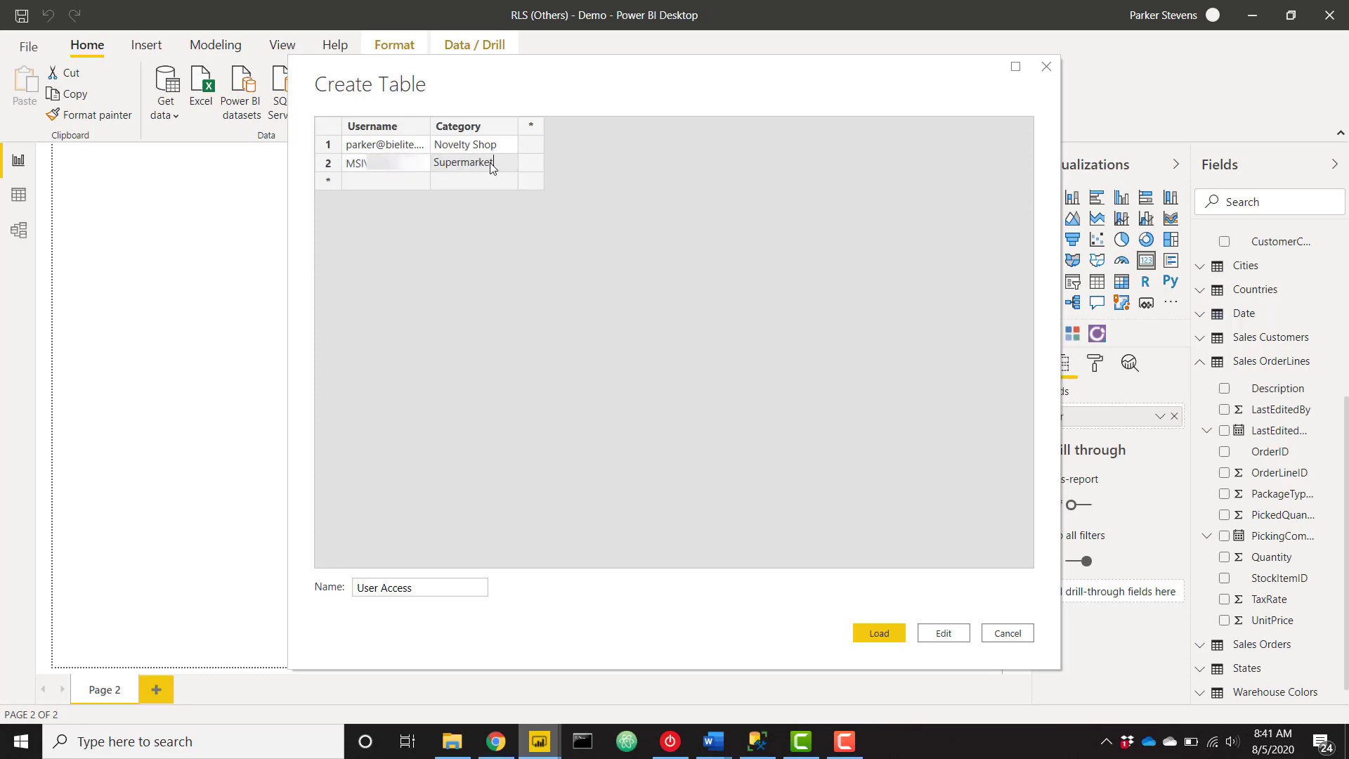
pyautogui.press('Return')
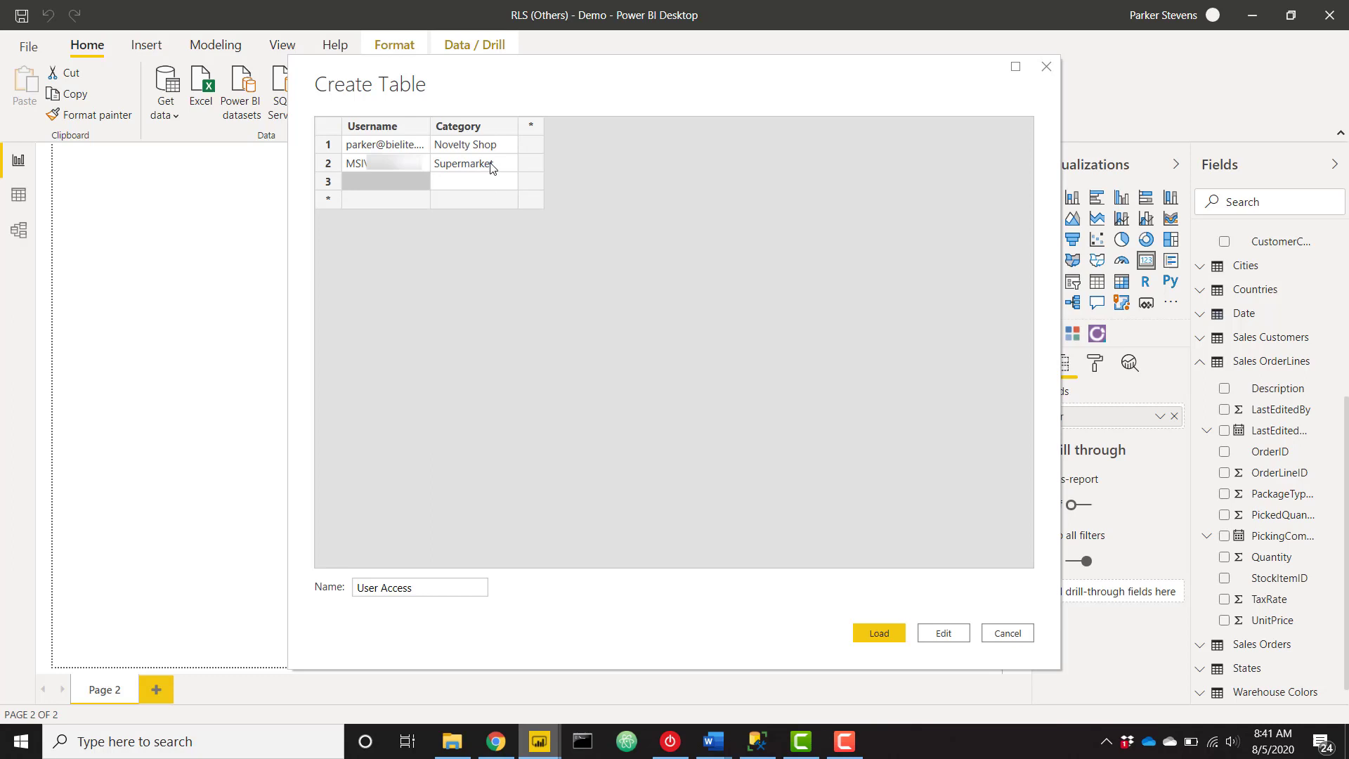
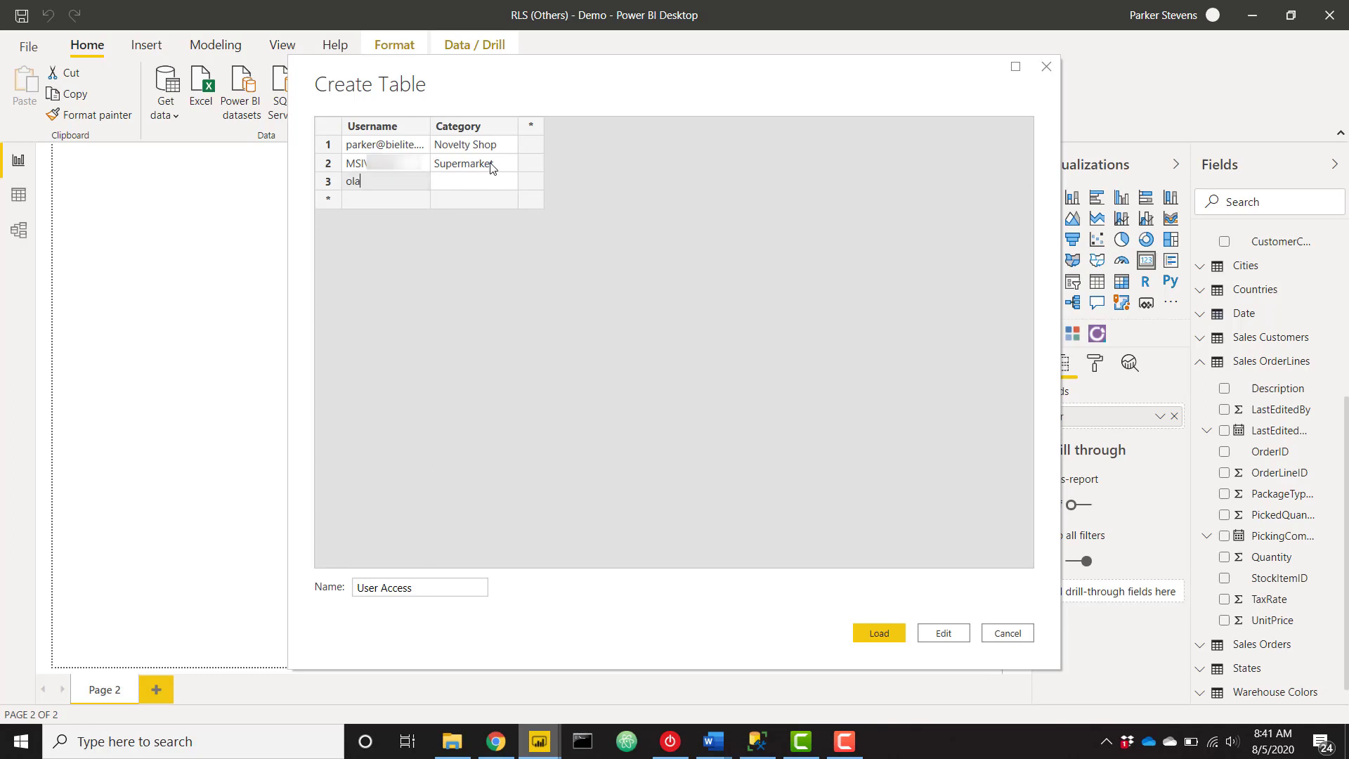
pyautogui.press('Tab')
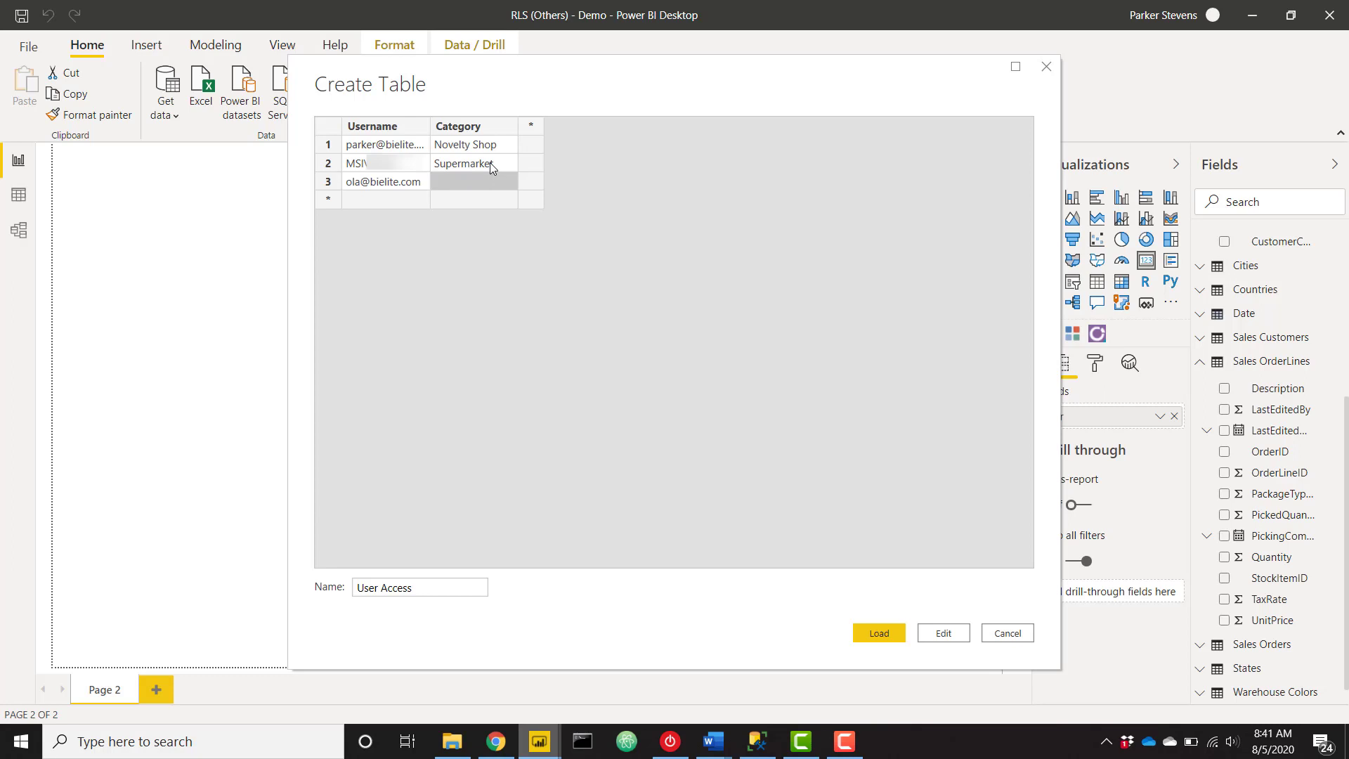
pyautogui.write('Computer Store')
# Load User Access, then add a donut chart above the user card and enlarge it.
pyautogui.click(878, 633)
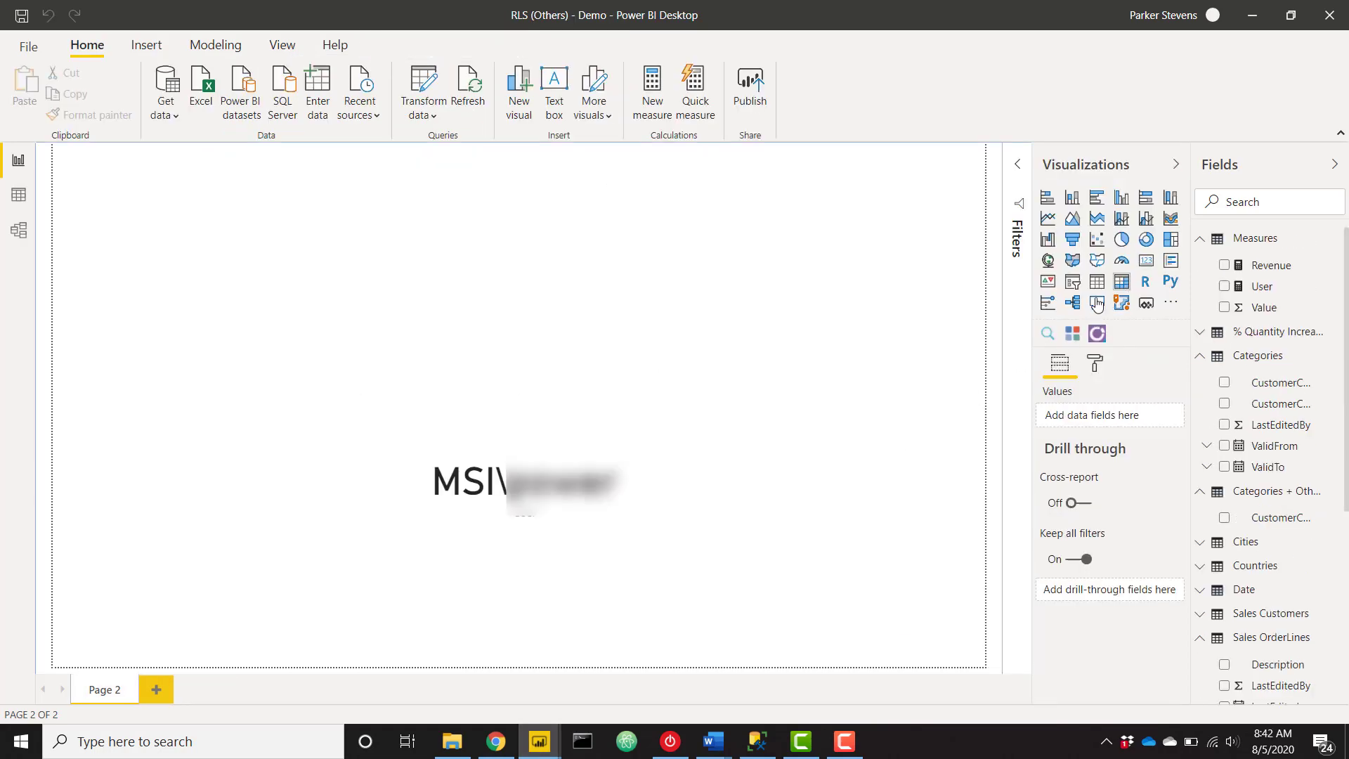
pyautogui.click(1146, 239)
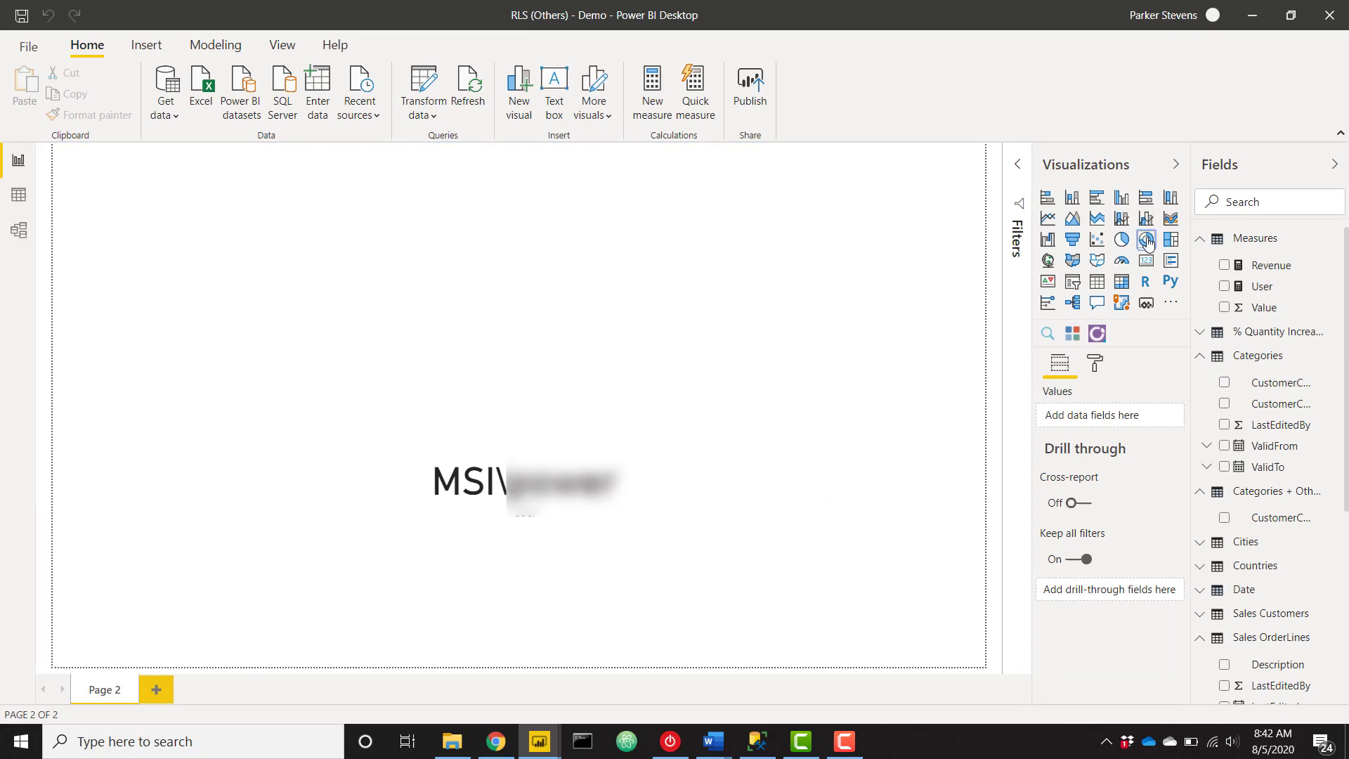
pyautogui.moveTo(337, 302); pyautogui.dragTo(423, 254)
pyautogui.moveTo(467, 339); pyautogui.dragTo(767, 441)
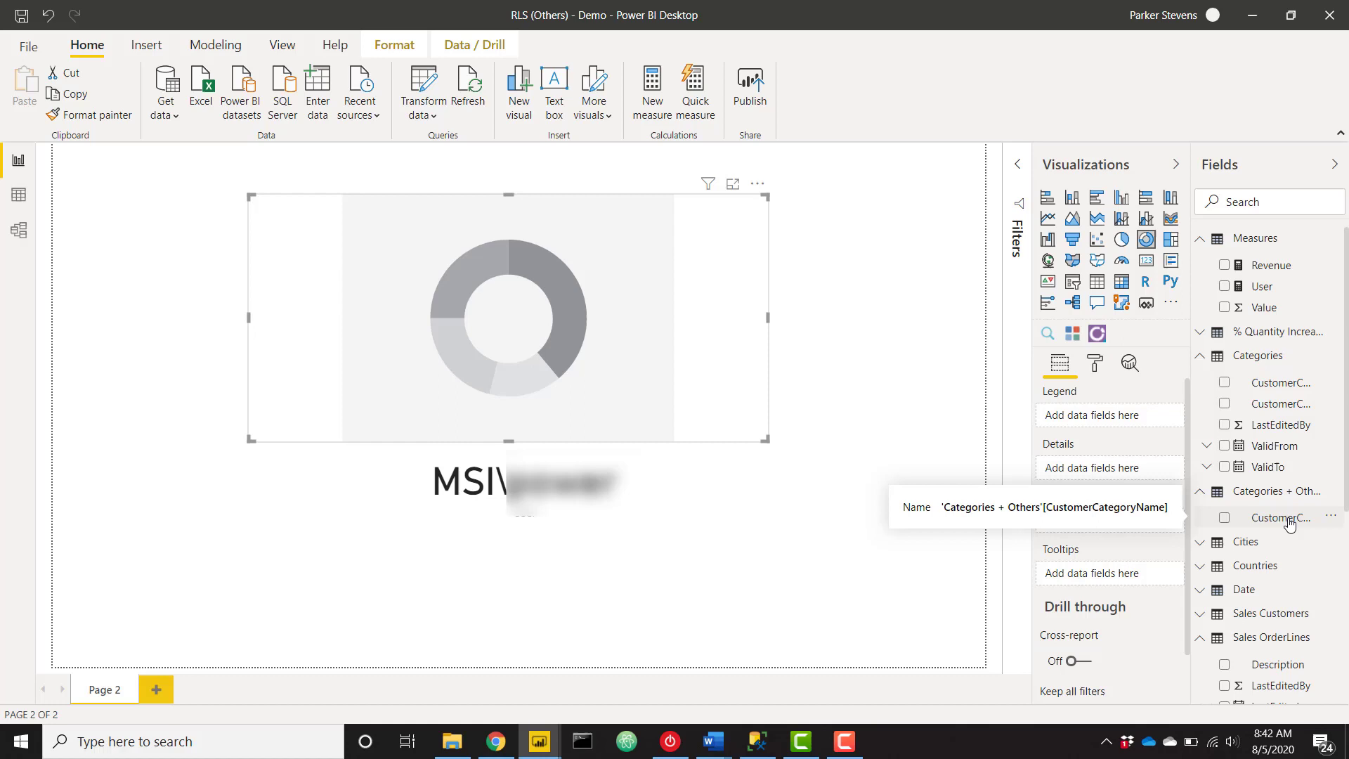
# Put Categories + Others[CustomerCategoryName] in the donut's Legend and Measures[Revenue] in Values.
pyautogui.moveTo(1296, 520); pyautogui.dragTo(1103, 417)
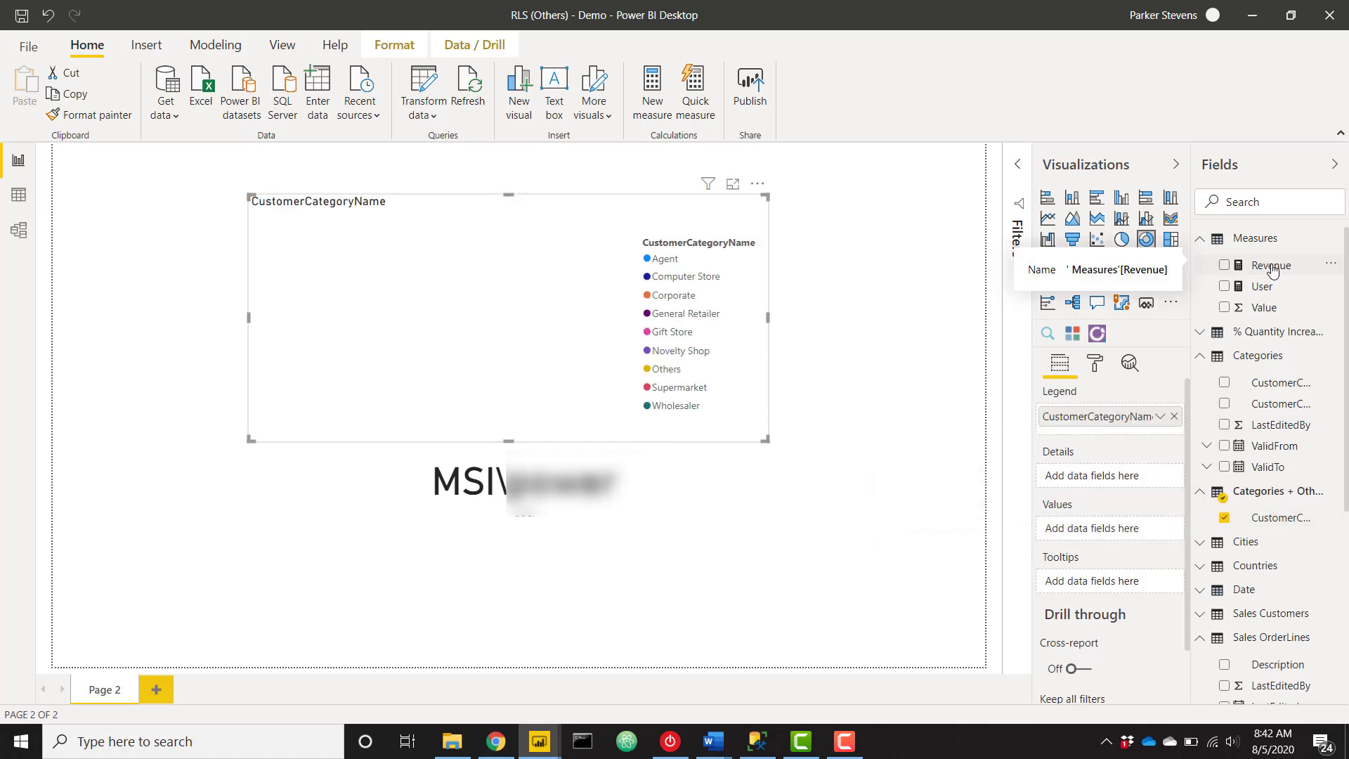
pyautogui.moveTo(1272, 270); pyautogui.dragTo(1108, 531)
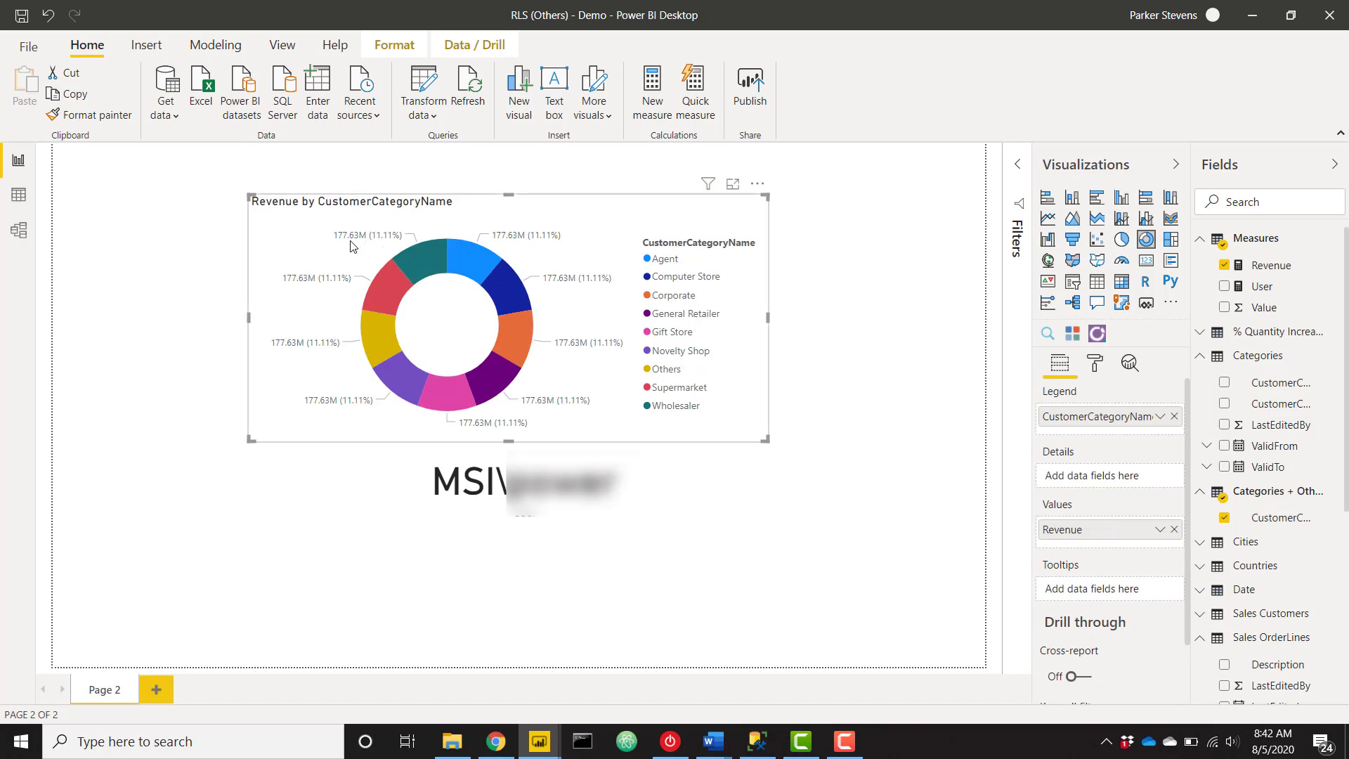
pyautogui.moveTo(443, 236)
# Start a new measure named 'Revenue vs Others' in the Measures table.
pyautogui.rightClick(1265, 242)
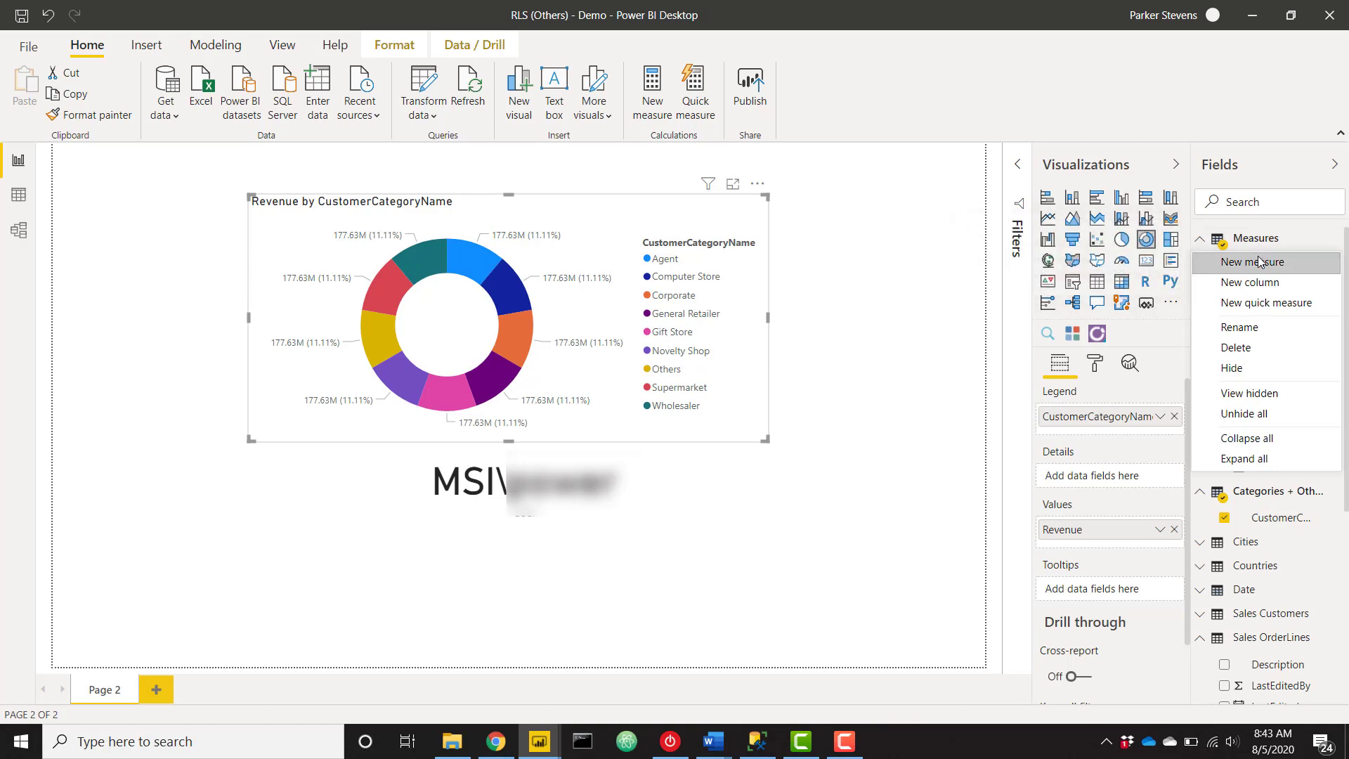
pyautogui.press('Escape')
pyautogui.hotkey('ctrl', 'z')
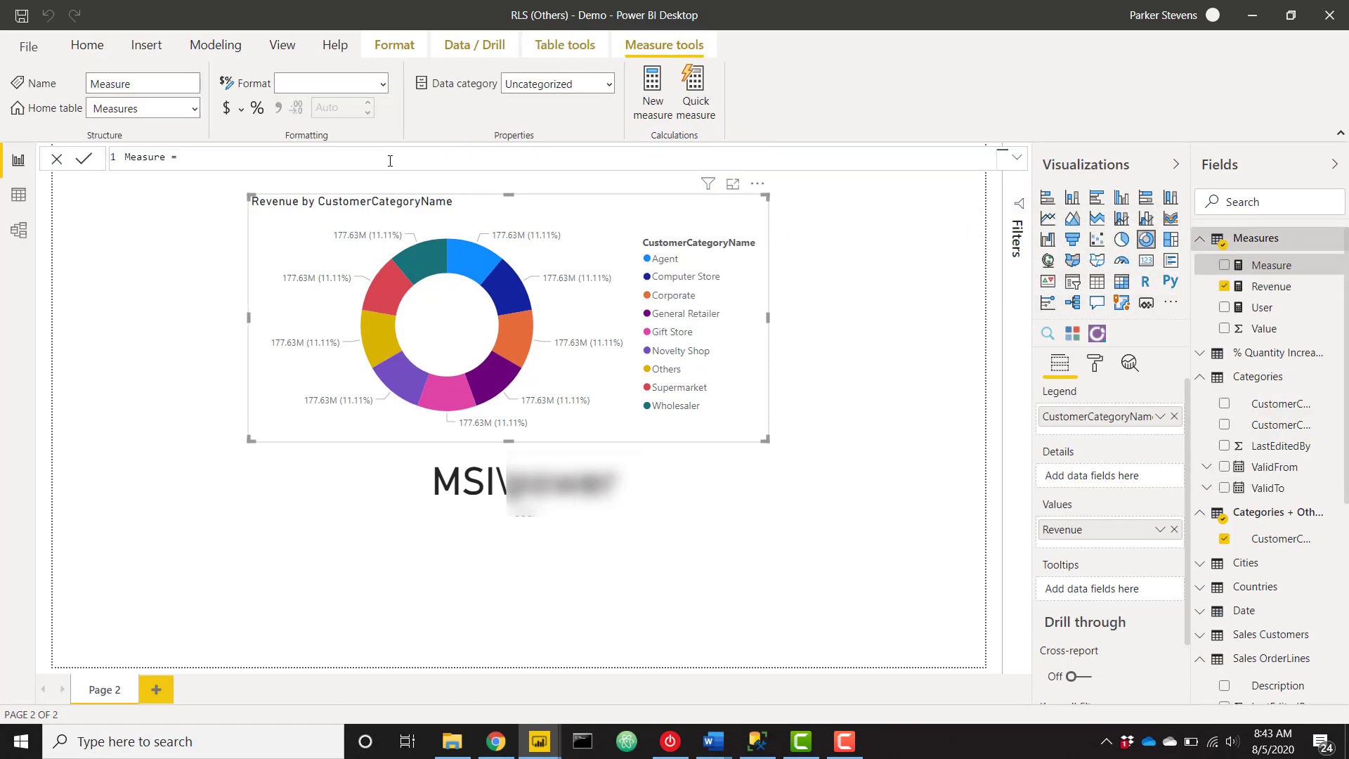
pyautogui.write('Revenue vs Others =')
pyautogui.hotkey('shift', 'Return')
# Add VAR CurrentUserCategory = CALCULATE(MAX('User Access'[Category]), 'User Access'[Username] = USERNAME()).
pyautogui.write('VAR')
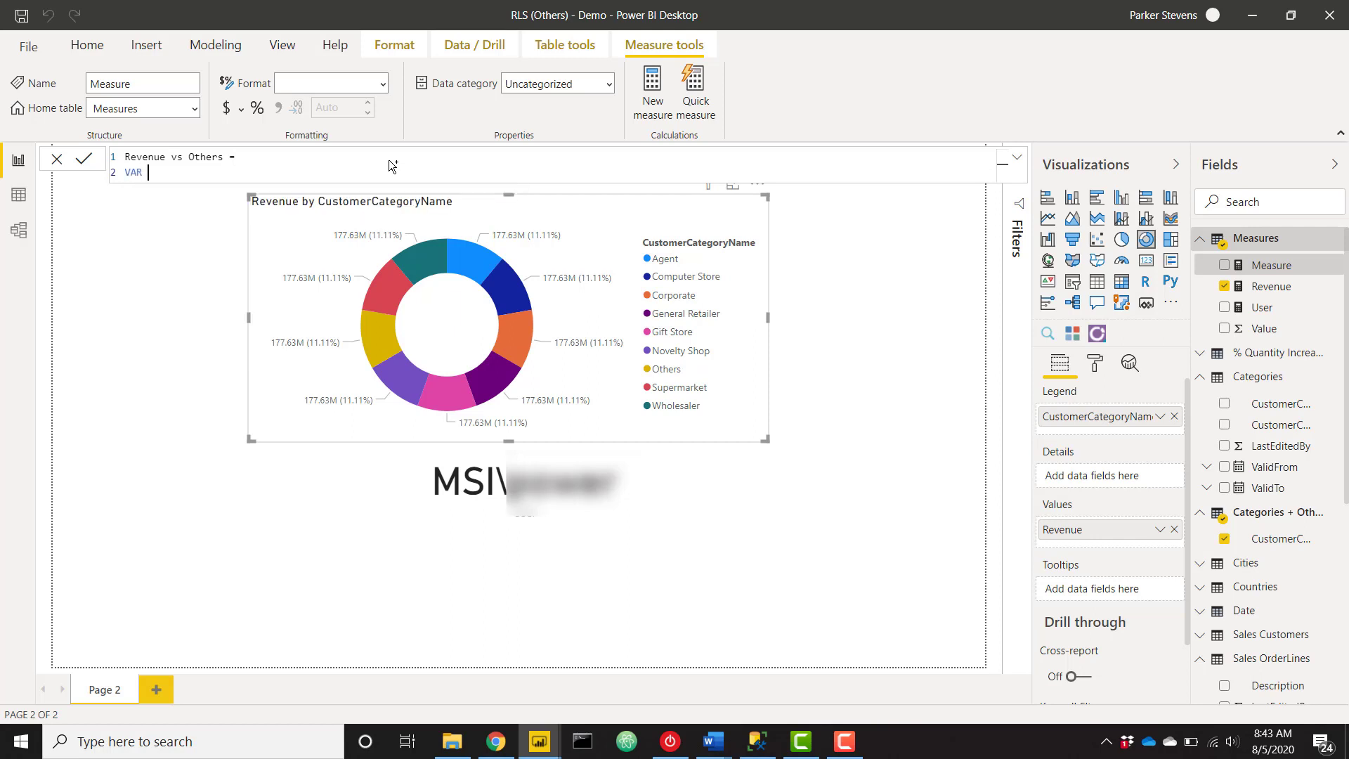
pyautogui.write(' CurrentUserCategory = CALC')
pyautogui.press('Tab')
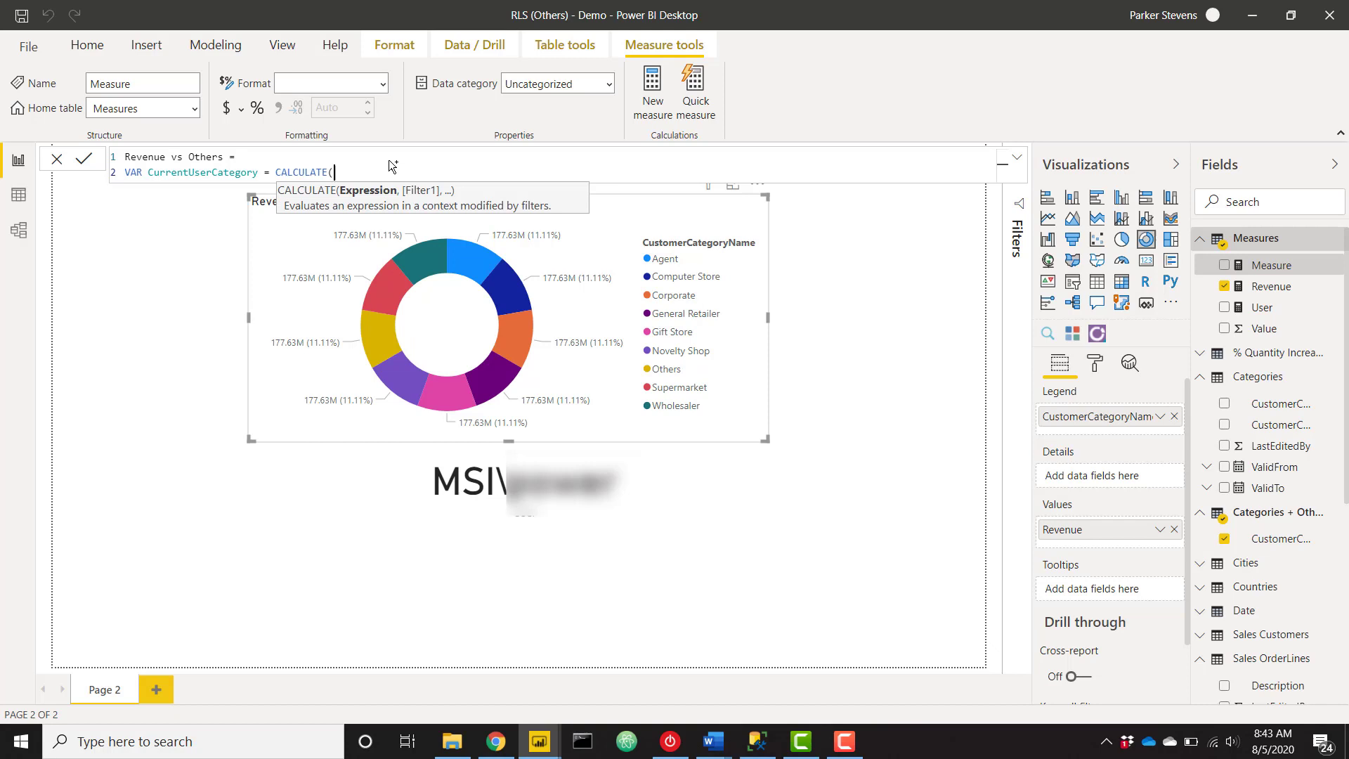
pyautogui.write('MAX')
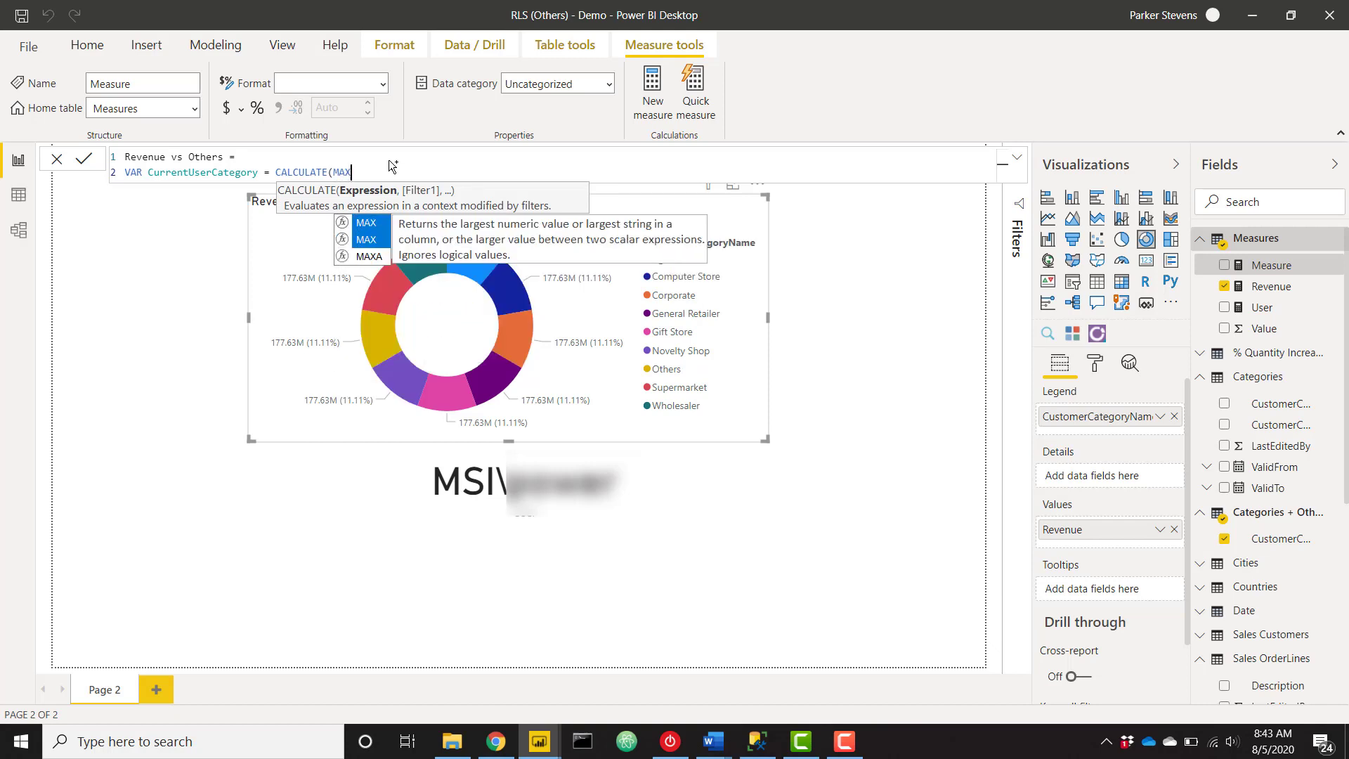
pyautogui.write('(catego')
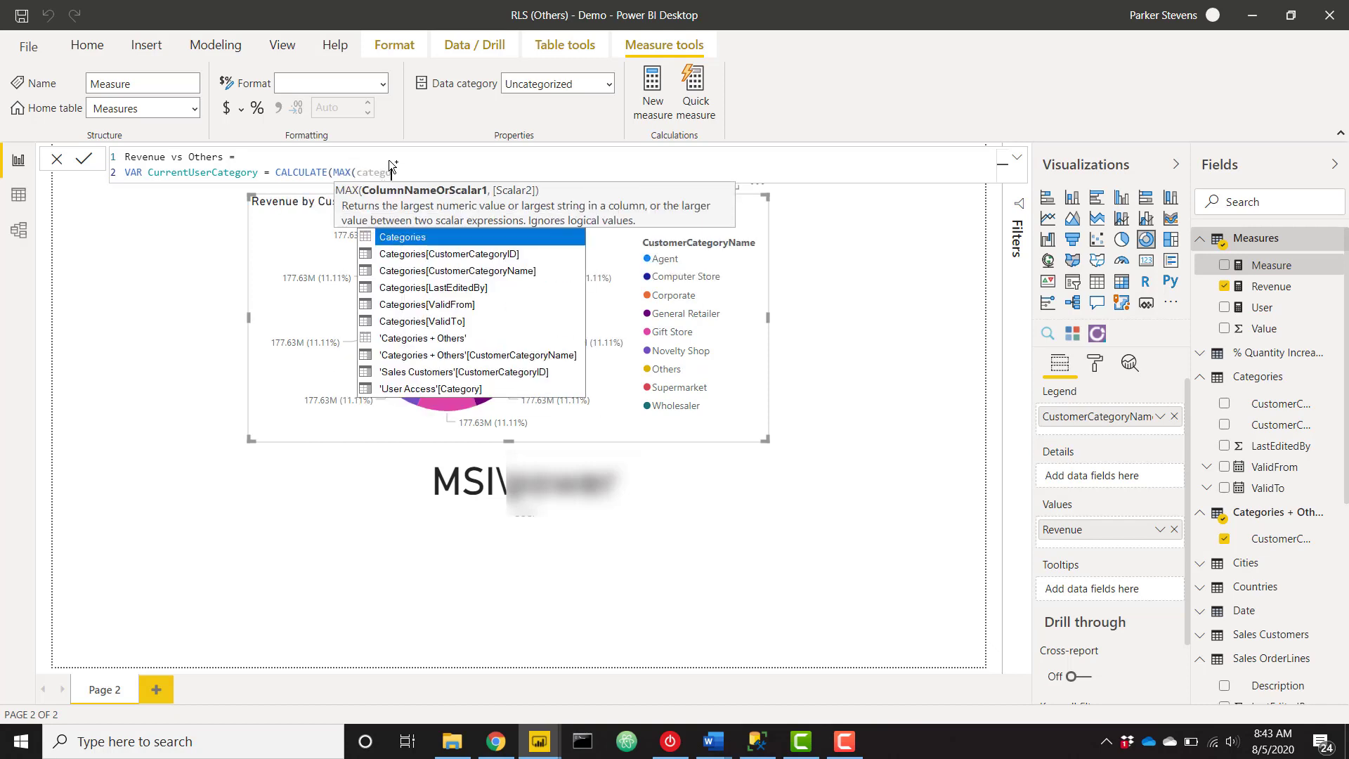
pyautogui.click(442, 389)
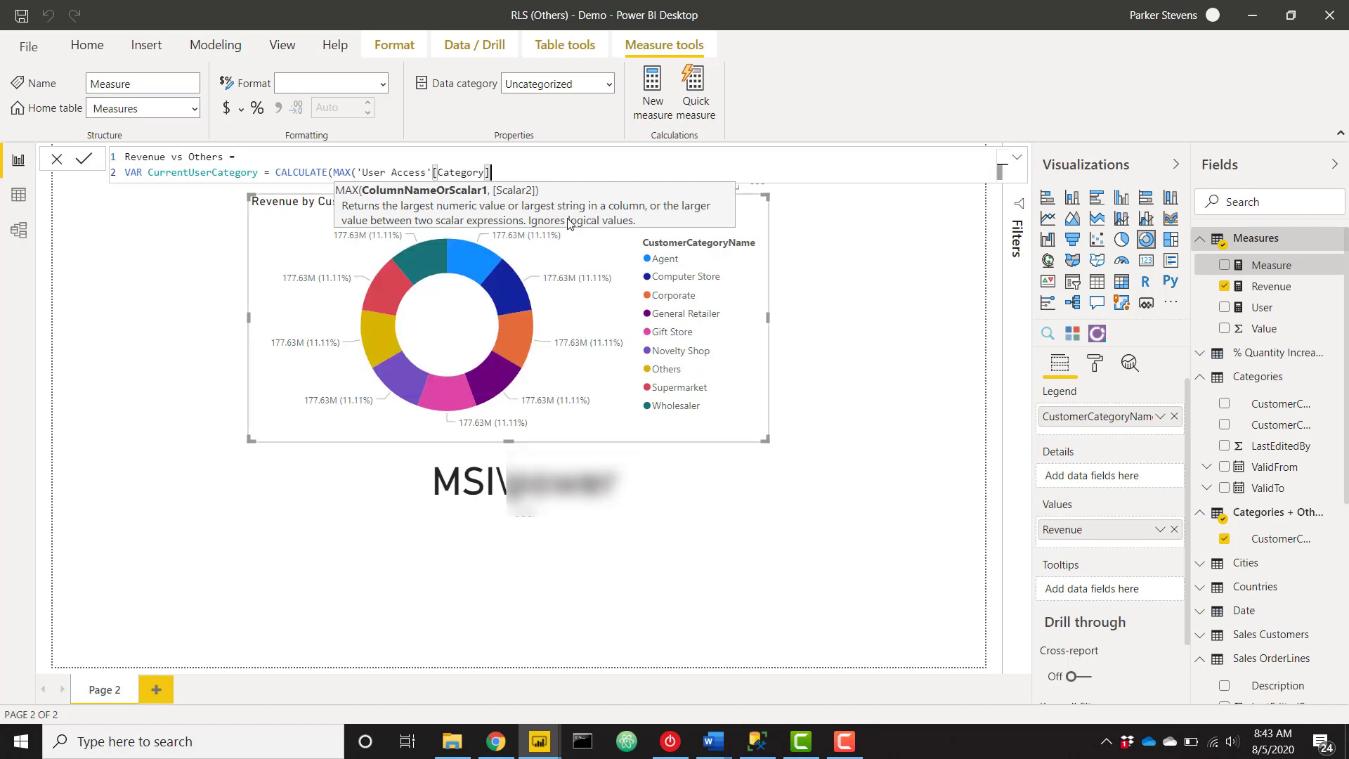
pyautogui.write('),')
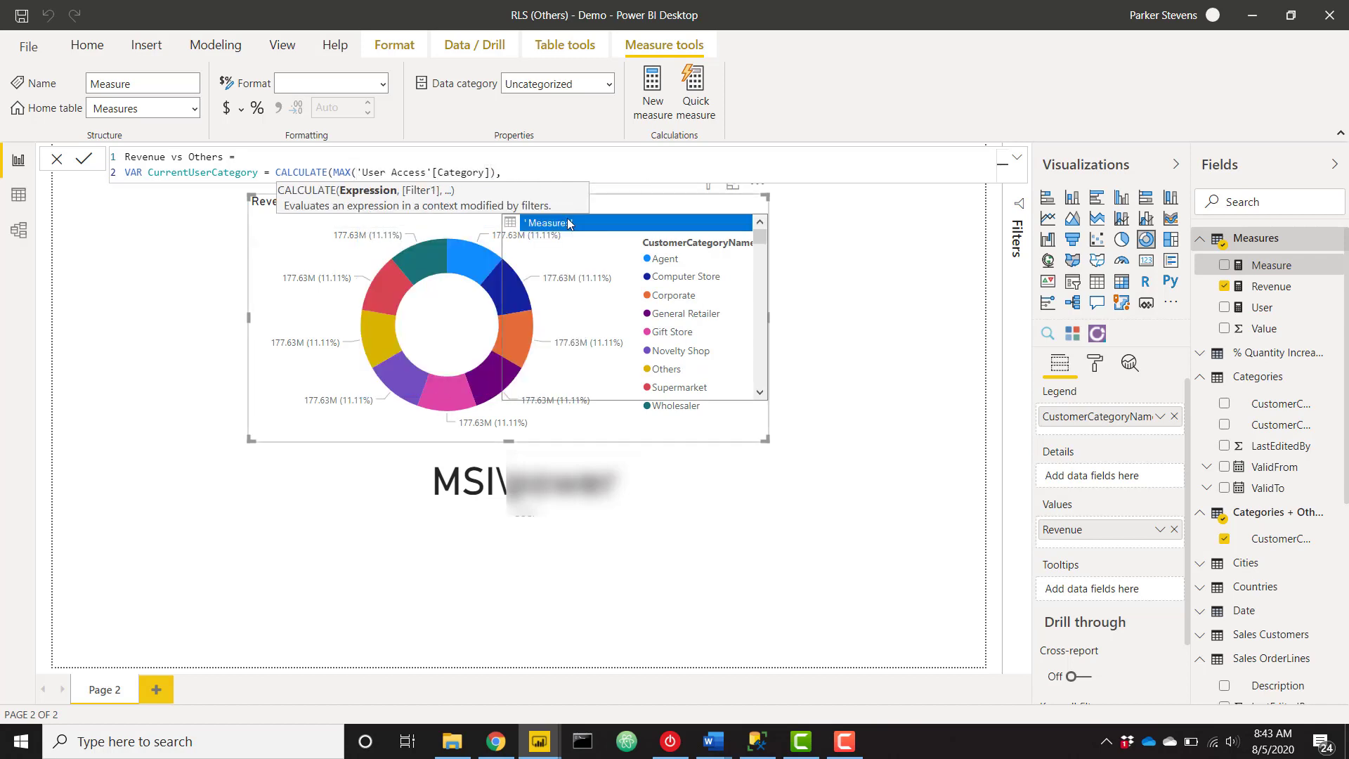
pyautogui.write('usern')
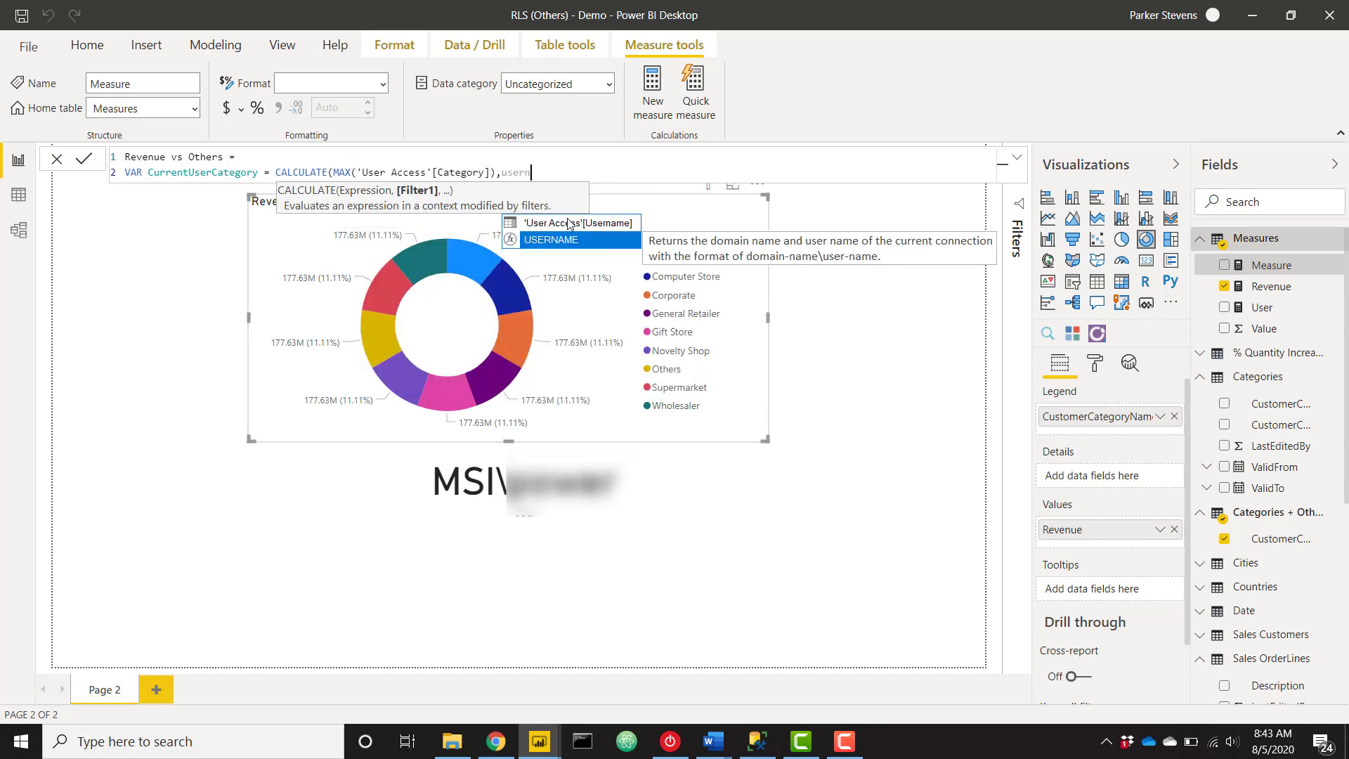
pyautogui.click(569, 222)
pyautogui.write('= usern')
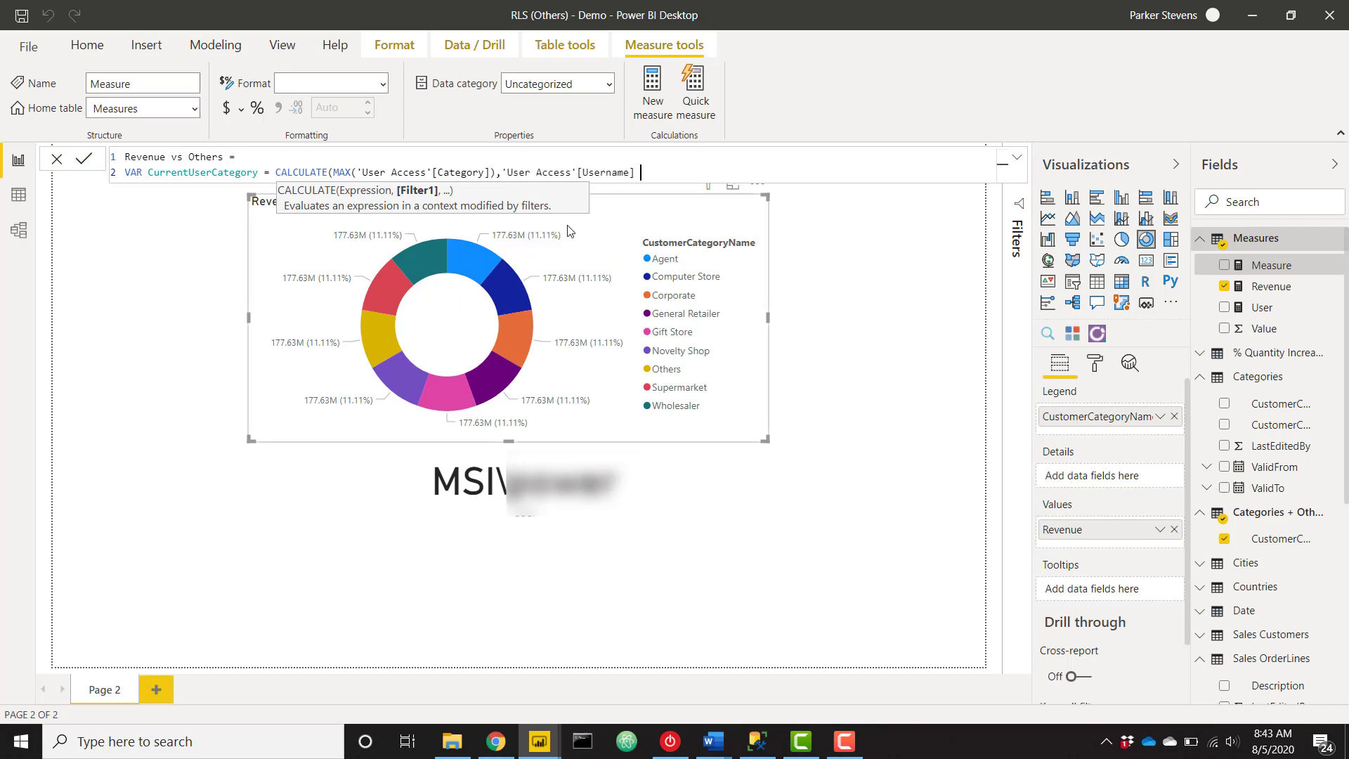
pyautogui.press('Tab')
pyautogui.write('))')
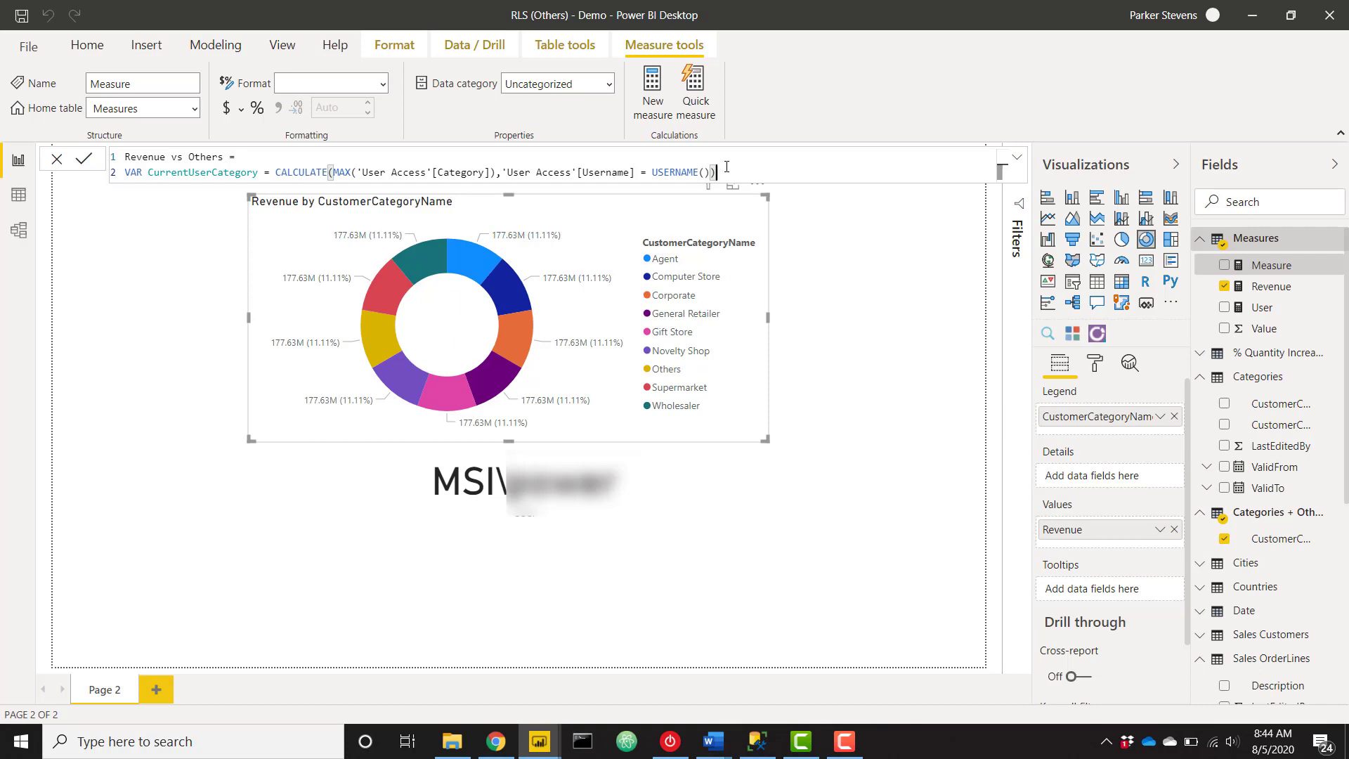
pyautogui.hotkey('shift', 'Return')
# Add VAR CurrentCategoryFilter = FILTER(Categories, Categories[CustomerCategoryName] = CurrentUserCategory) as line three.
pyautogui.write('VAR')
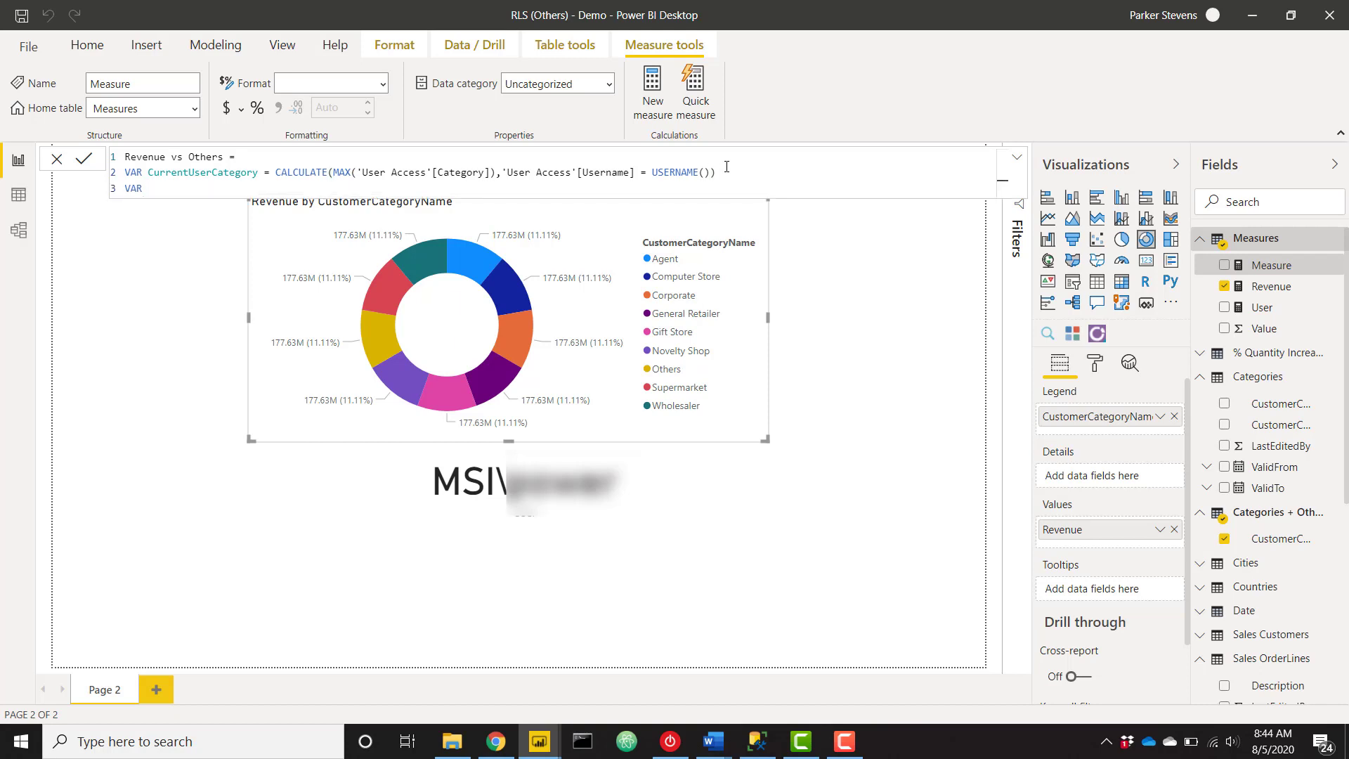
pyautogui.write(' CurrentCategoryFilter =FILTER(')
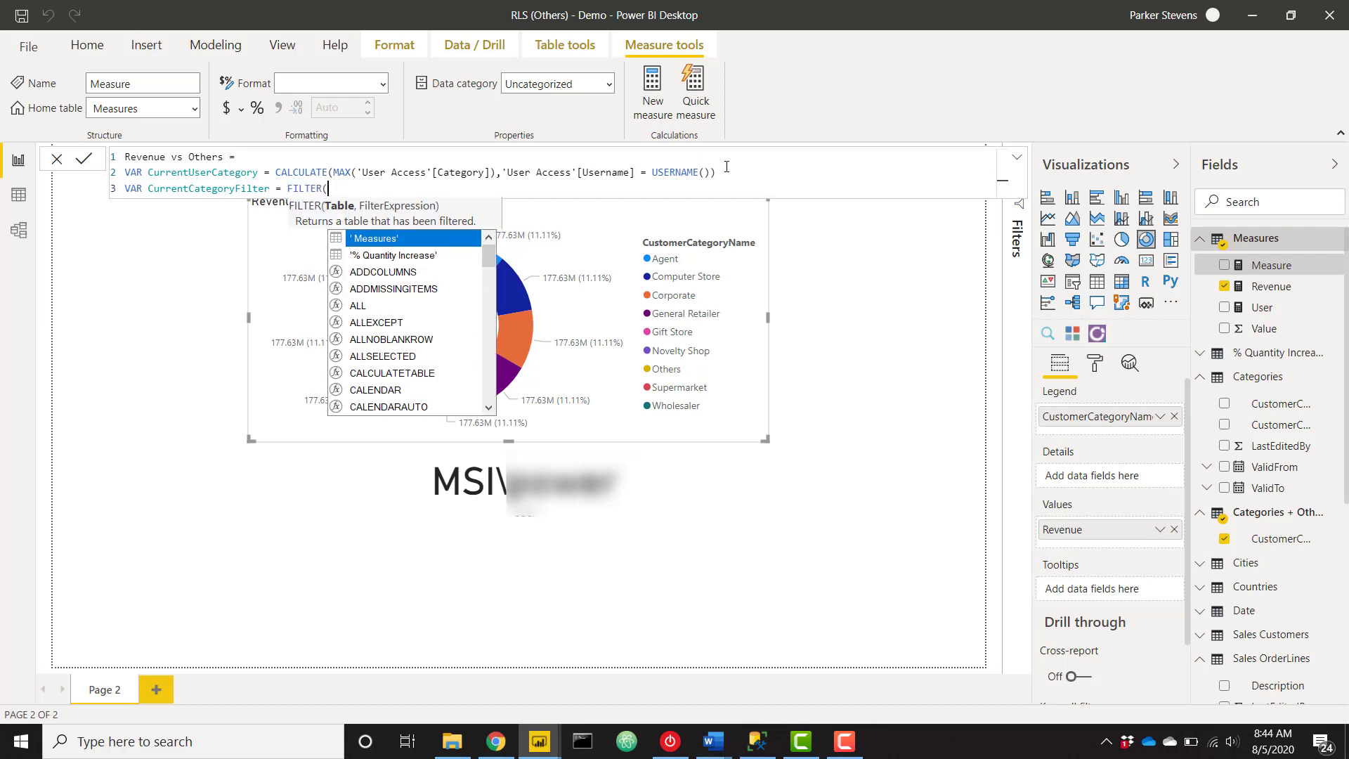
pyautogui.write('cat')
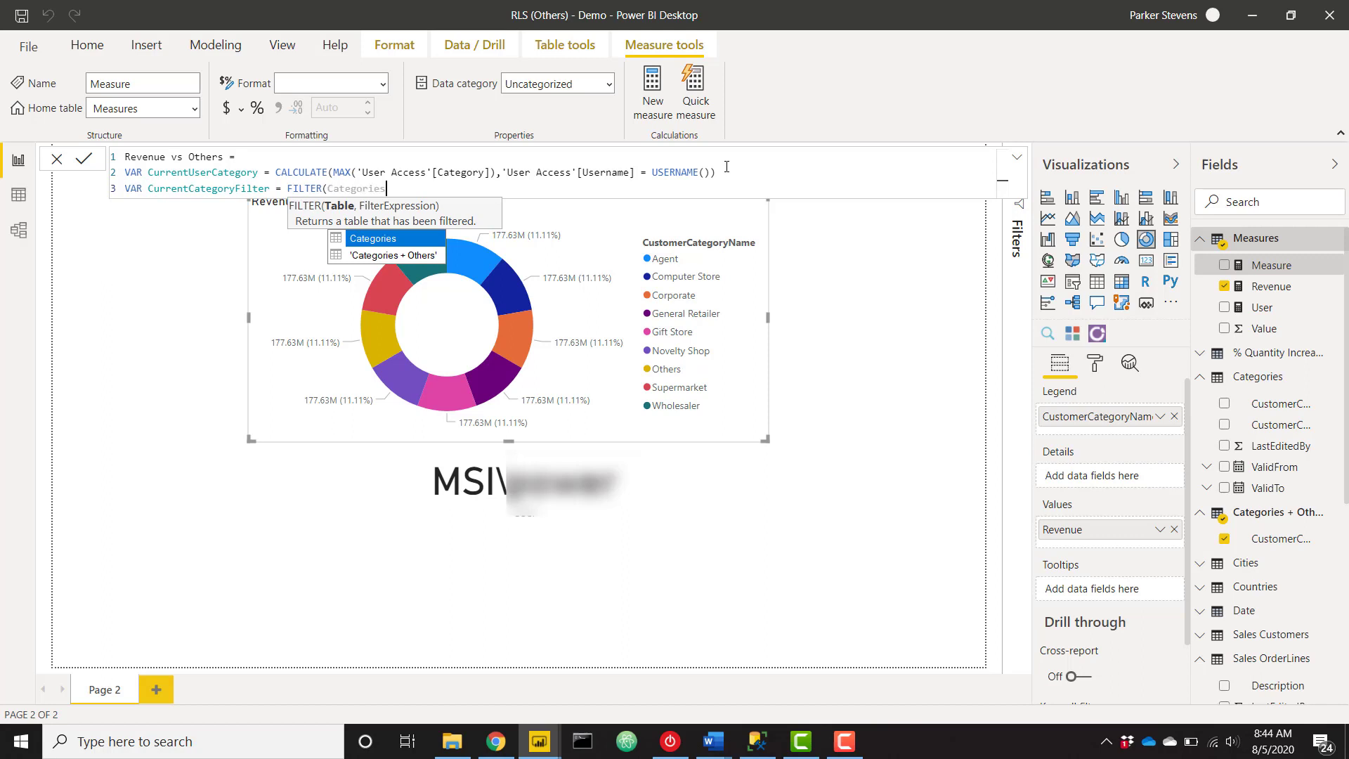
pyautogui.press('Tab')
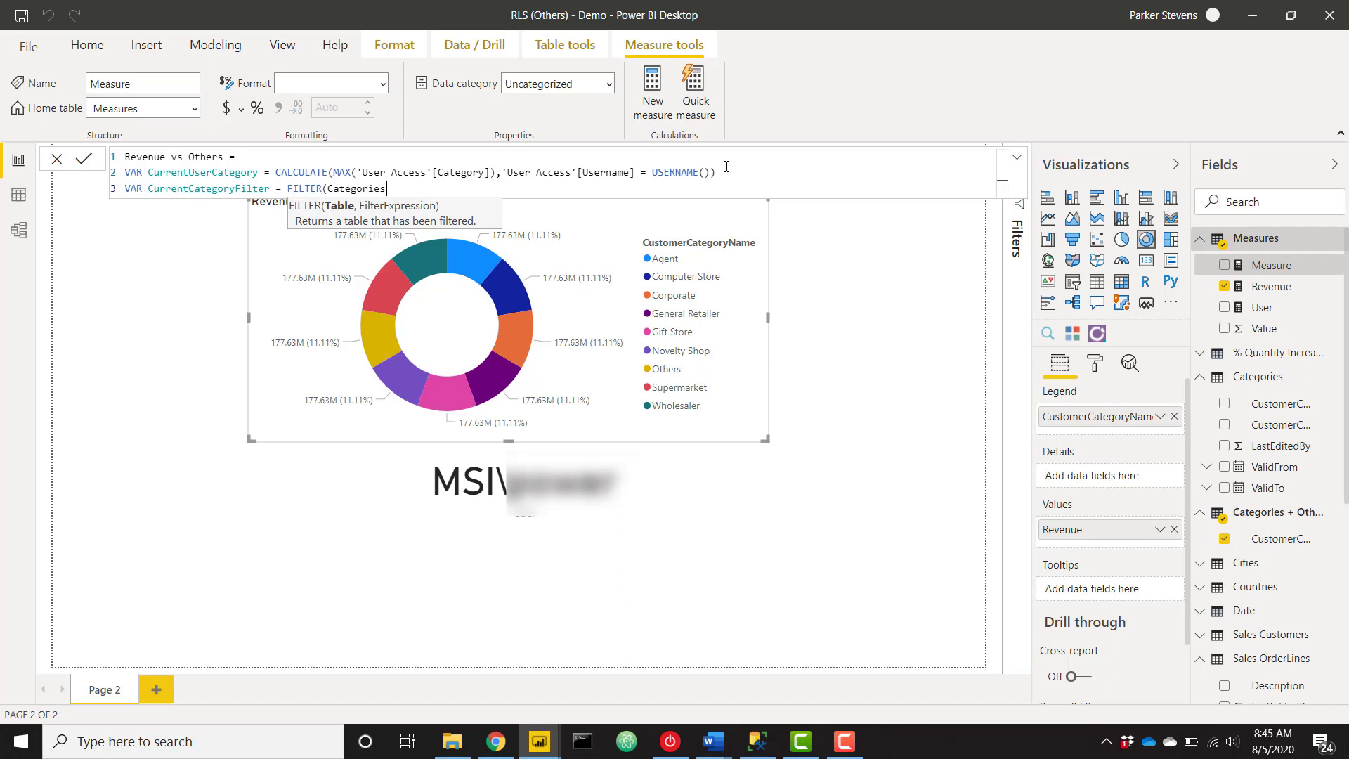
pyautogui.write(', cus')
pyautogui.press('Up')
pyautogui.press('Tab')
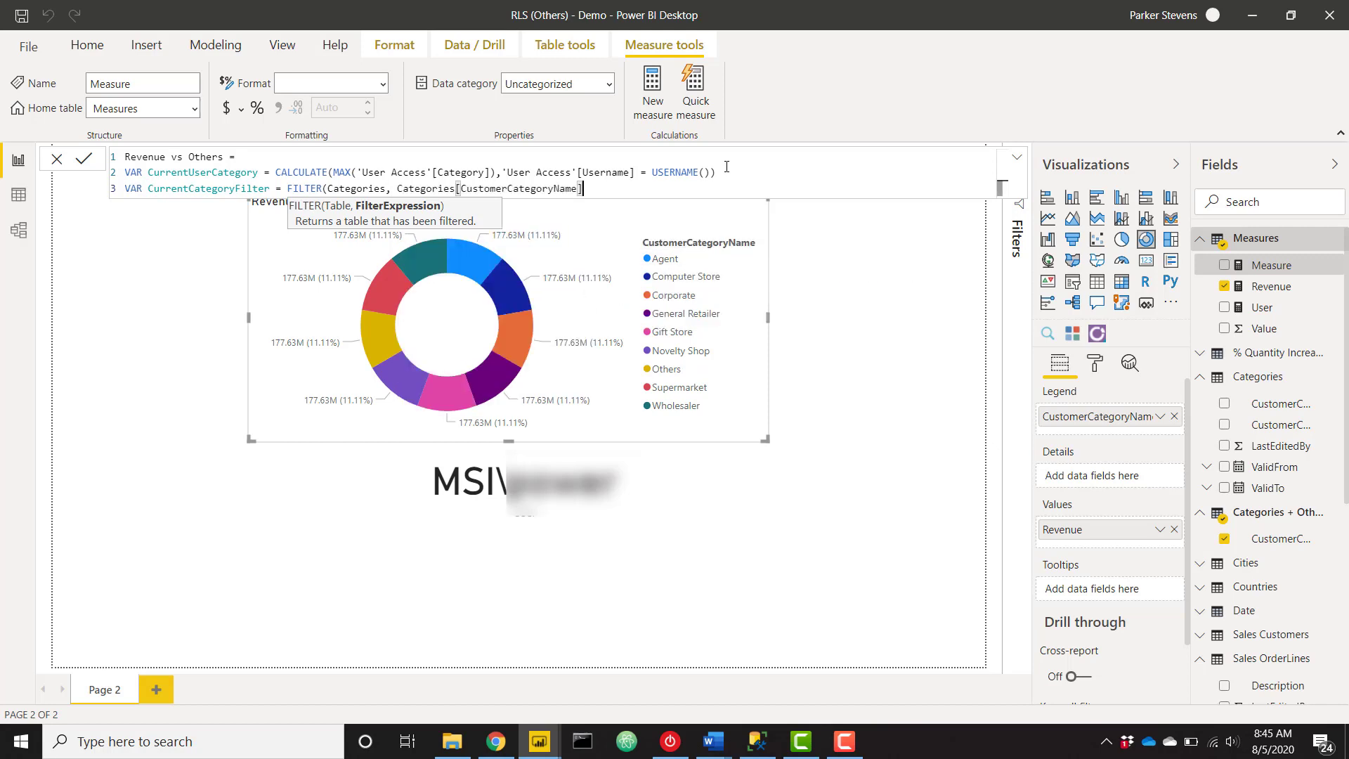
pyautogui.write('= curr')
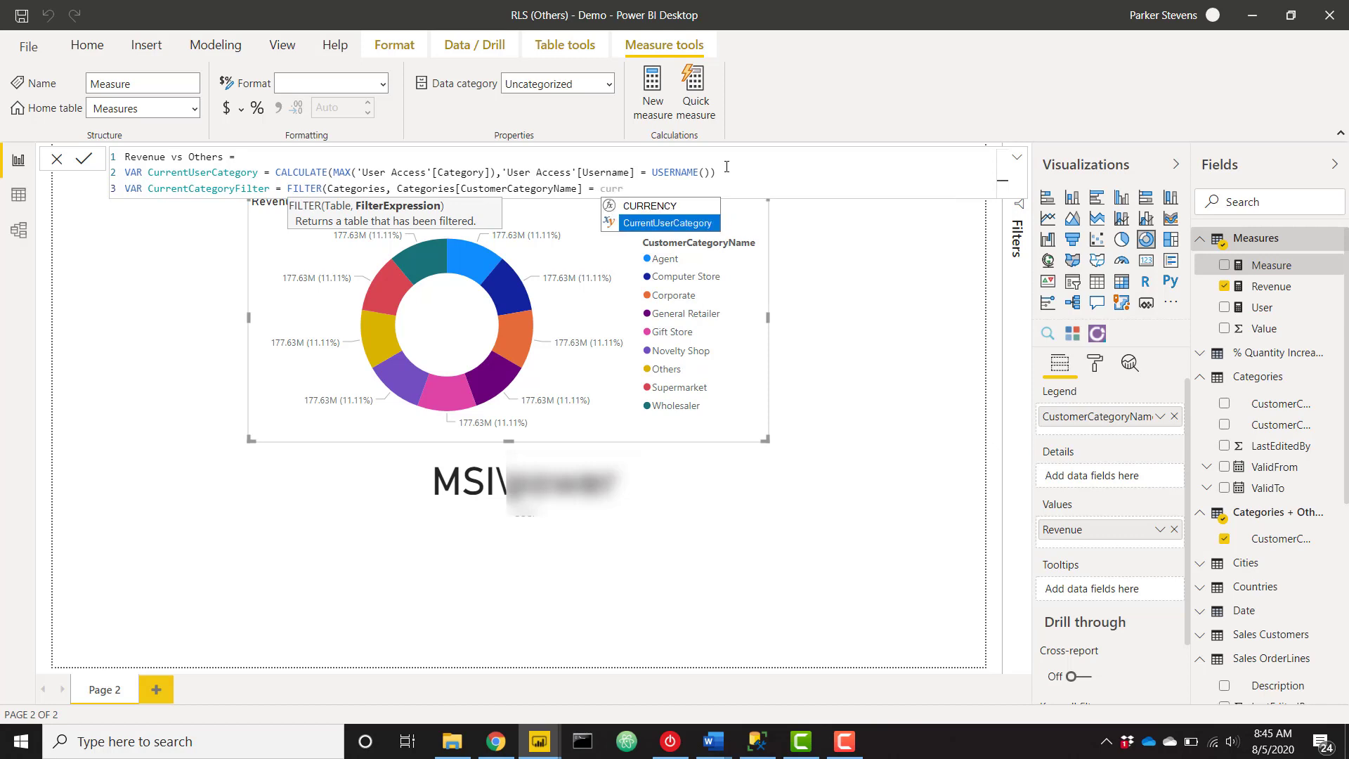
pyautogui.press('Tab')
pyautogui.write(')')
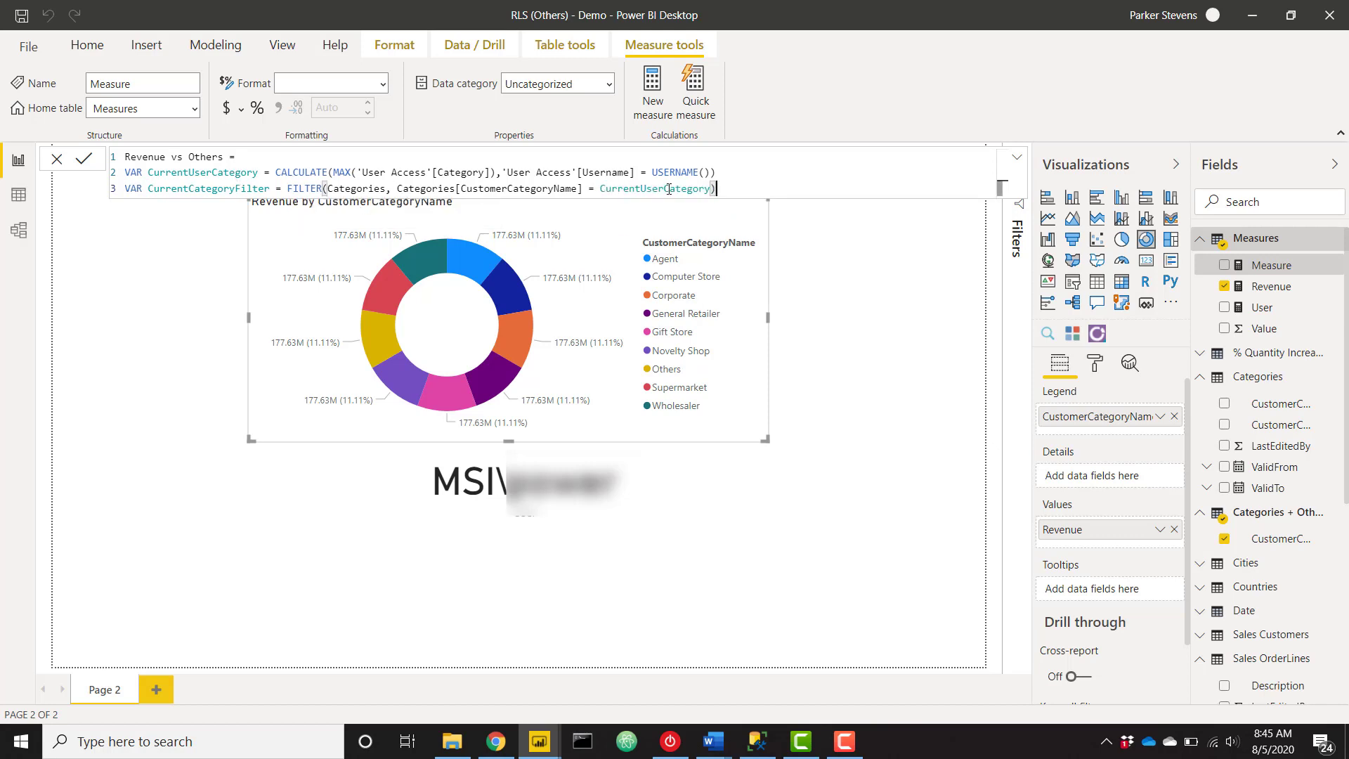
# Duplicate the category filter line as an OthersFilter variable, changing = to <>.
pyautogui.hotkey('shift', 'Home')
pyautogui.hotkey('ctrl', 'c')
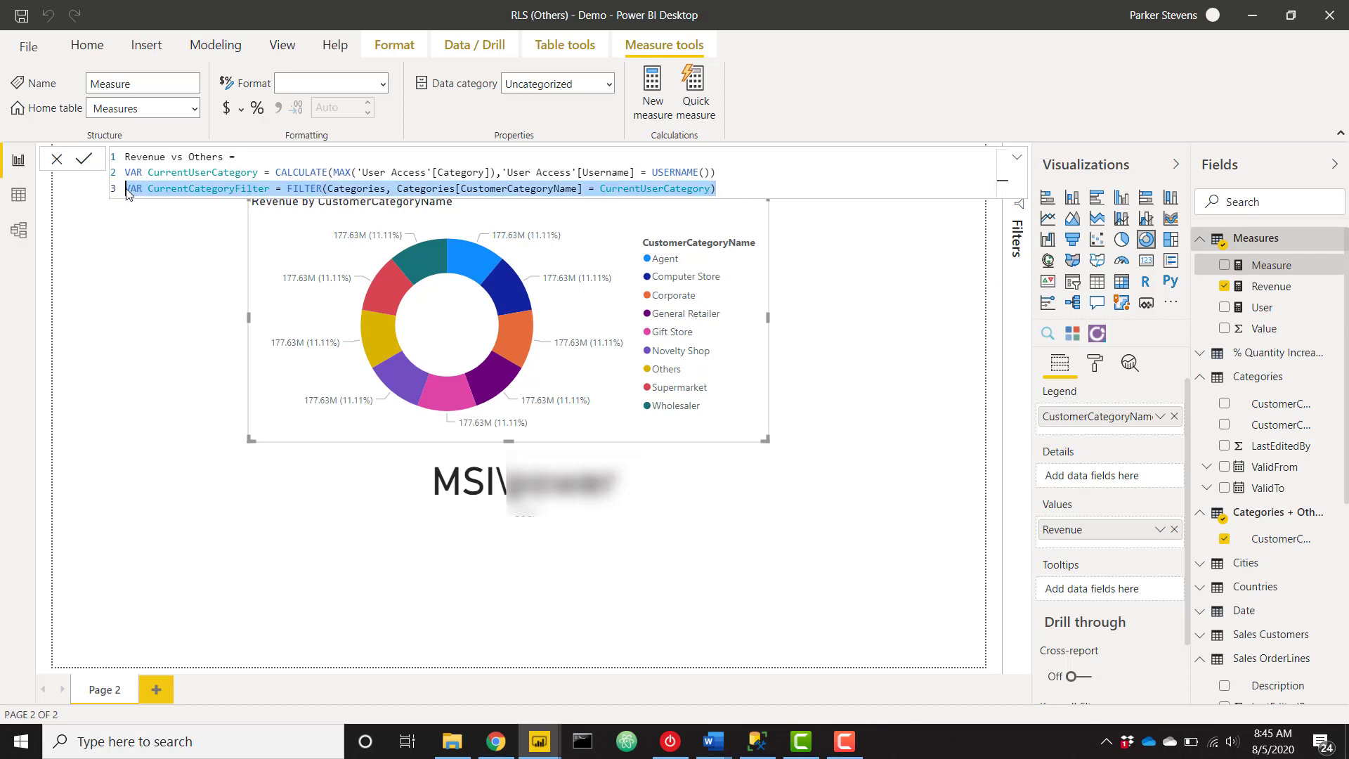
pyautogui.click(739, 187)
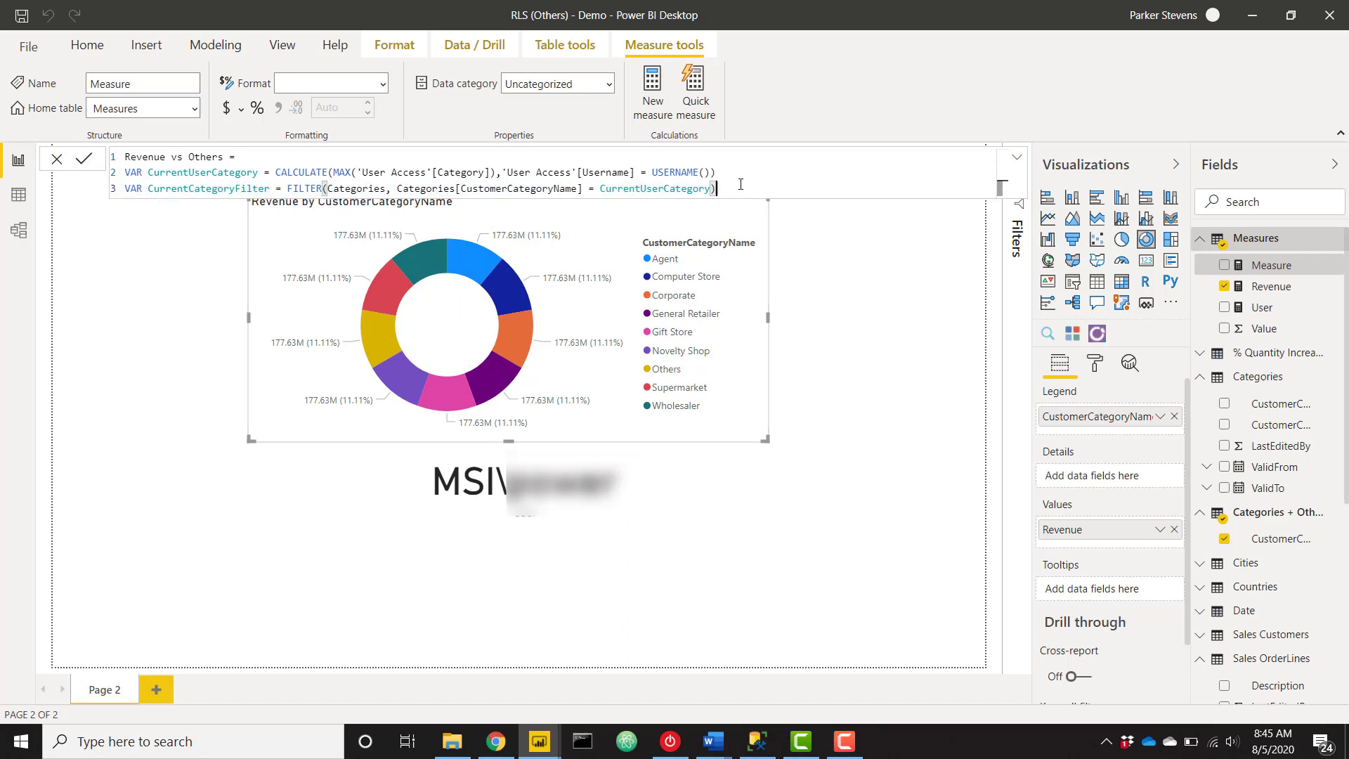
pyautogui.press('Return')
pyautogui.hotkey('ctrl', 'v')
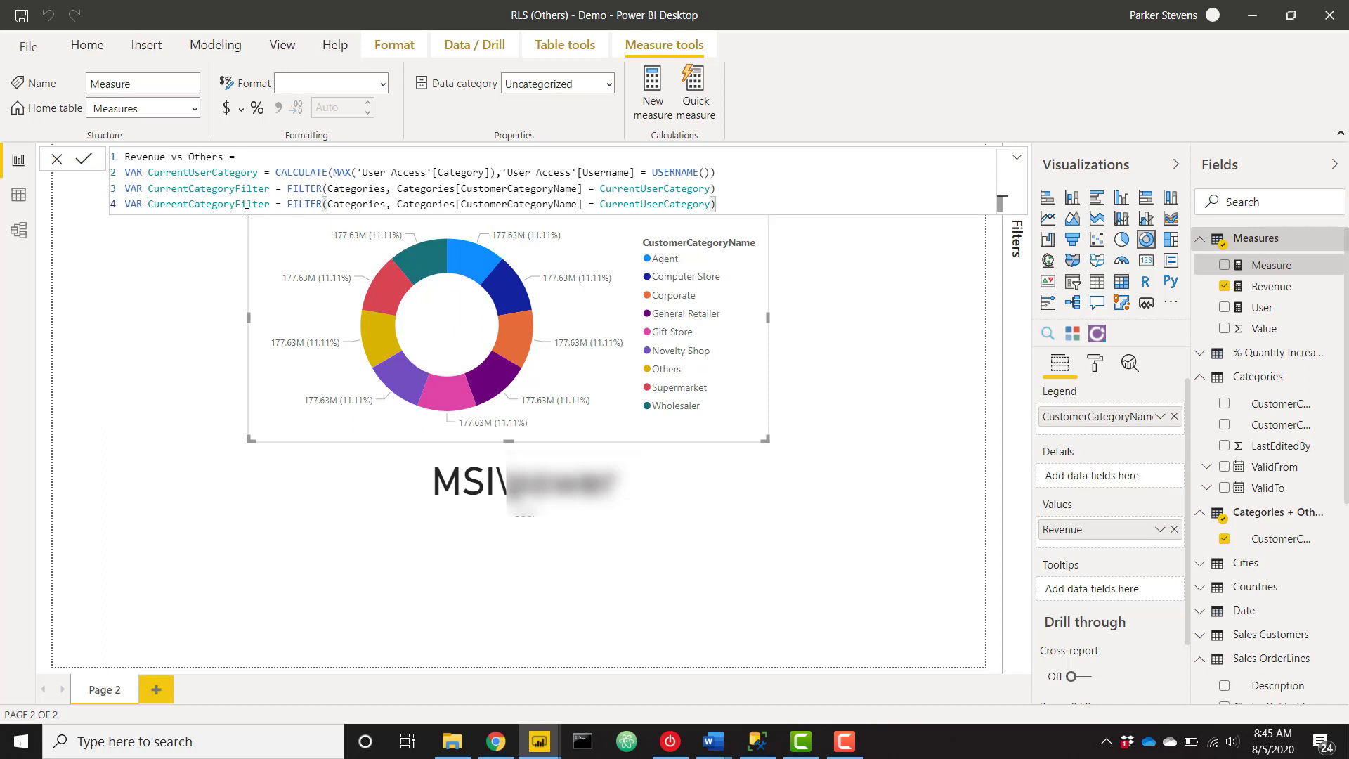
pyautogui.moveTo(235, 207); pyautogui.dragTo(148, 206)
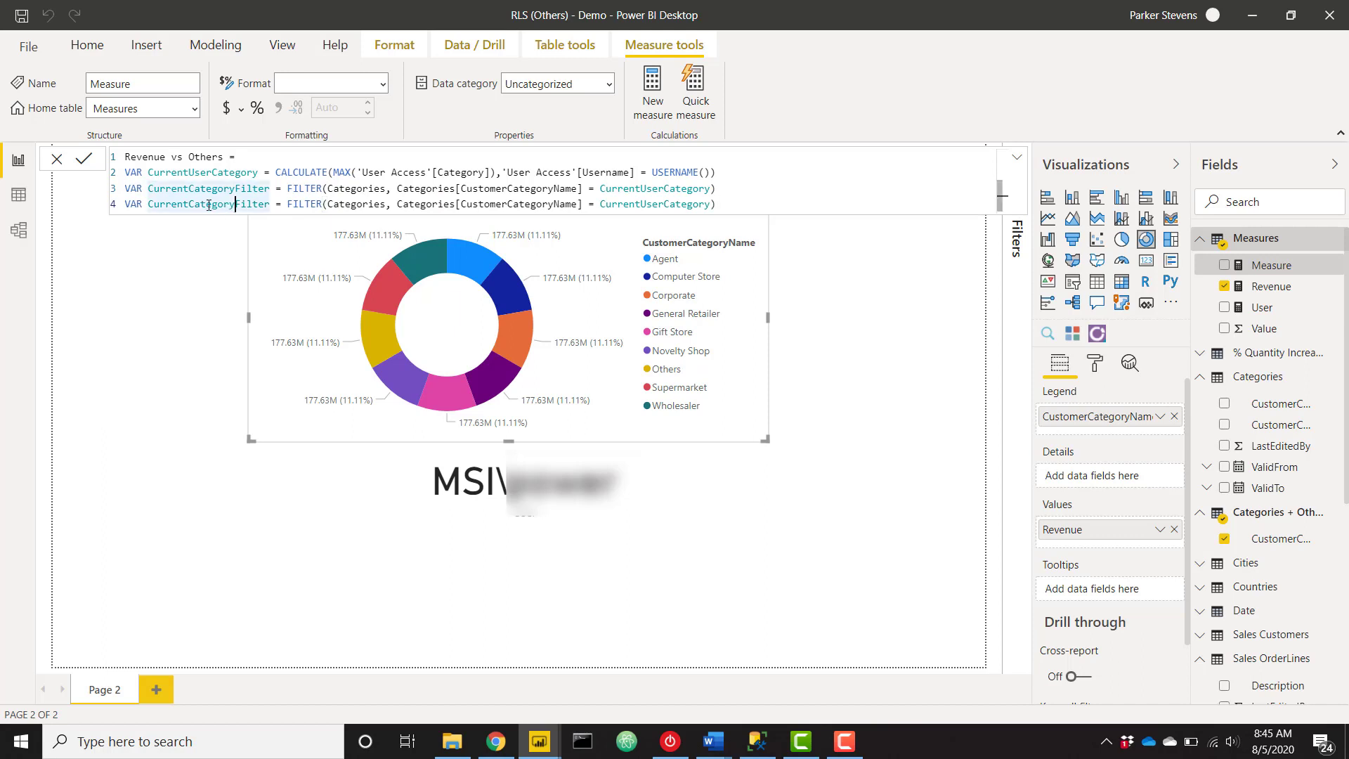
pyautogui.write('Others')
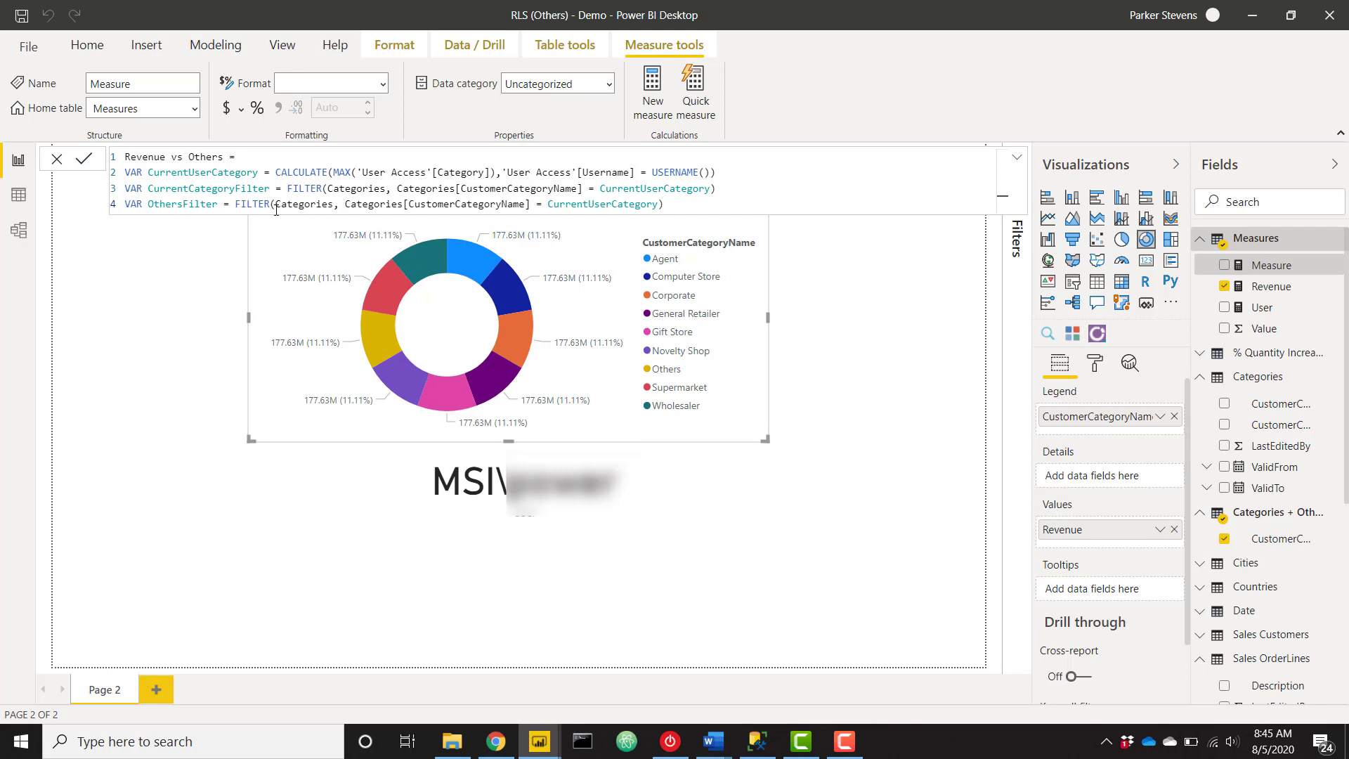
pyautogui.click(543, 206)
pyautogui.press('BackSpace')
pyautogui.write('<>')
# Begin the return expression with RETURN SWITCH( TRUE(), on new lines.
pyautogui.click(682, 206)
pyautogui.press('Return')
pyautogui.write('RET')
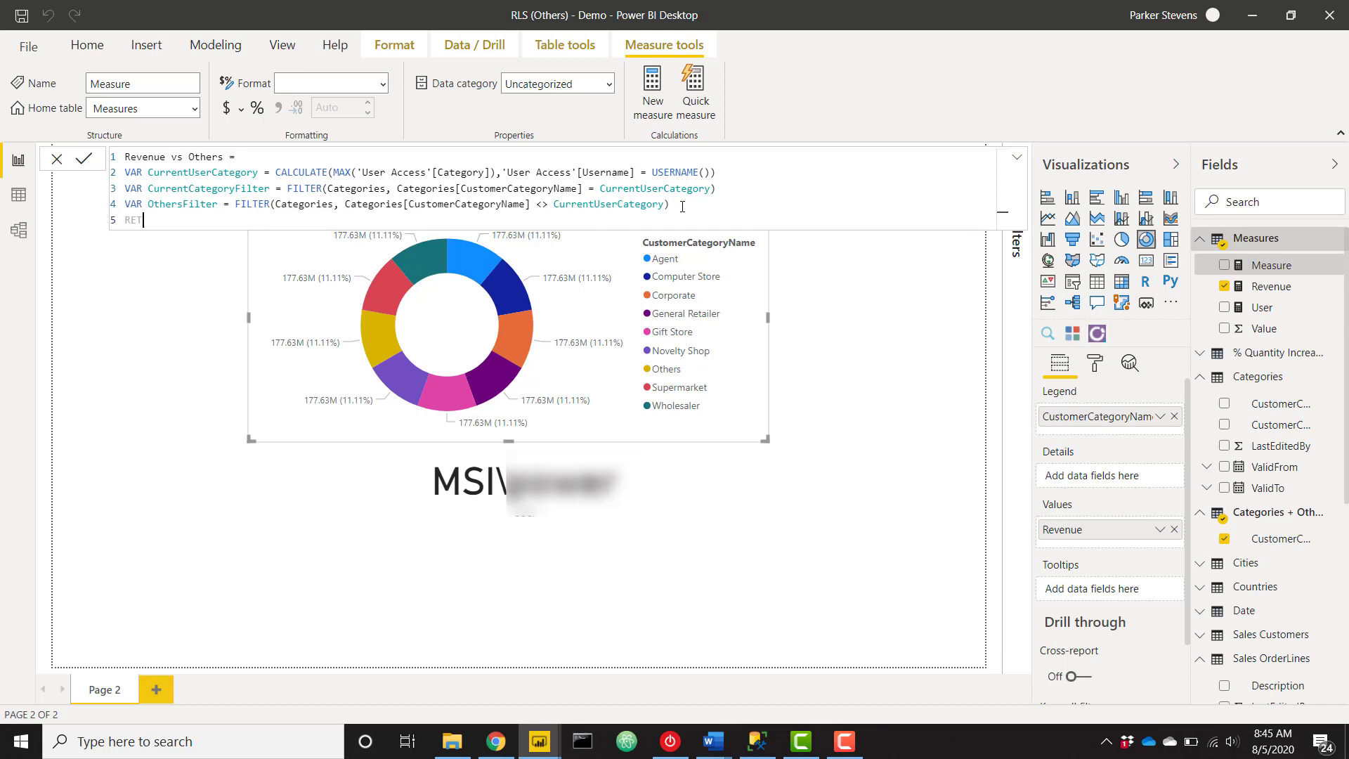
pyautogui.write('URN')
pyautogui.press('Return')
pyautogui.write('SWITCH(')
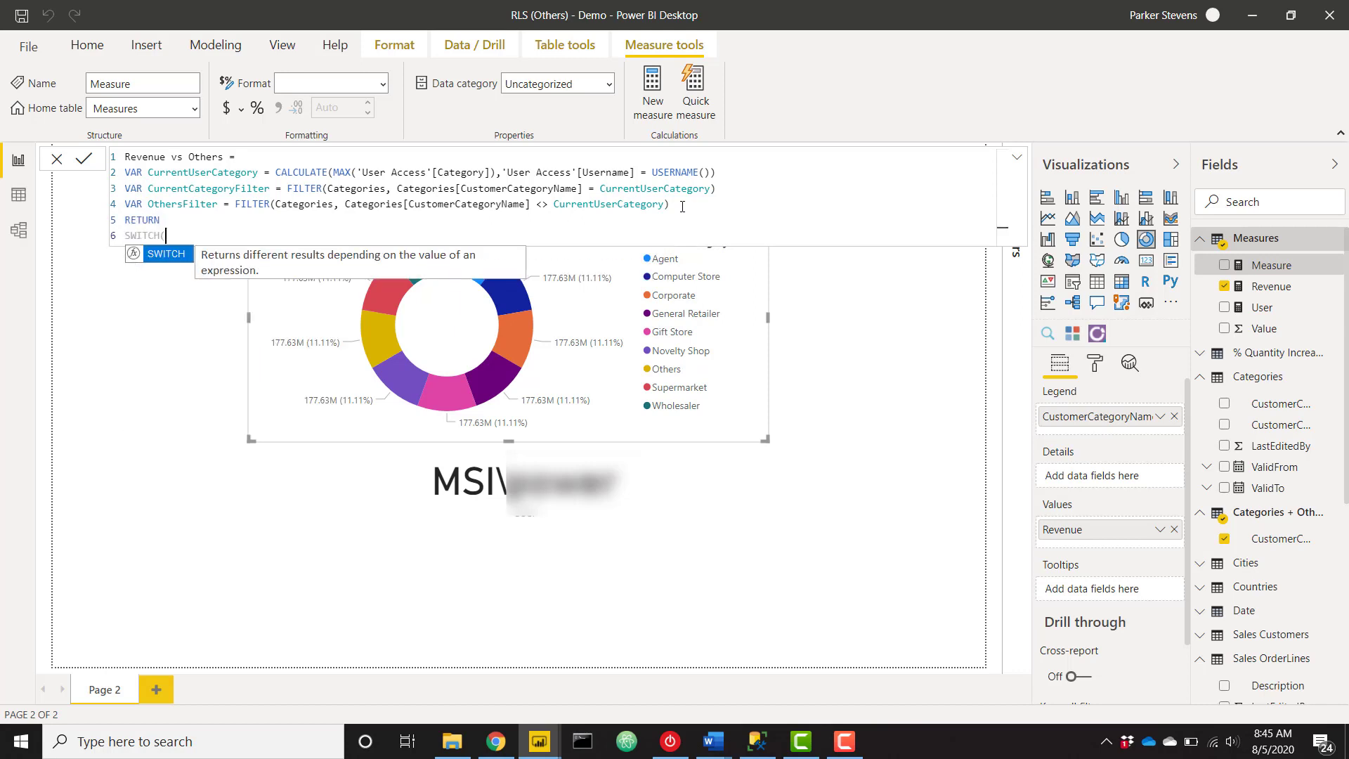
pyautogui.hotkey('shift', 'Return')
pyautogui.write('TRUE(),')
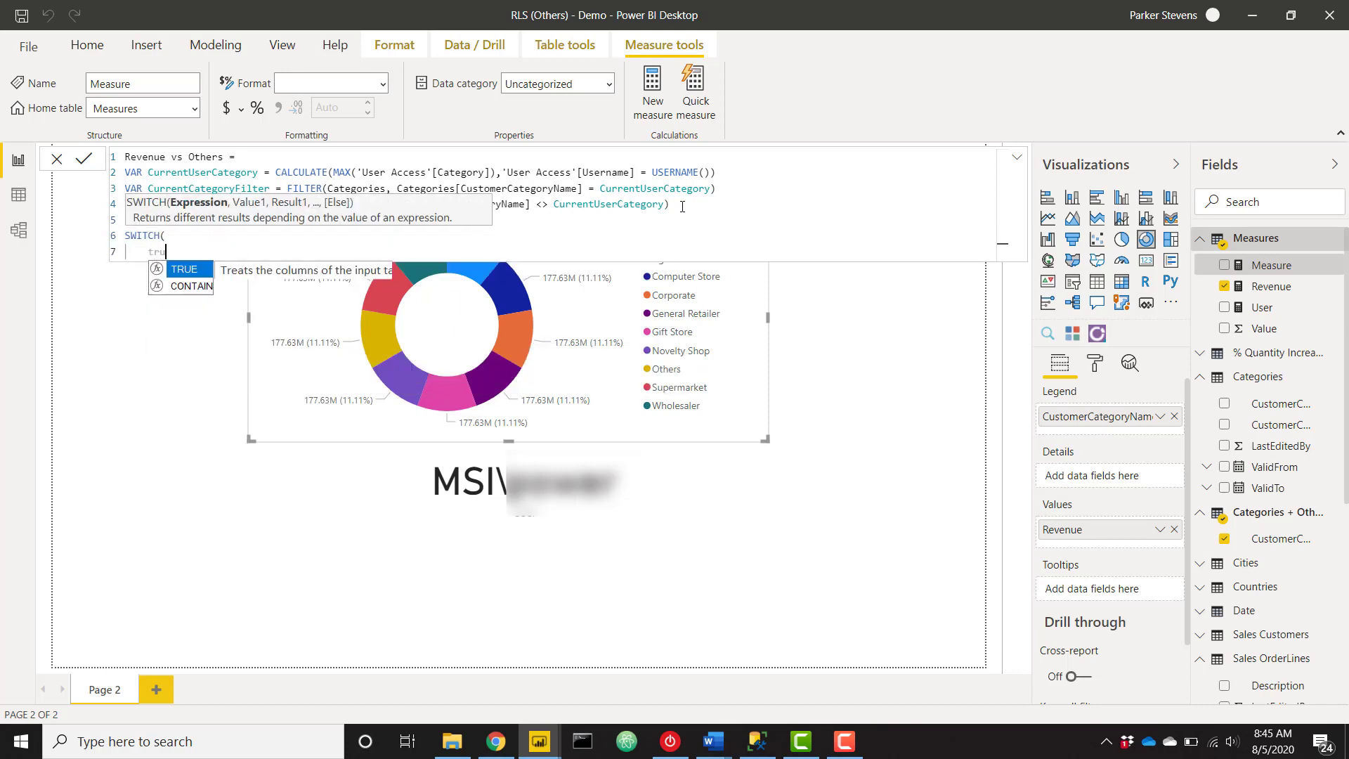
pyautogui.hotkey('shift', 'Return')
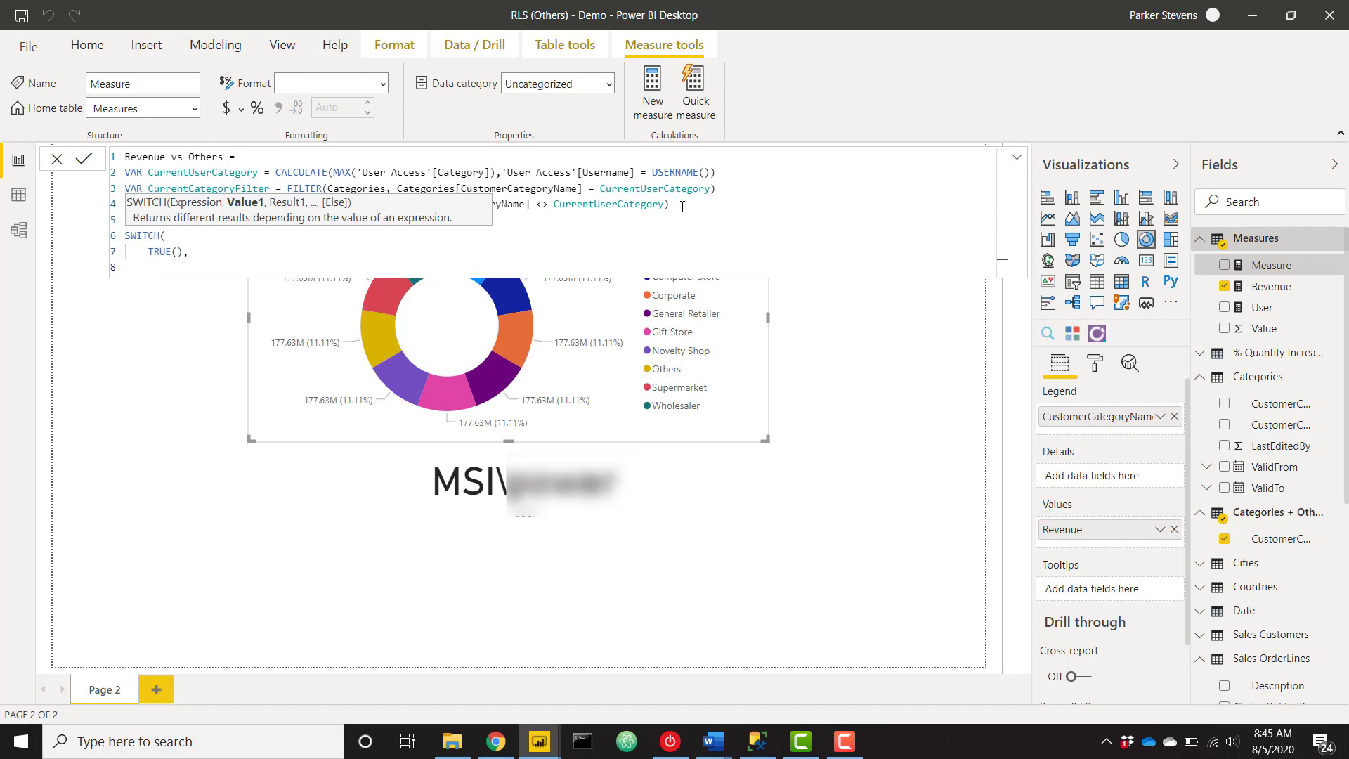
# Add the condition SELECTEDVALUE('Categories + Others'[CustomerCategoryName]) = CurrentUserCategory.
pyautogui.write('sele')
pyautogui.press('Down')
pyautogui.press('Down')
pyautogui.press('Down')
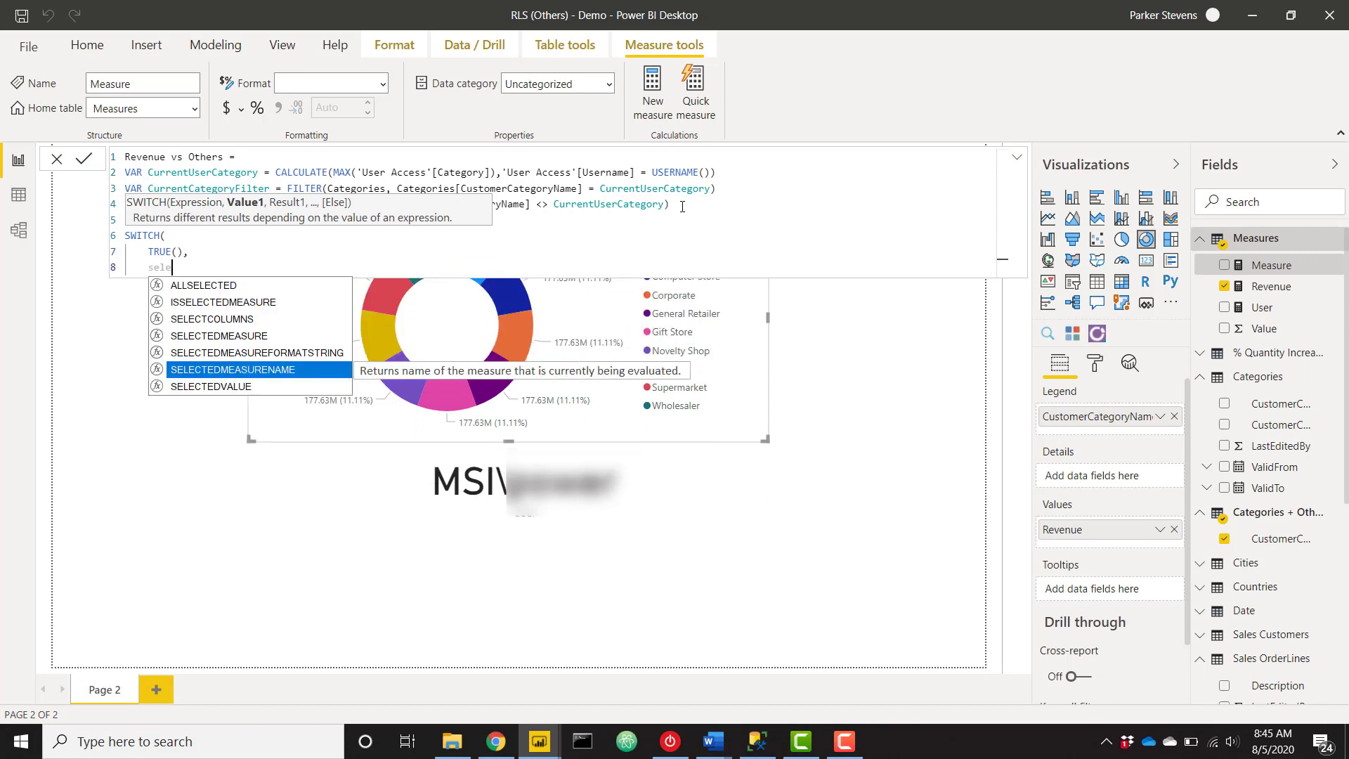
pyautogui.press('Down')
pyautogui.press('Tab')
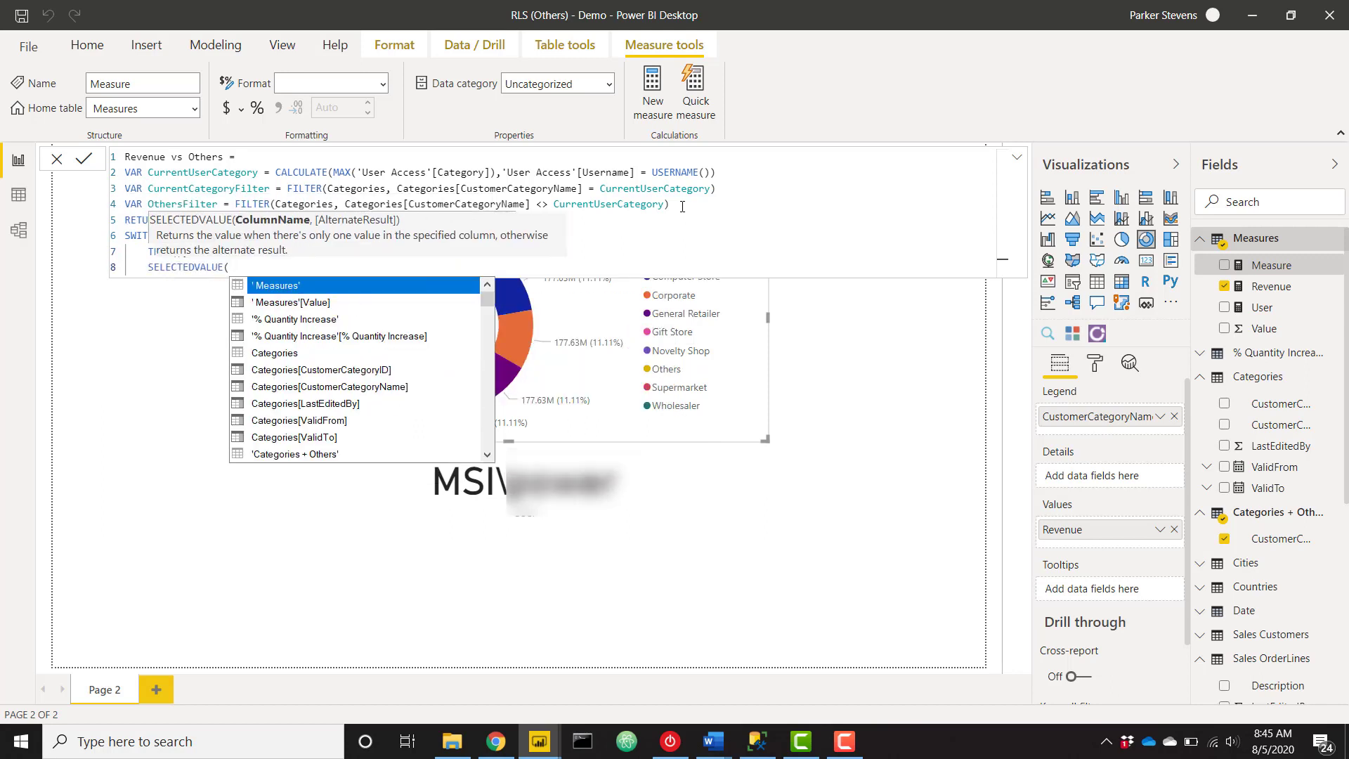
pyautogui.write('cate')
pyautogui.press('Down')
pyautogui.press('Down')
pyautogui.press('Down')
pyautogui.press('Down')
pyautogui.press('Down')
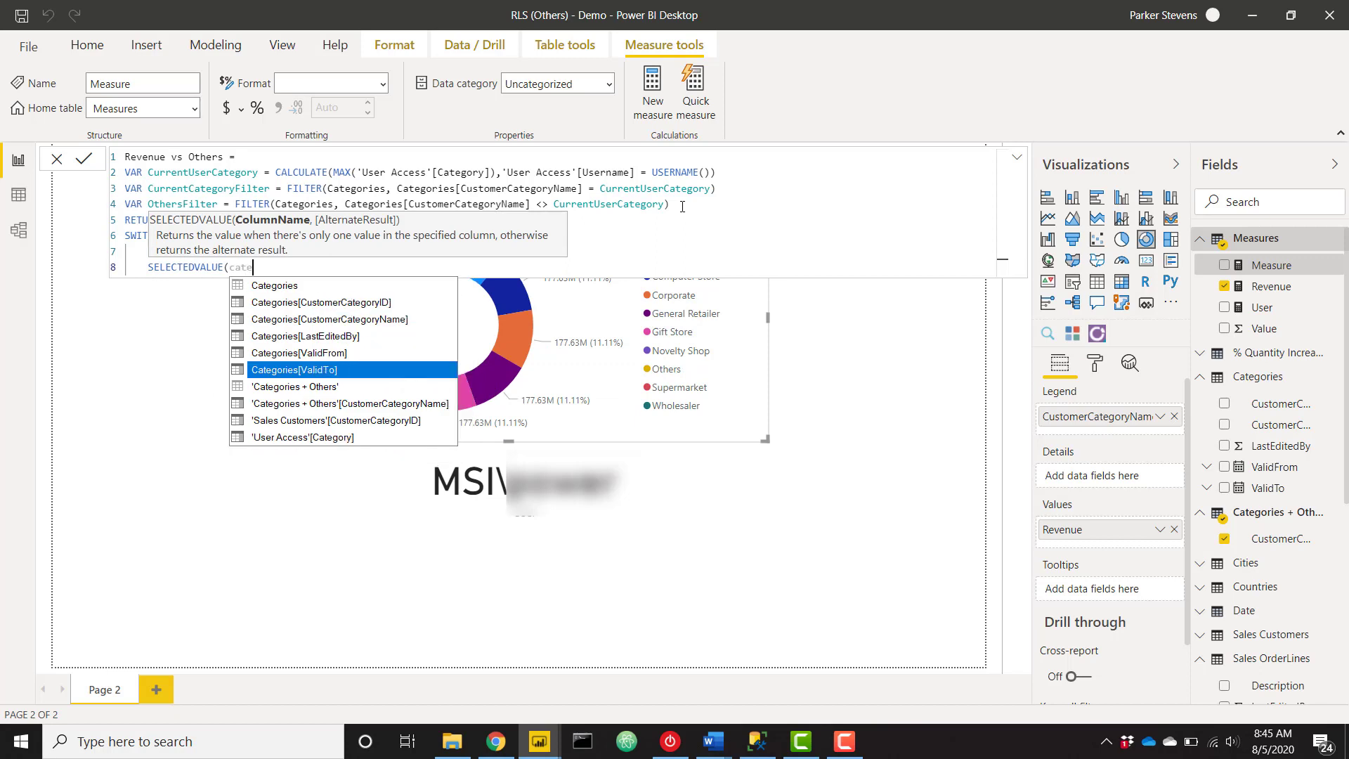
pyautogui.press('Down')
pyautogui.press('Down')
pyautogui.press('Tab')
pyautogui.write(') ')
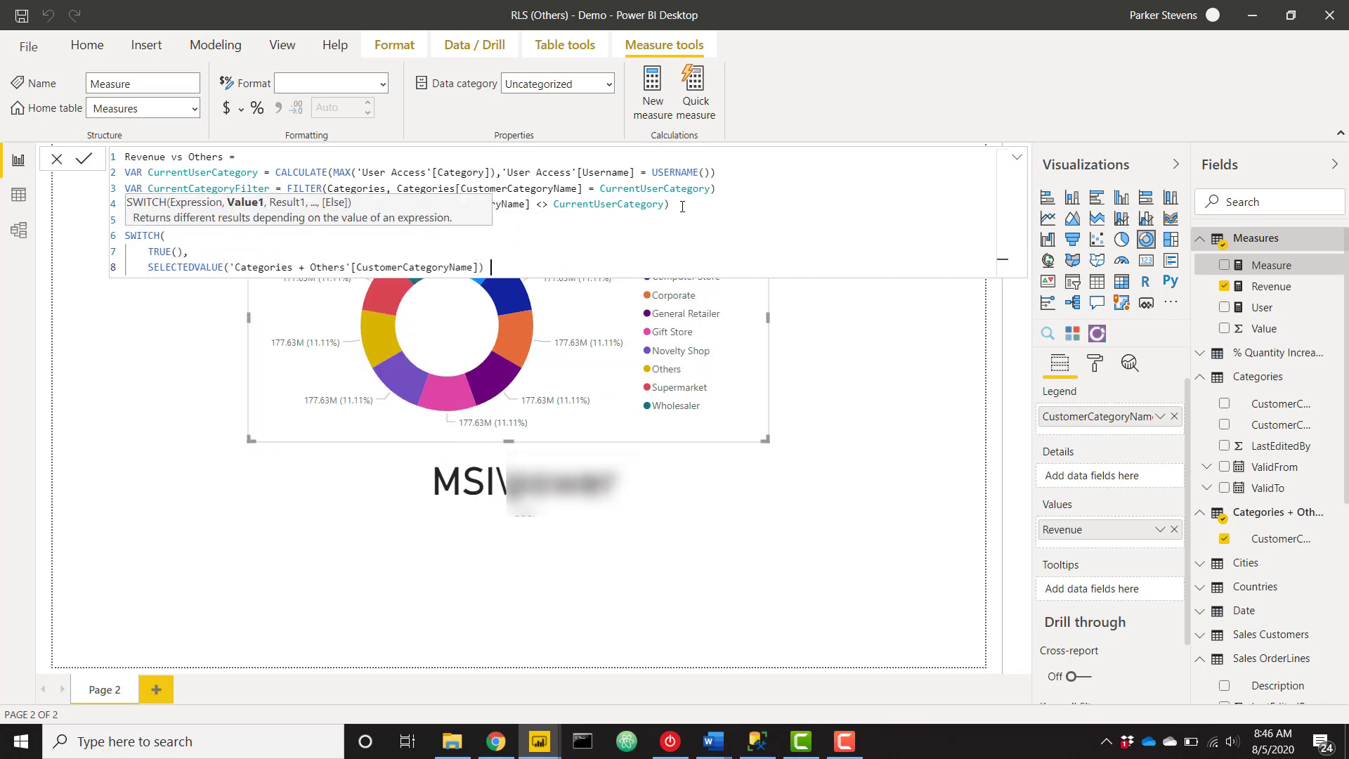
pyautogui.write('= curr')
pyautogui.press('Down')
pyautogui.press('Down')
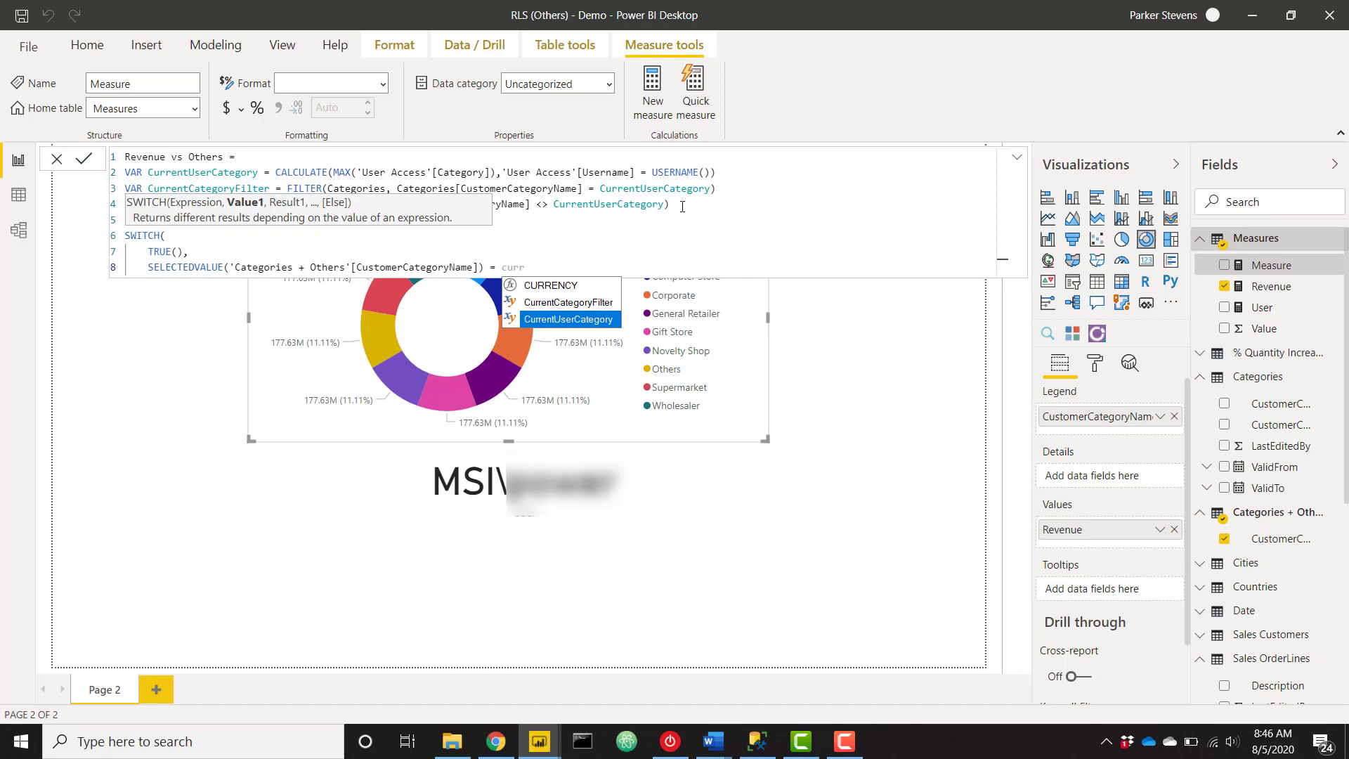
pyautogui.press('Tab')
pyautogui.write(',')
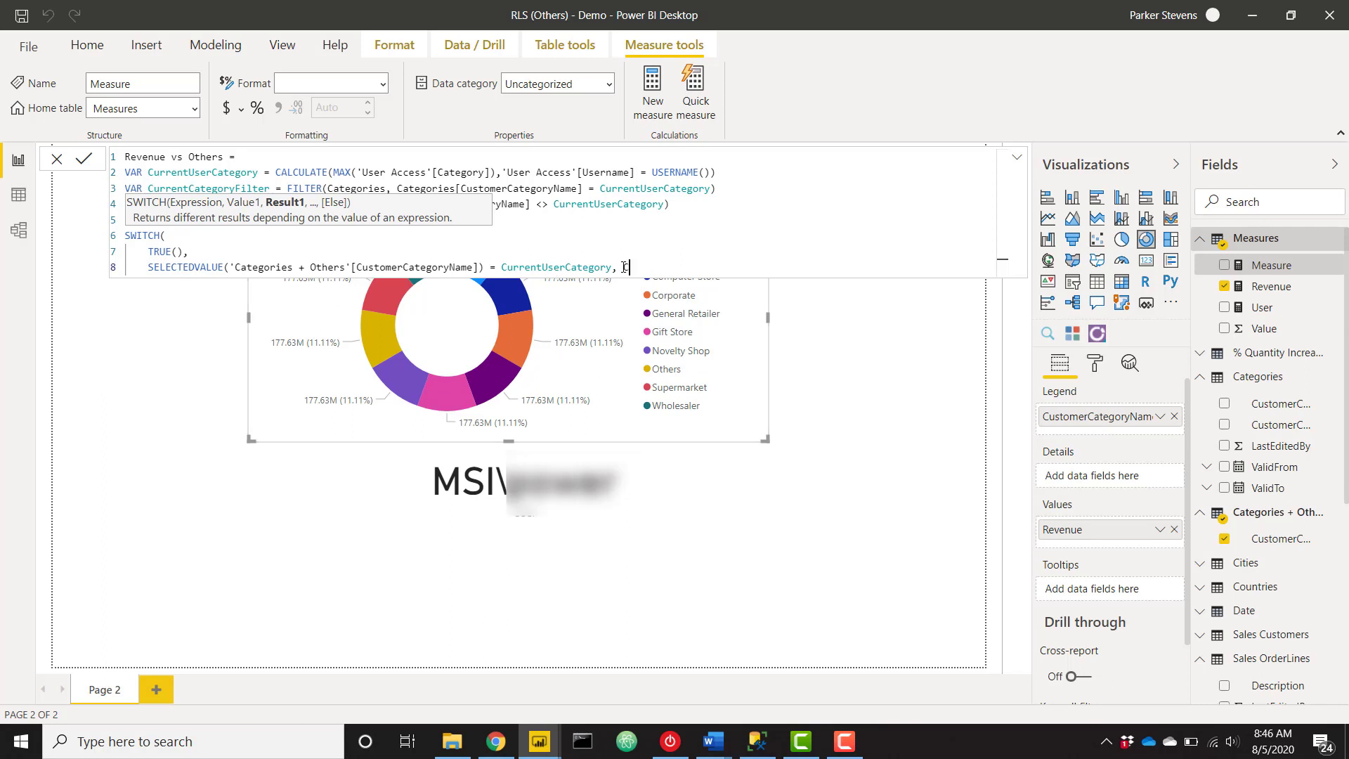
# Return CALCULATE([Revenue], CurrentCategoryFilter) for that condition.
pyautogui.write('ca')
pyautogui.press('Tab')
pyautogui.write('reve')
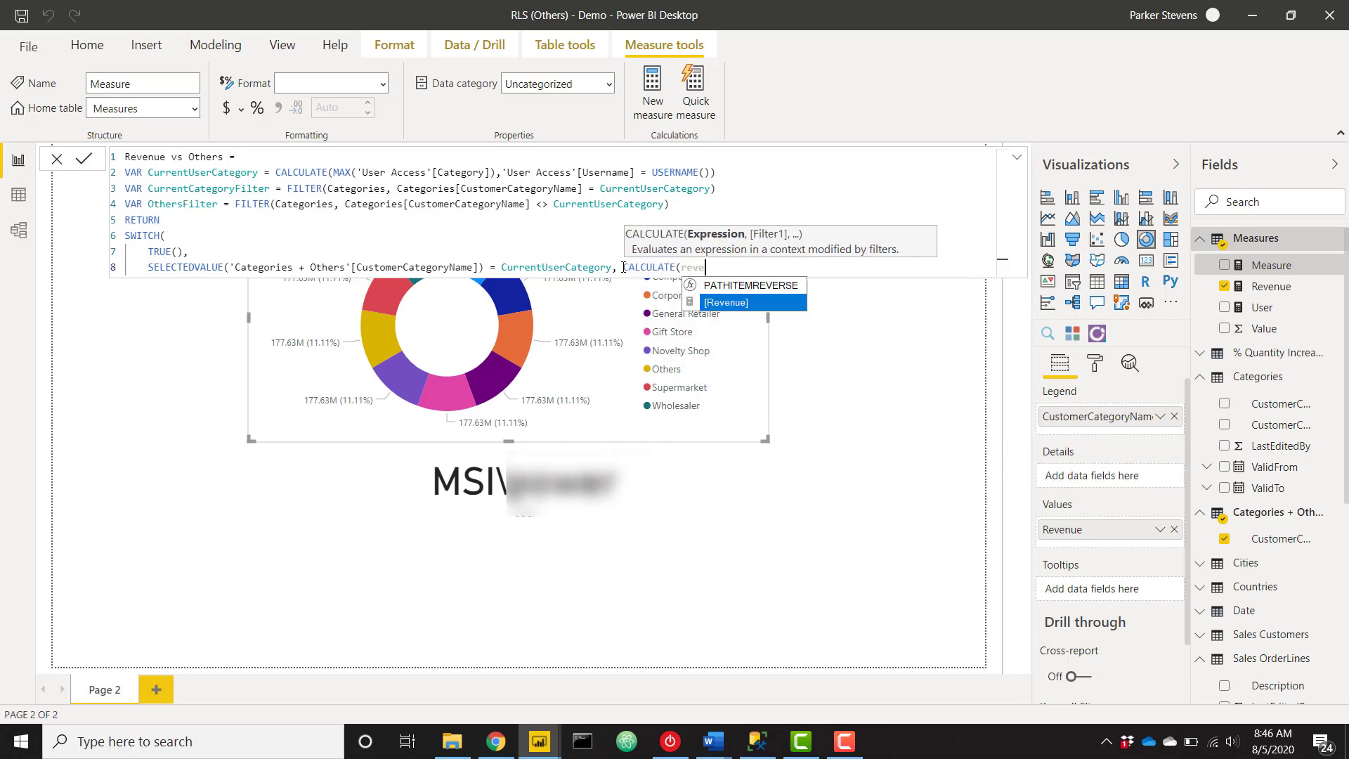
pyautogui.press('Tab')
pyautogui.write(', curr')
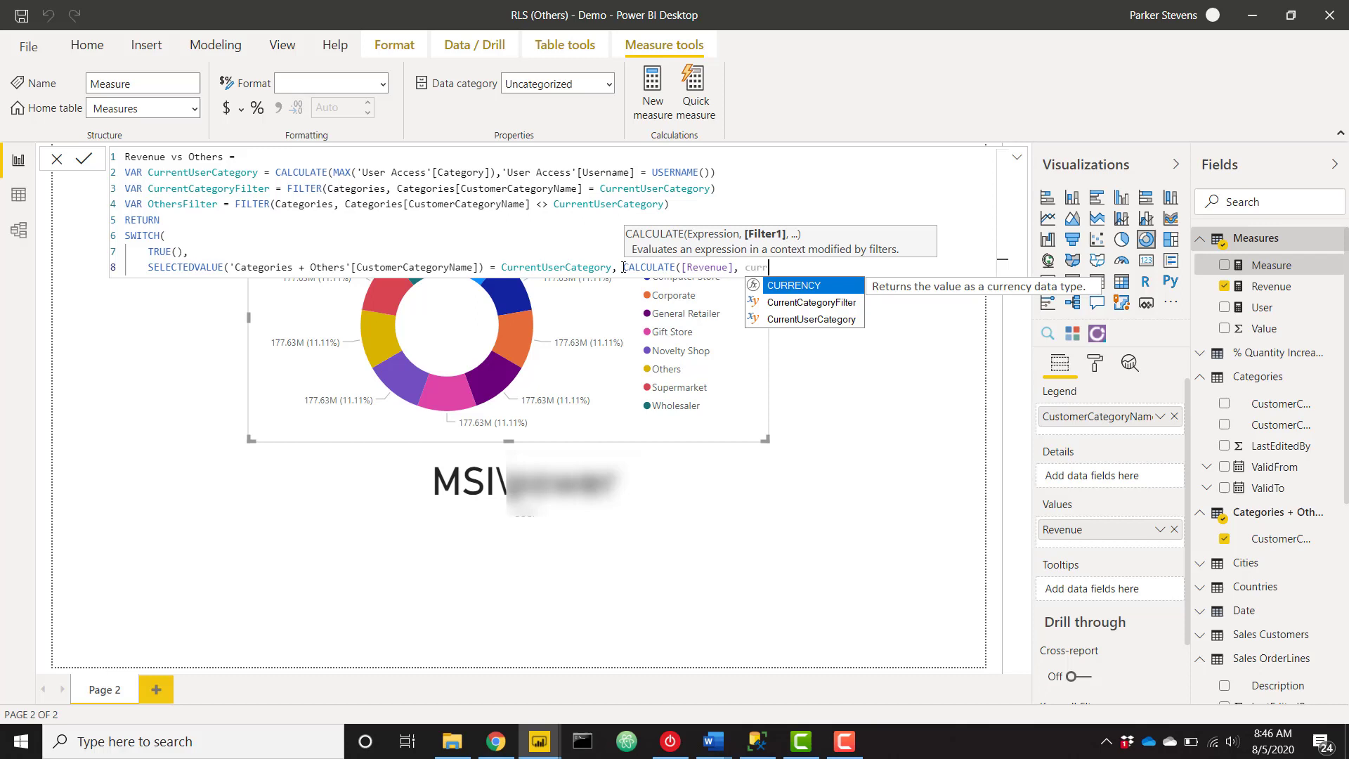
pyautogui.press('Down')
pyautogui.press('Tab')
pyautogui.write(')')
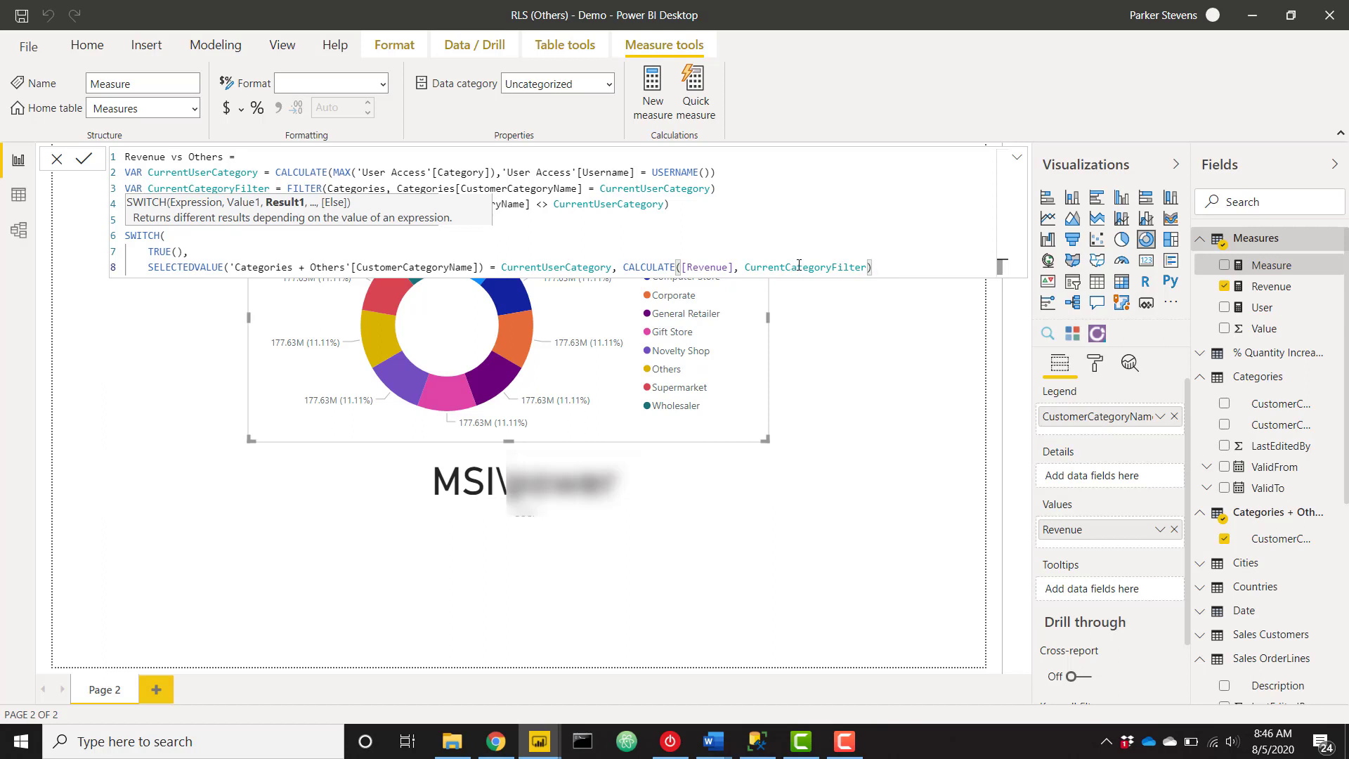
pyautogui.write(',')
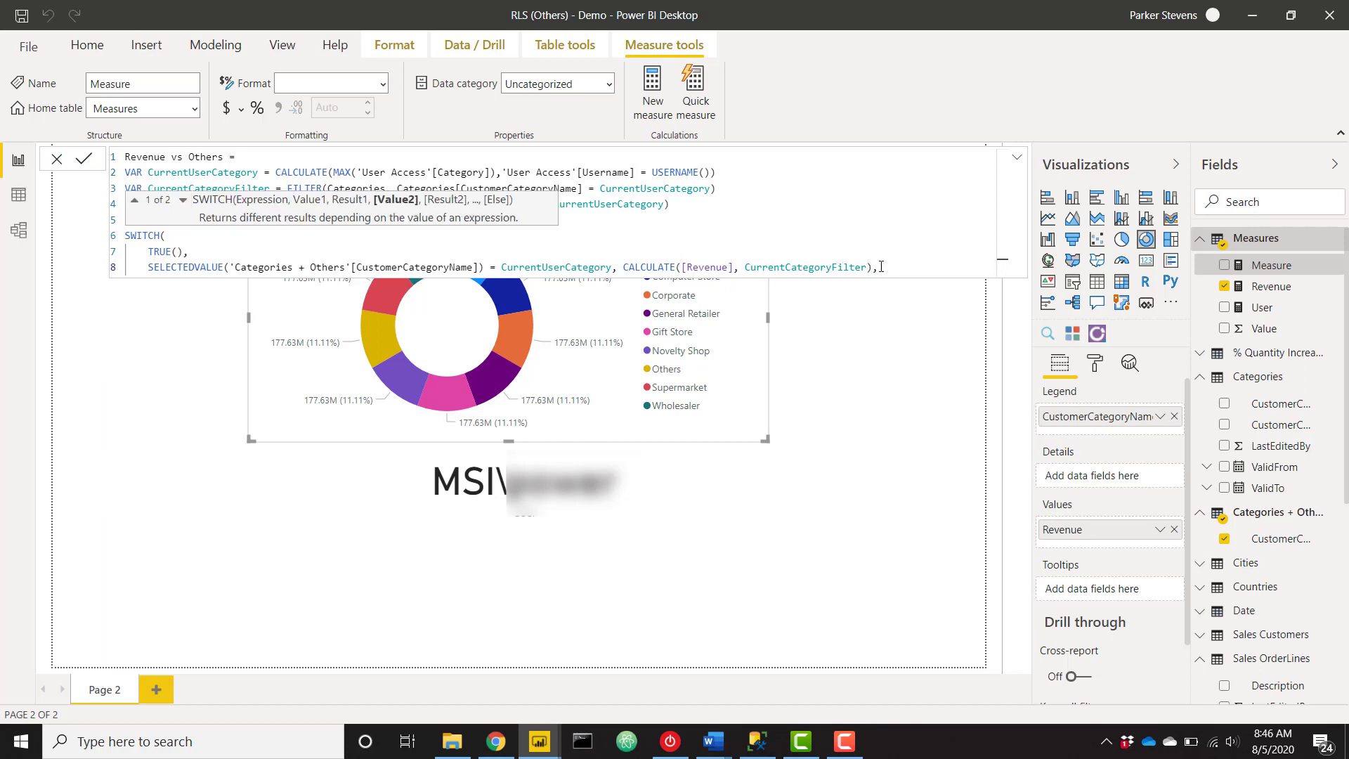
# Duplicate that line as a second branch for "Others" using OthersFilter.
pyautogui.moveTo(878, 267); pyautogui.dragTo(149, 268)
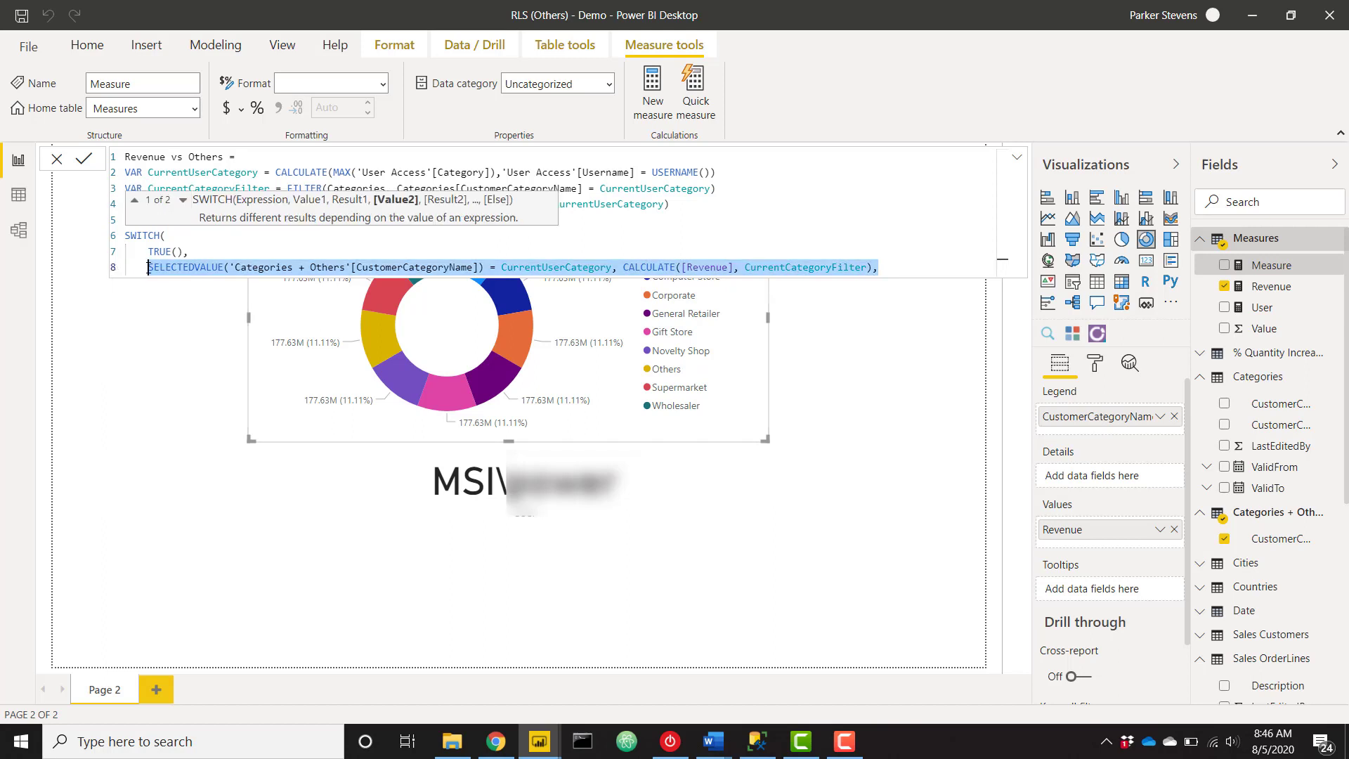
pyautogui.hotkey('ctrl', 'c')
pyautogui.click(882, 267)
pyautogui.press('Return')
pyautogui.hotkey('ctrl', 'v')
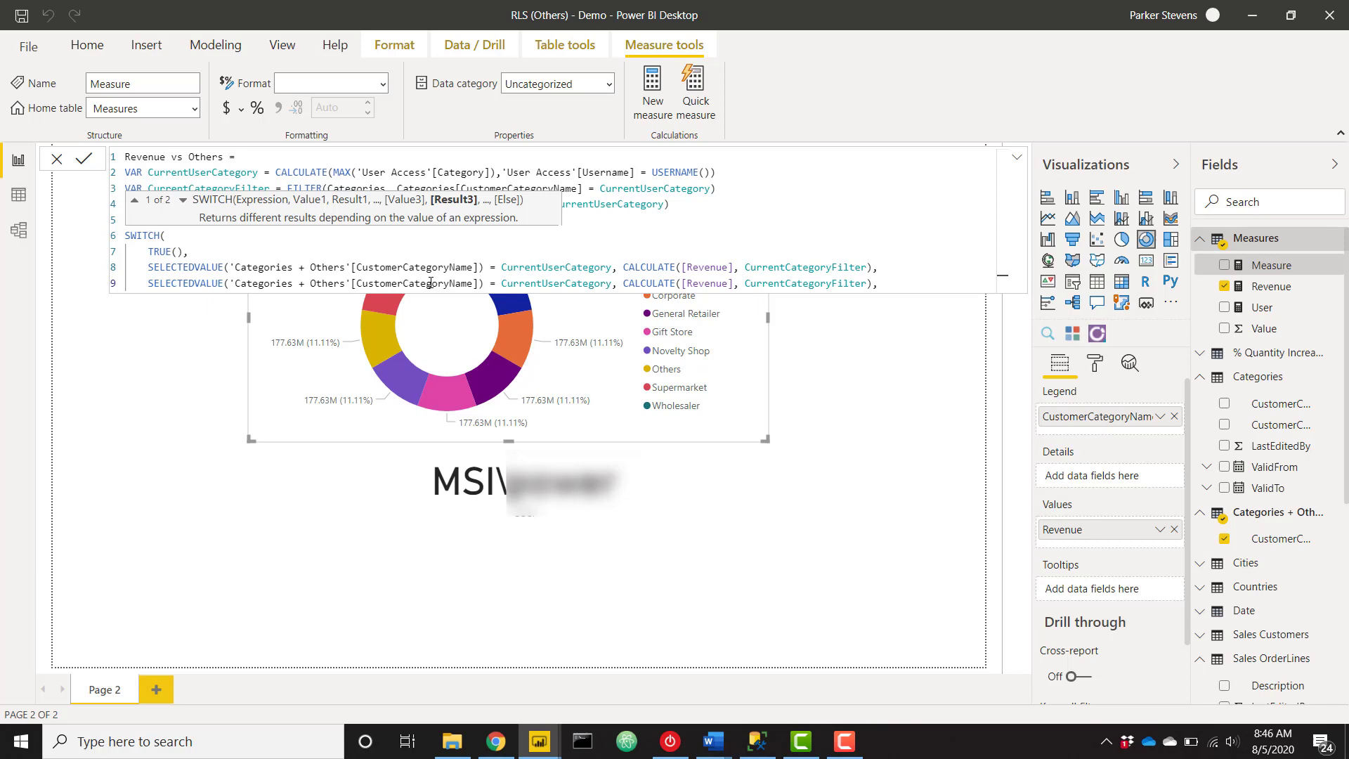
pyautogui.doubleClick(529, 283)
pyautogui.write('"Ot')
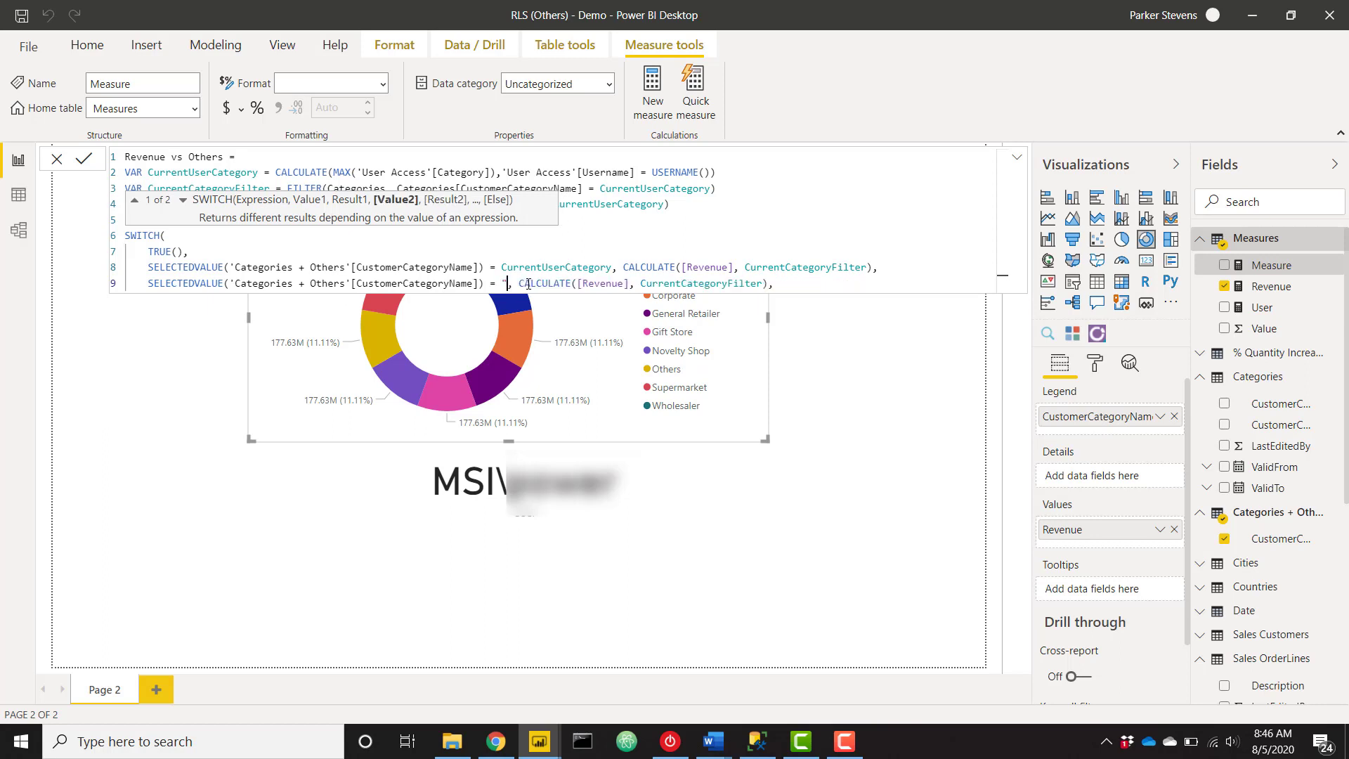
pyautogui.write('hers"')
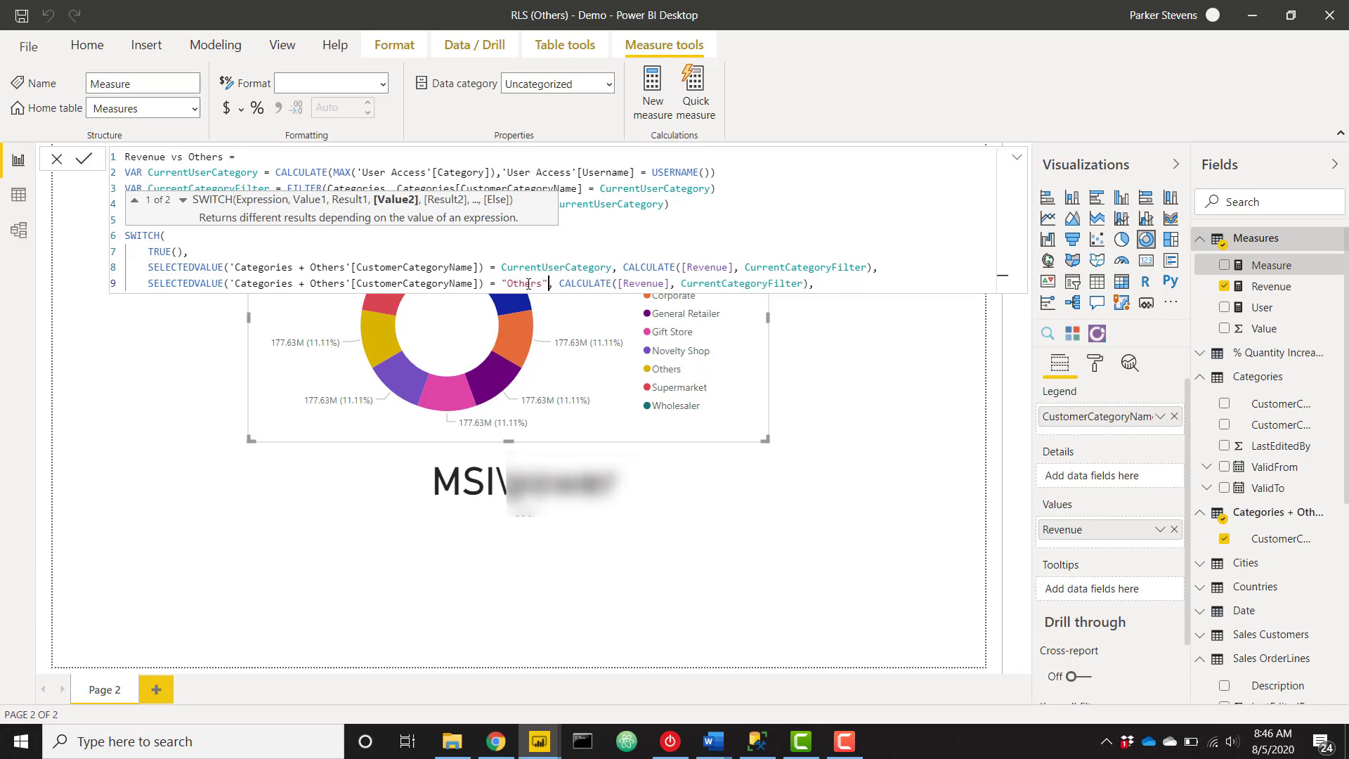
pyautogui.doubleClick(729, 283)
pyautogui.write('Oth')
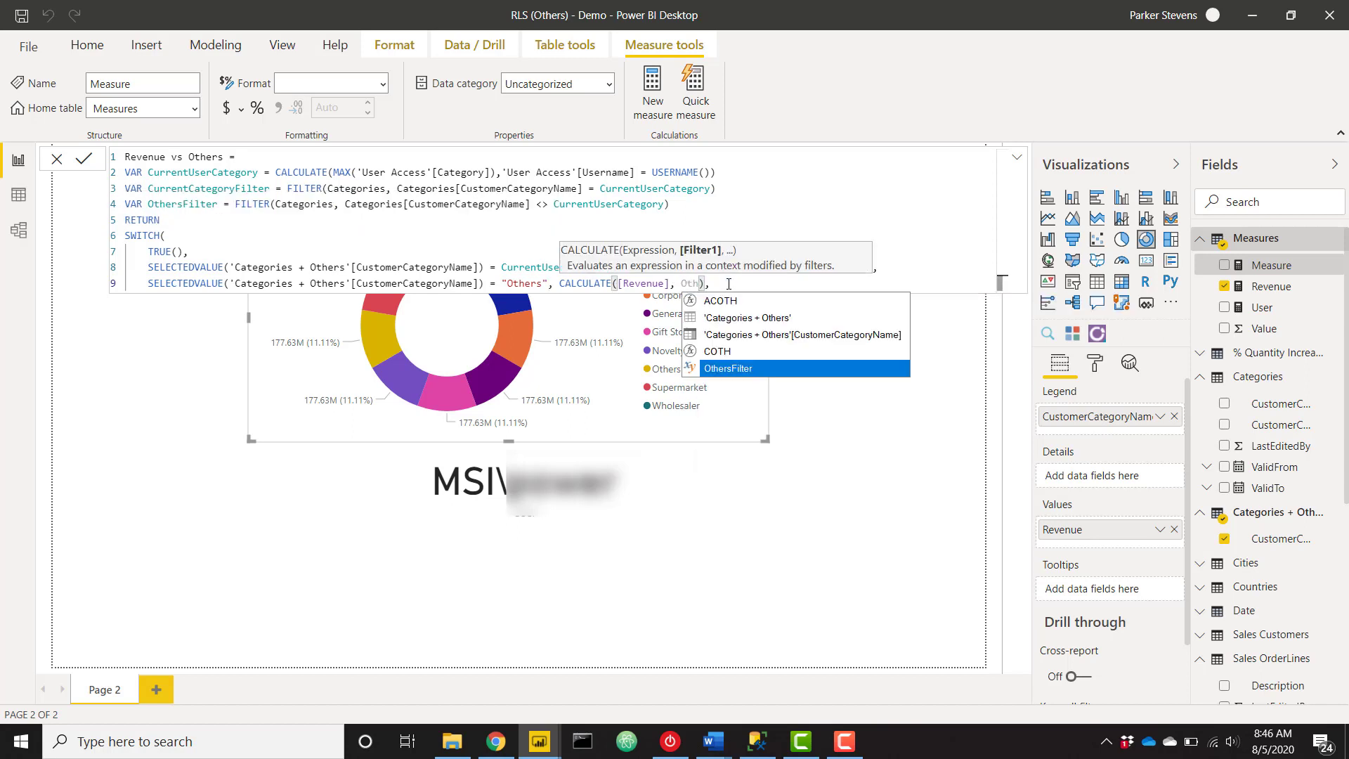
pyautogui.press('Tab')
# Add BLANK() as the SWITCH fallback and close the parenthesis.
pyautogui.press('Return')
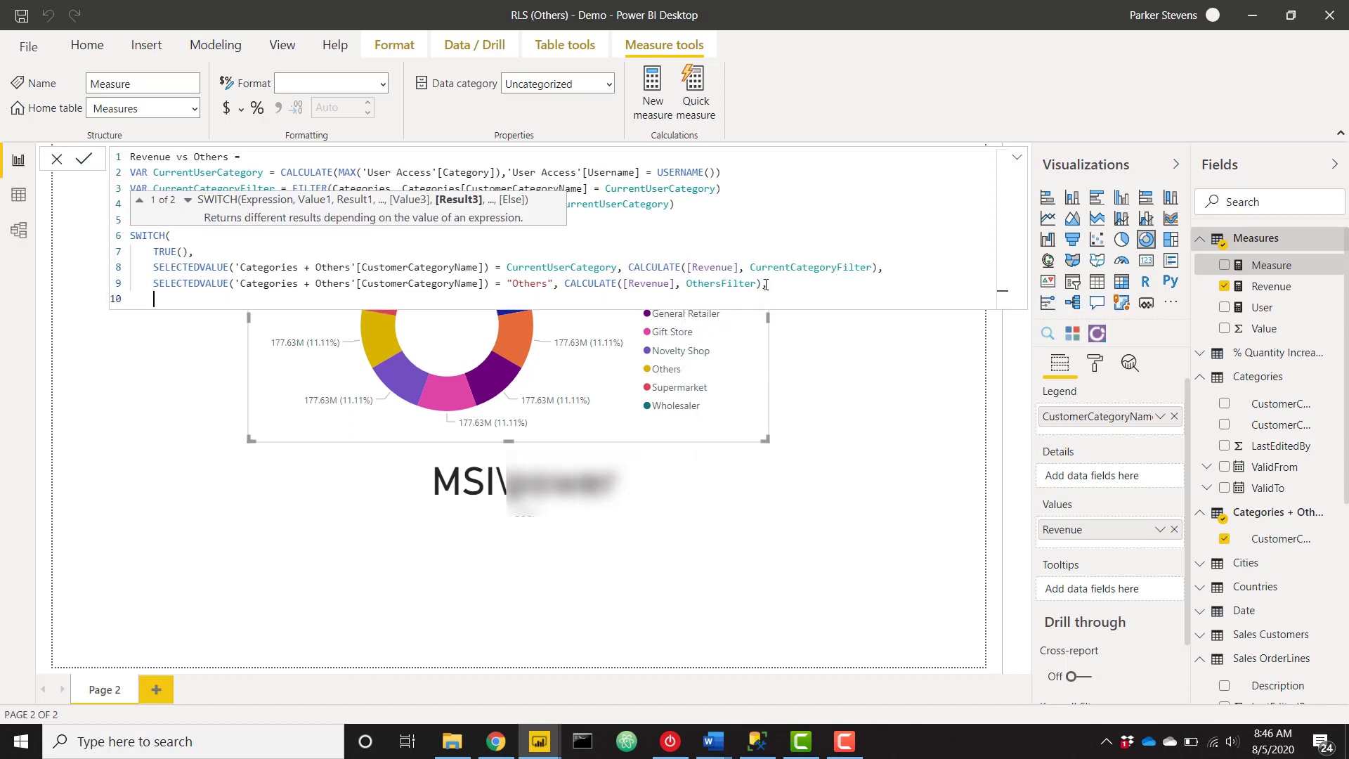
pyautogui.write('BL')
pyautogui.press('Tab')
pyautogui.press('Return')
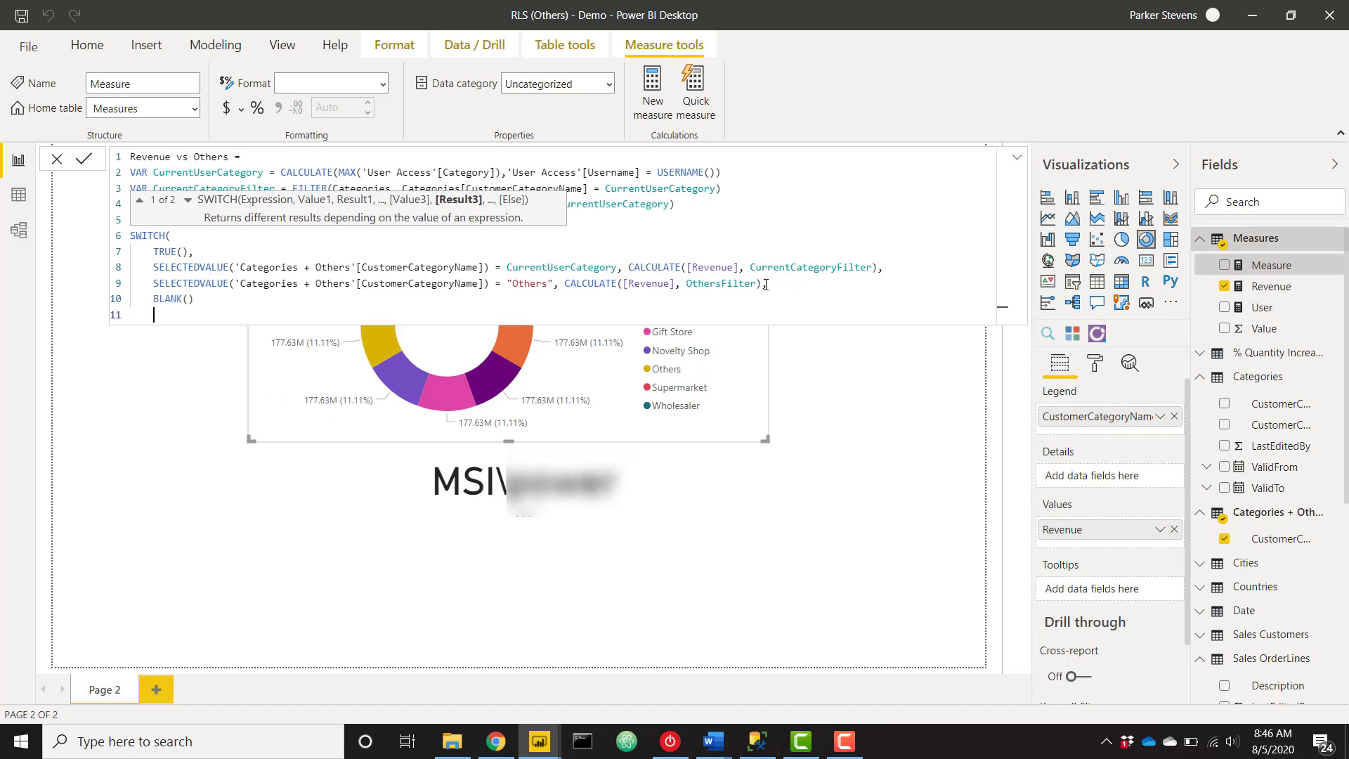
pyautogui.write(')')
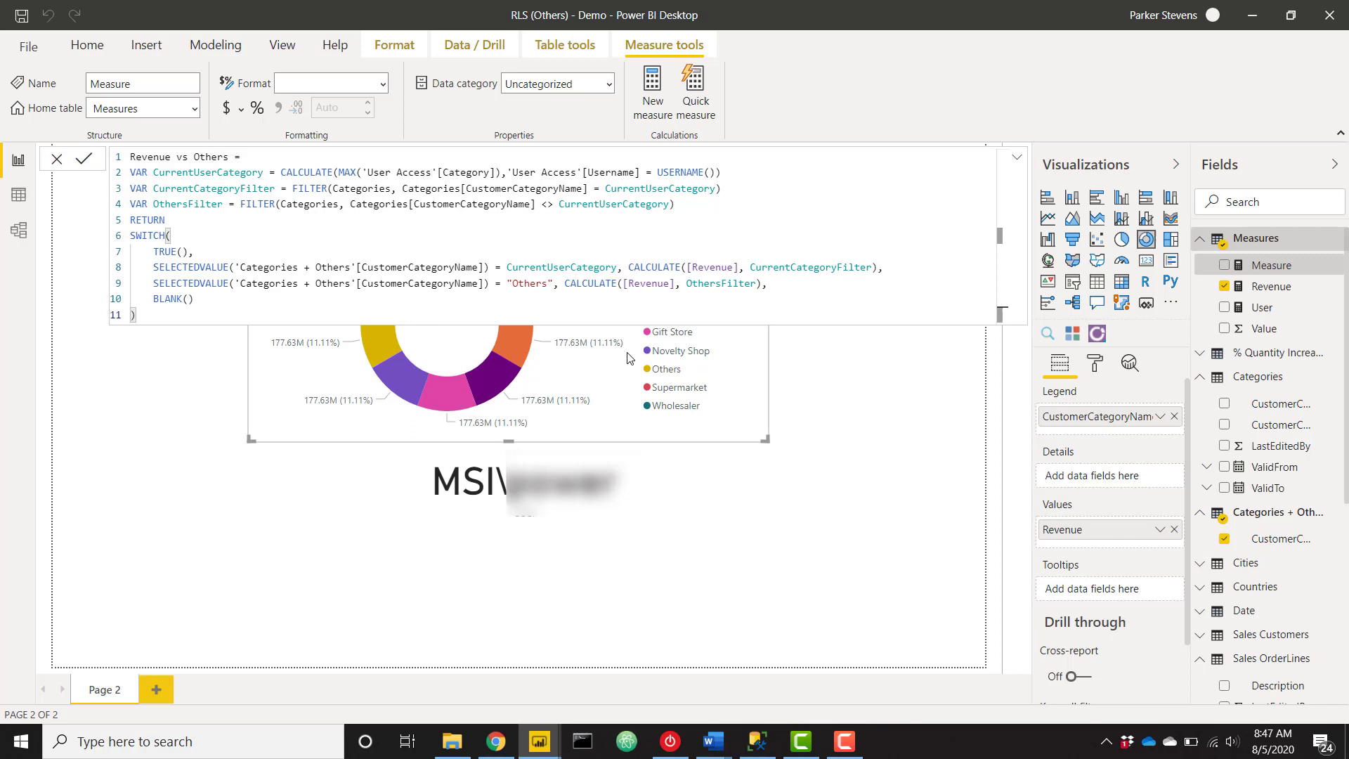
# Commit the Revenue vs Others measure and collapse the formula editor.
pyautogui.click(1017, 158)
pyautogui.click(1018, 158)
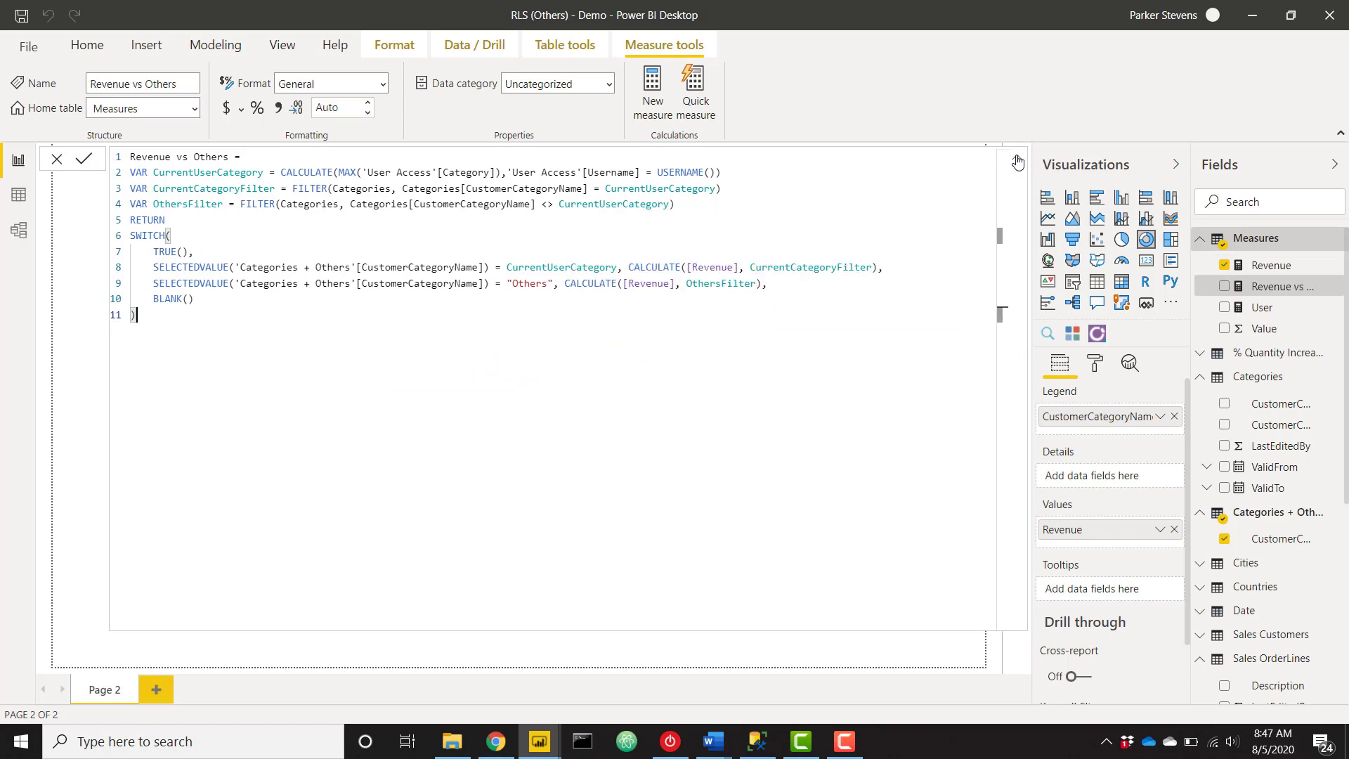
pyautogui.click(1018, 159)
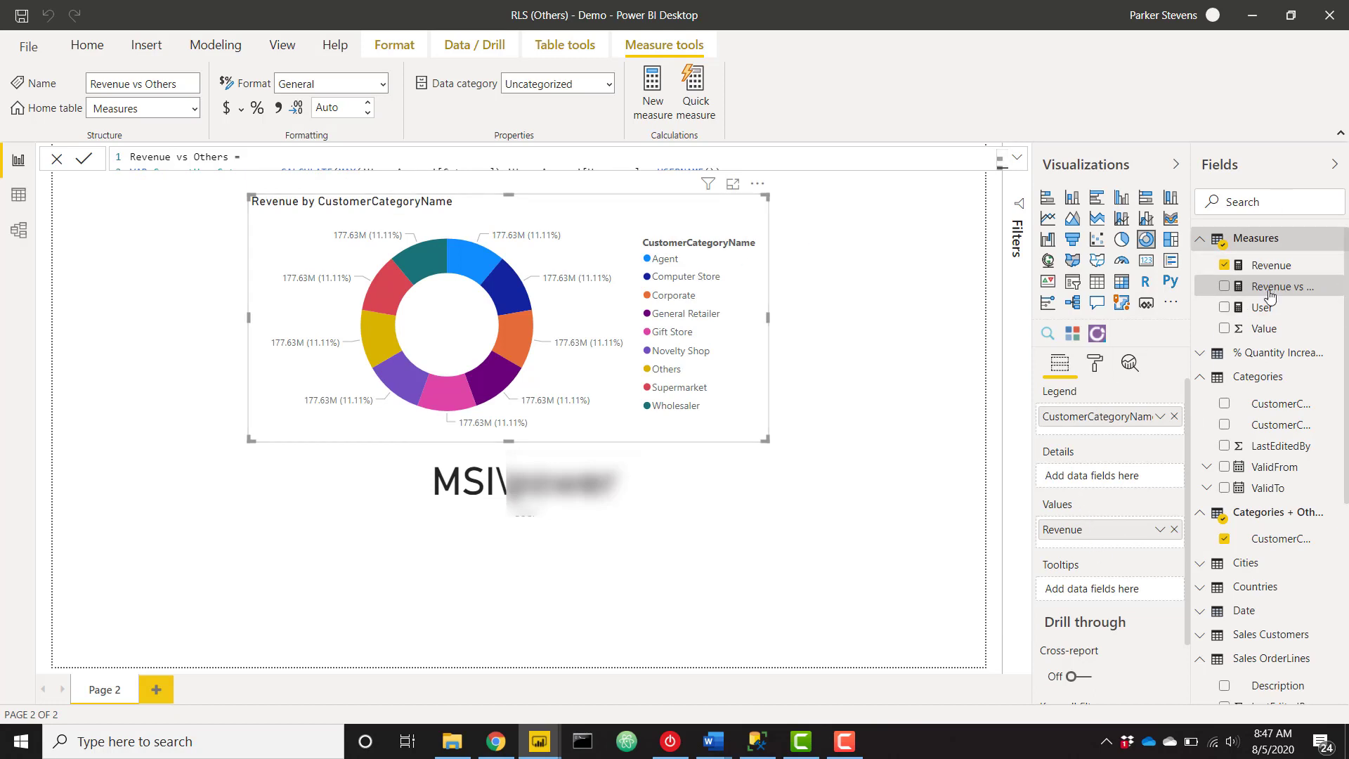
# Replace Revenue with Revenue vs Others in the donut's Values and save the report.
pyautogui.moveTo(1286, 284); pyautogui.dragTo(1115, 530)
pyautogui.click(1173, 530)
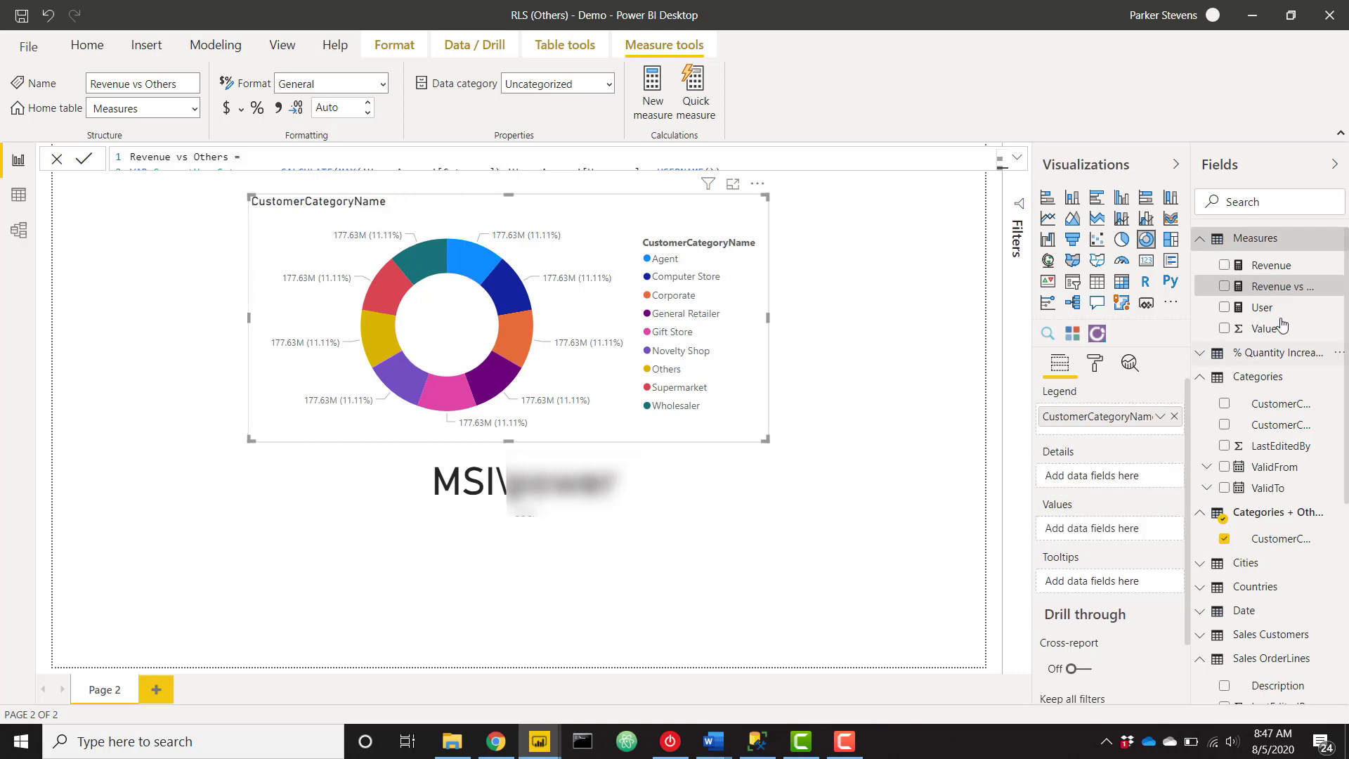
pyautogui.moveTo(1286, 286); pyautogui.dragTo(1130, 531)
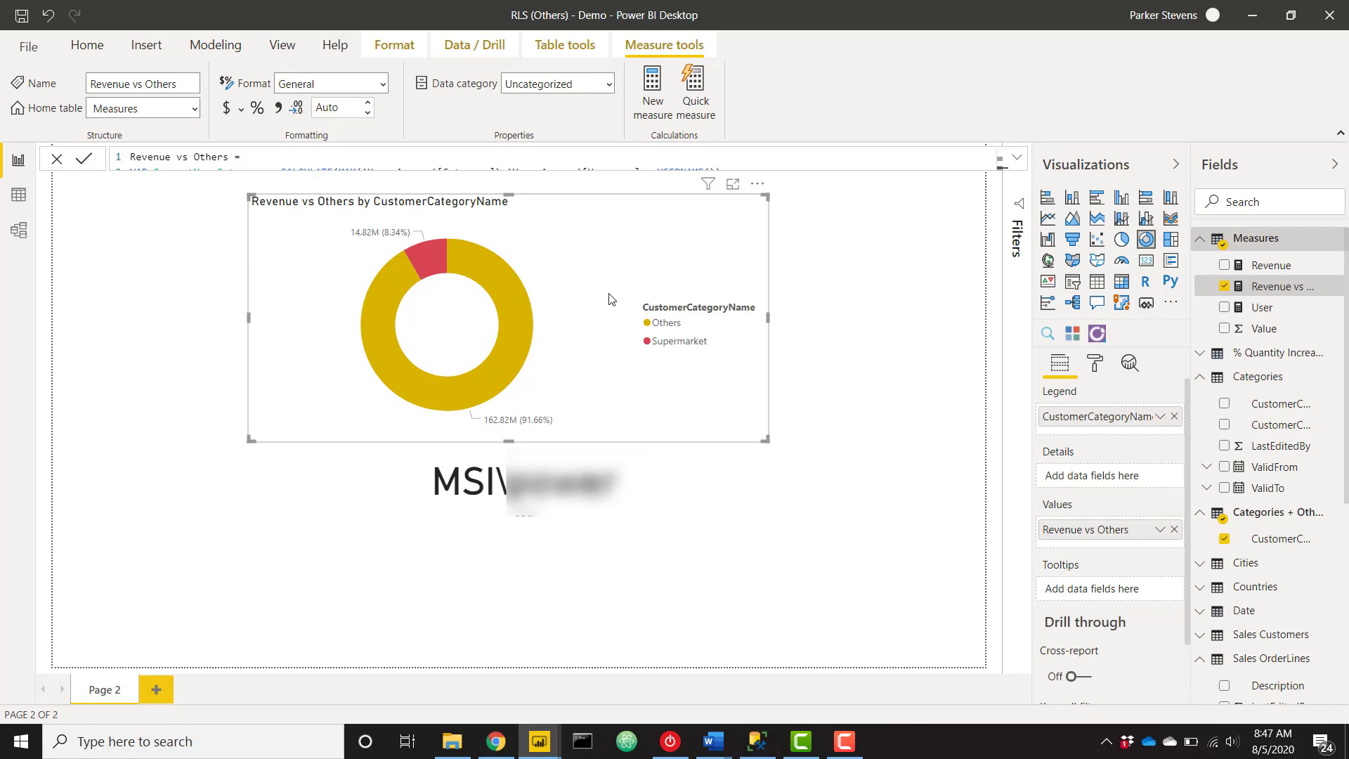
pyautogui.click(22, 17)
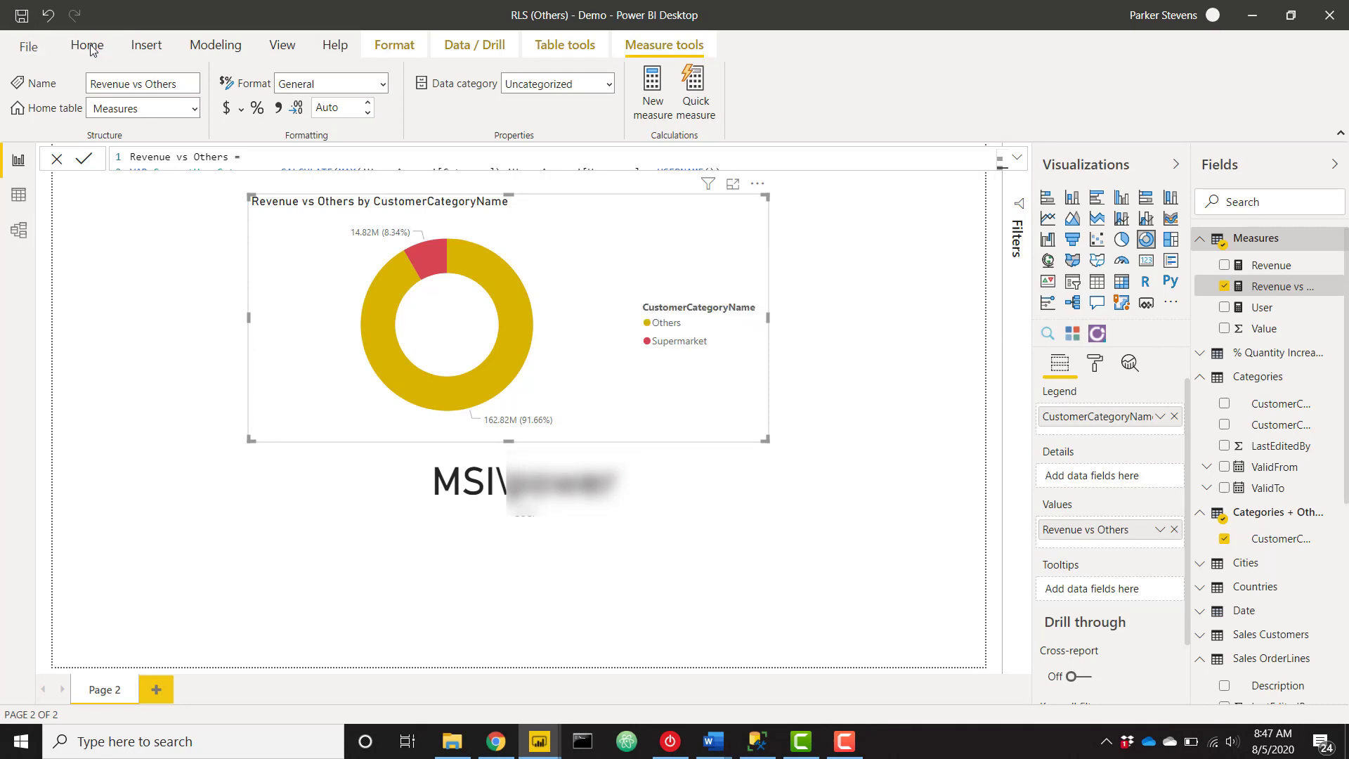
# Publish the report to the YouTube workspace, then switch to the browser.
pyautogui.click(87, 46)
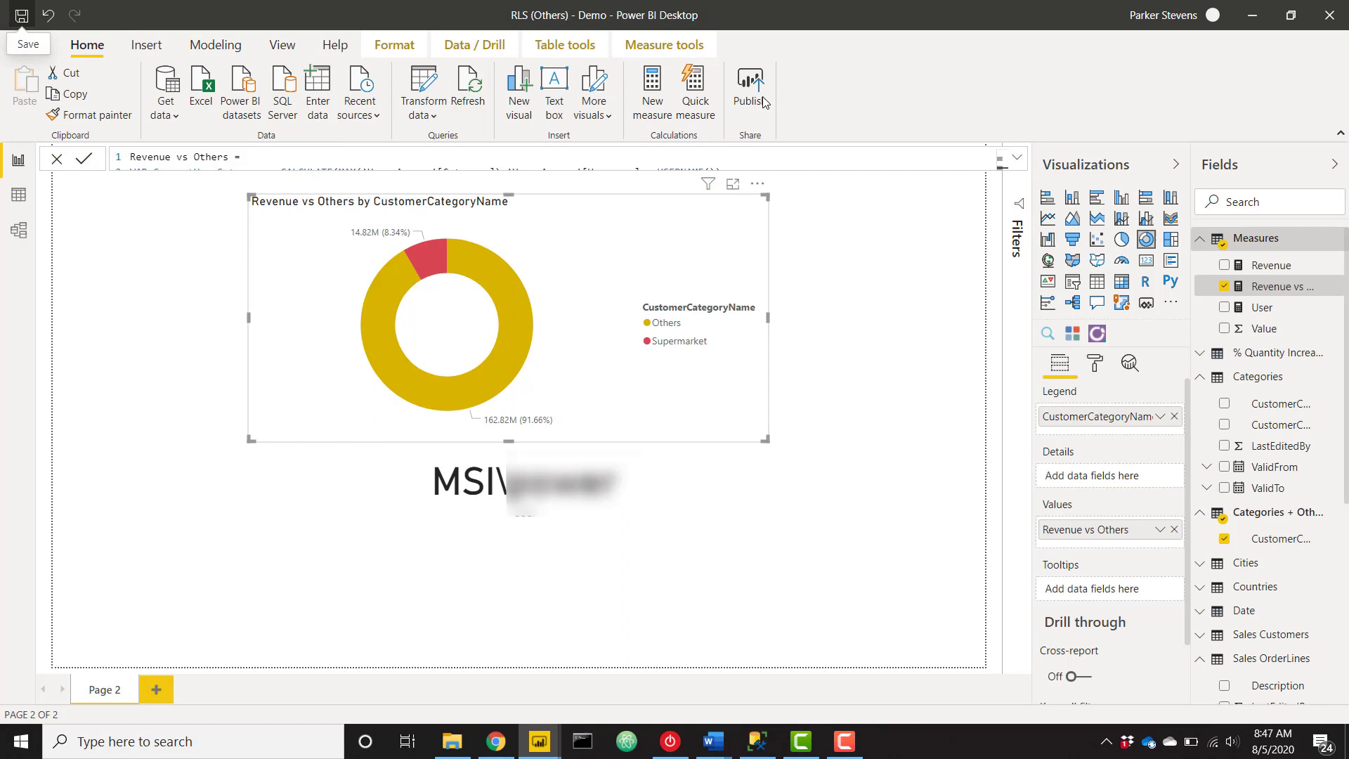
pyautogui.click(764, 102)
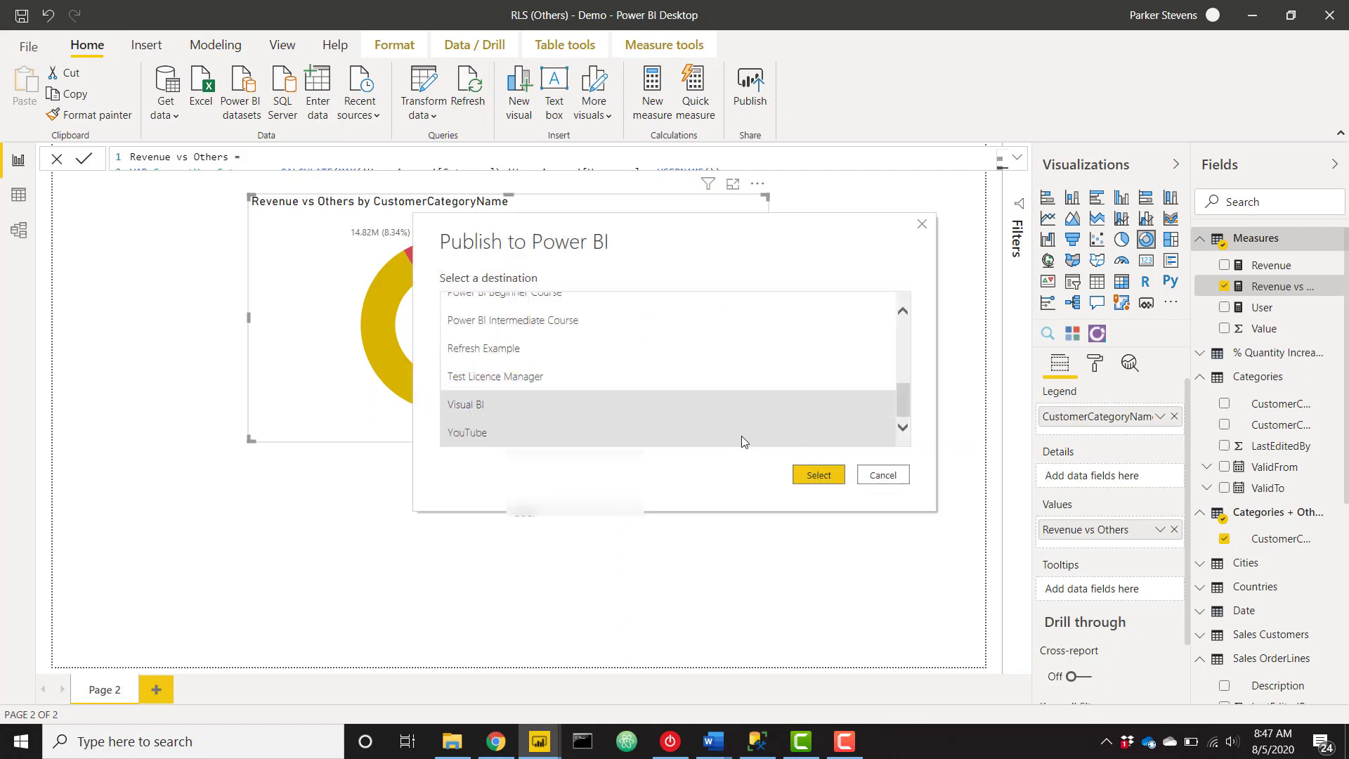
pyautogui.click(794, 477)
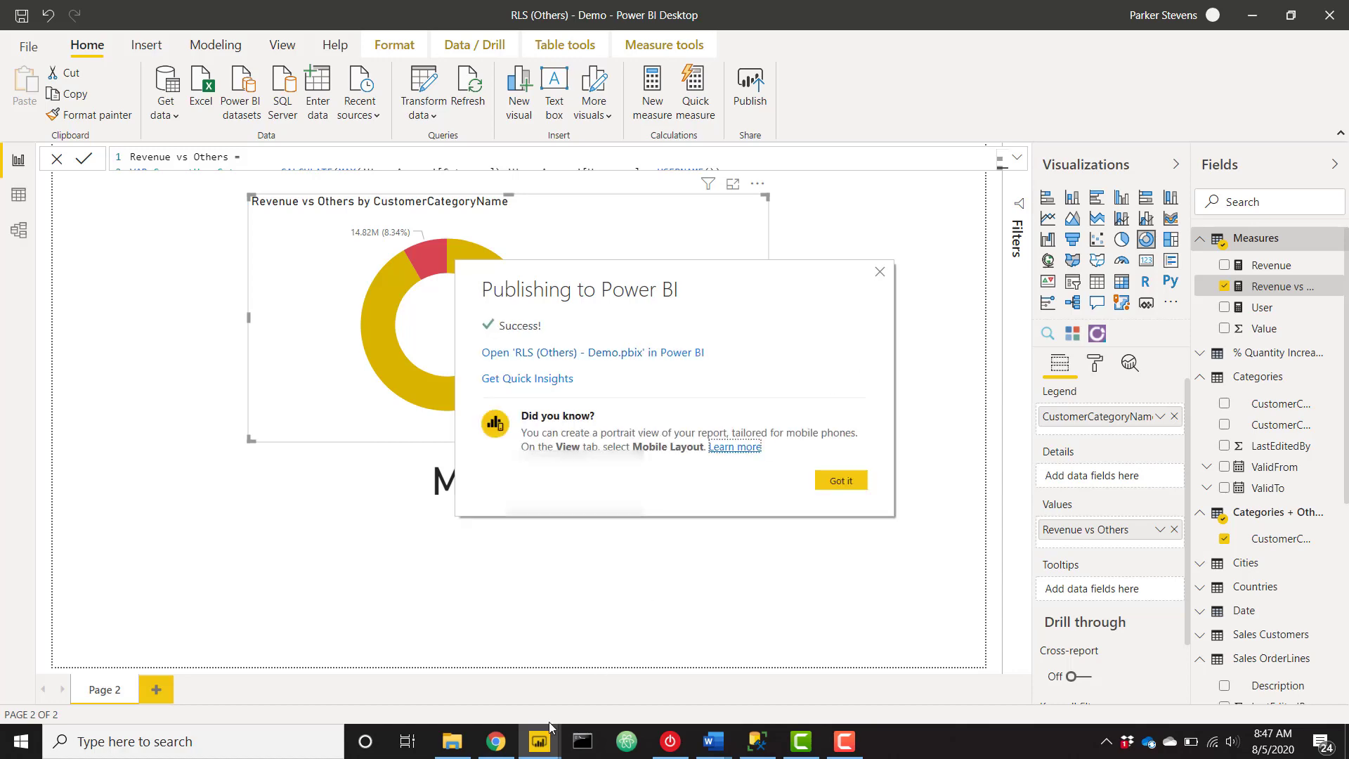
pyautogui.click(497, 741)
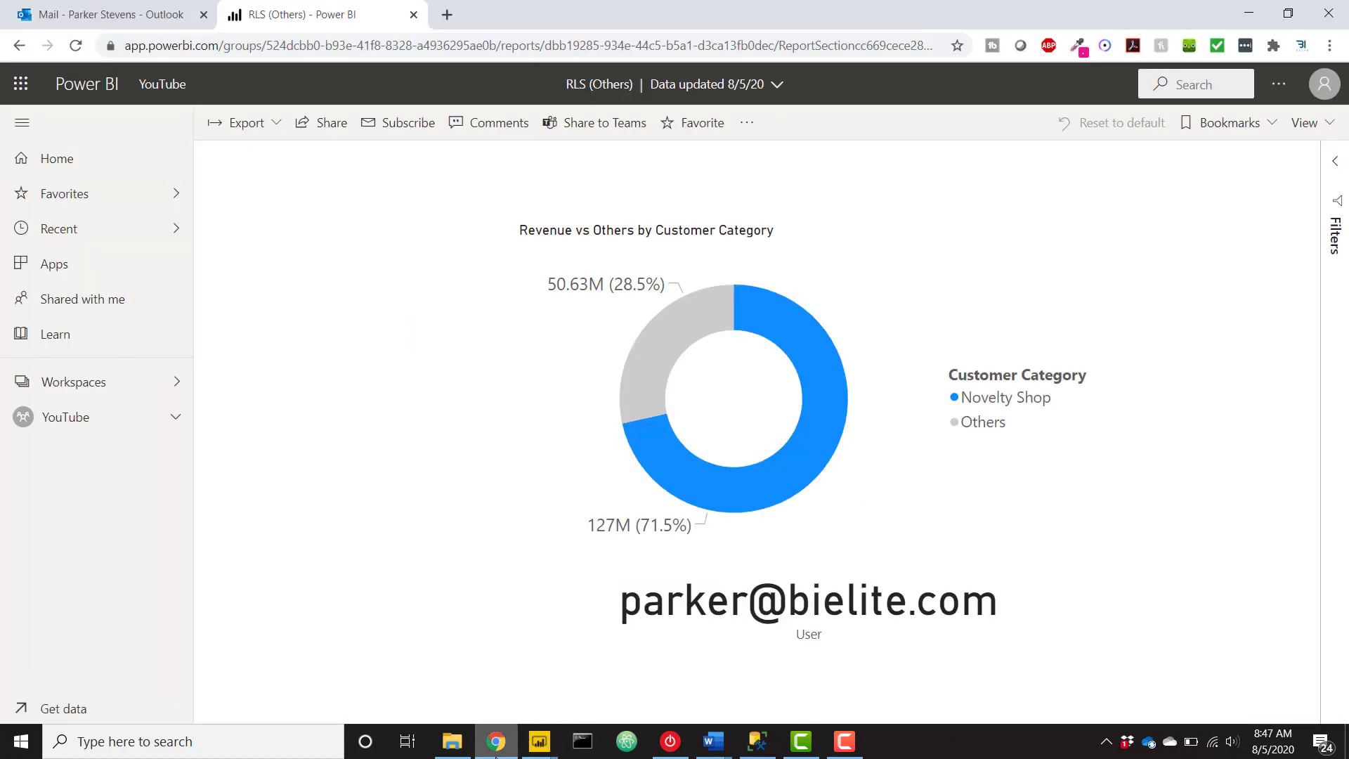
# Find the RLS (Others) - Demo report in the YouTube workspace, then return to Desktop.
pyautogui.click(72, 421)
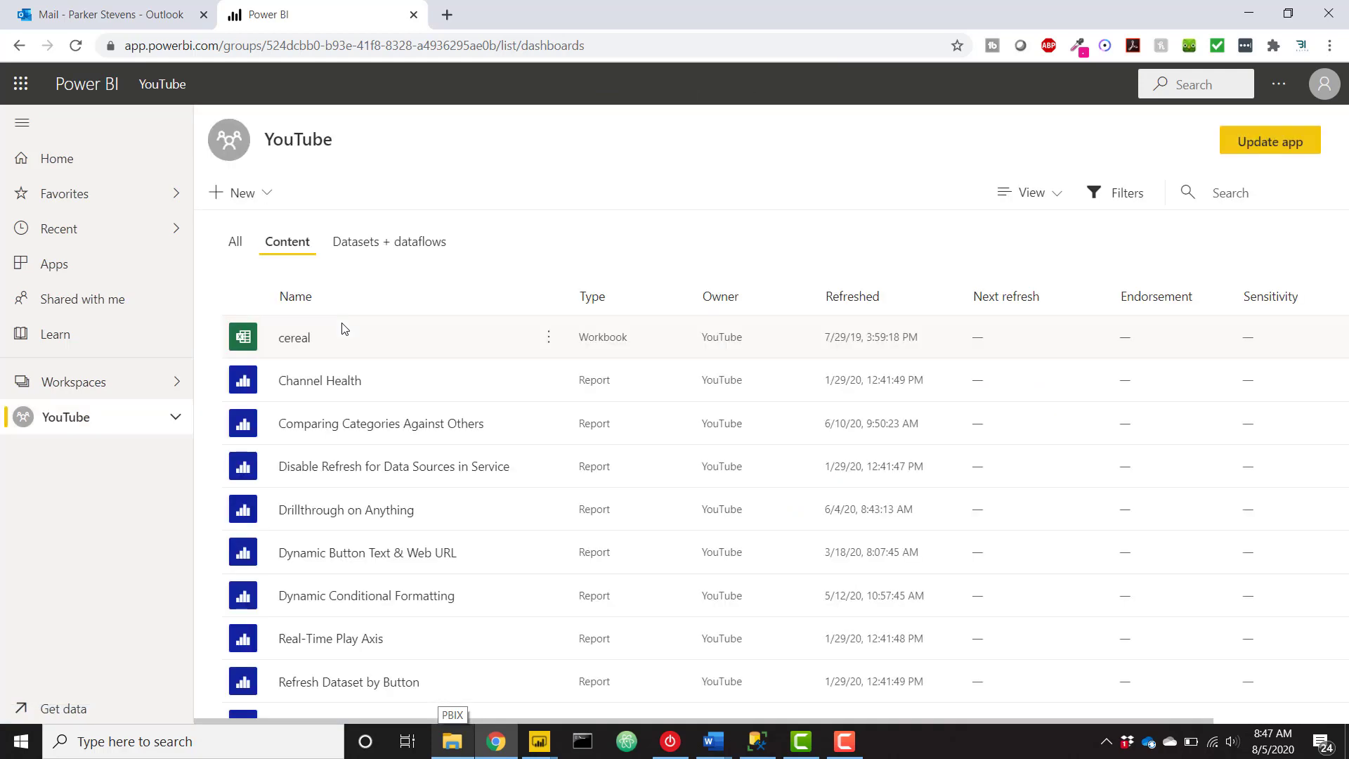
pyautogui.scroll(-3, 392, 435)
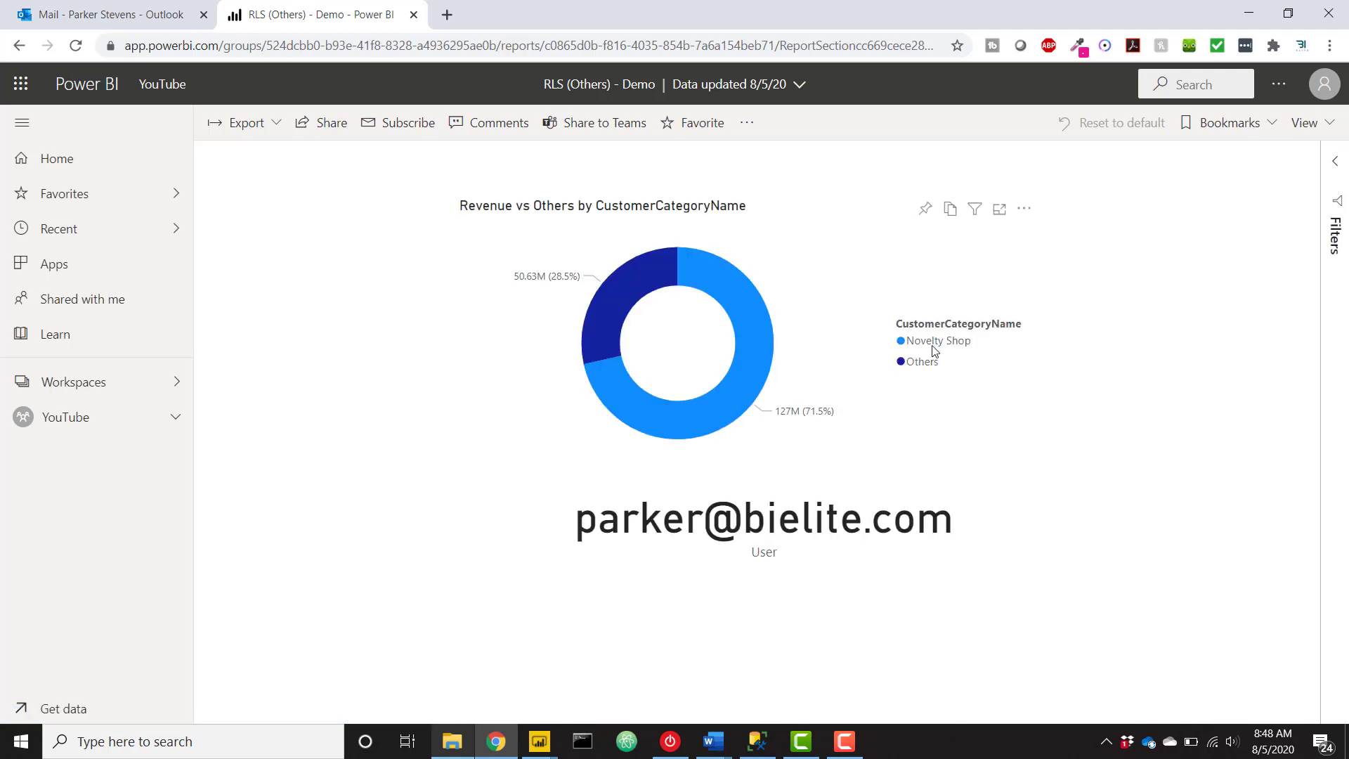
pyautogui.click(539, 742)
# Dismiss the publish message and set the Others data colour to light grey.
pyautogui.click(464, 701)
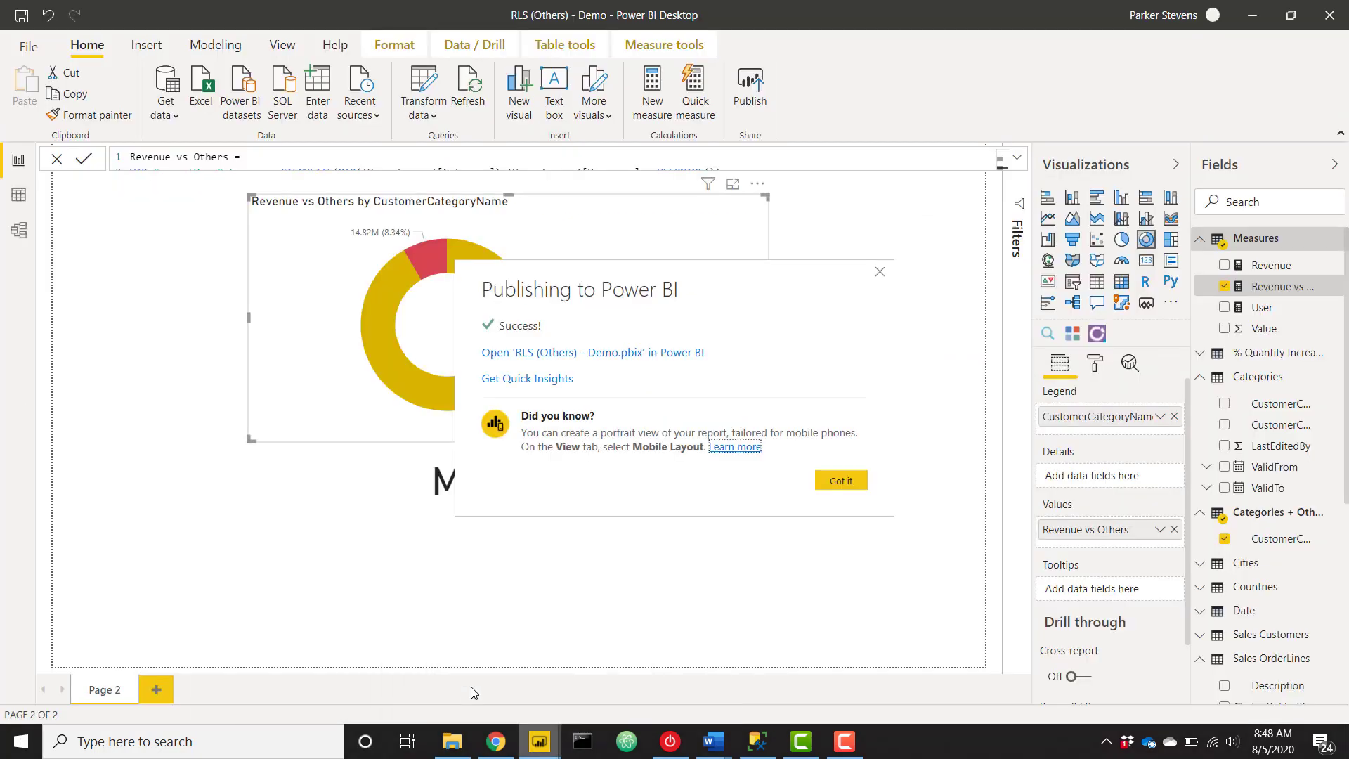
pyautogui.click(841, 480)
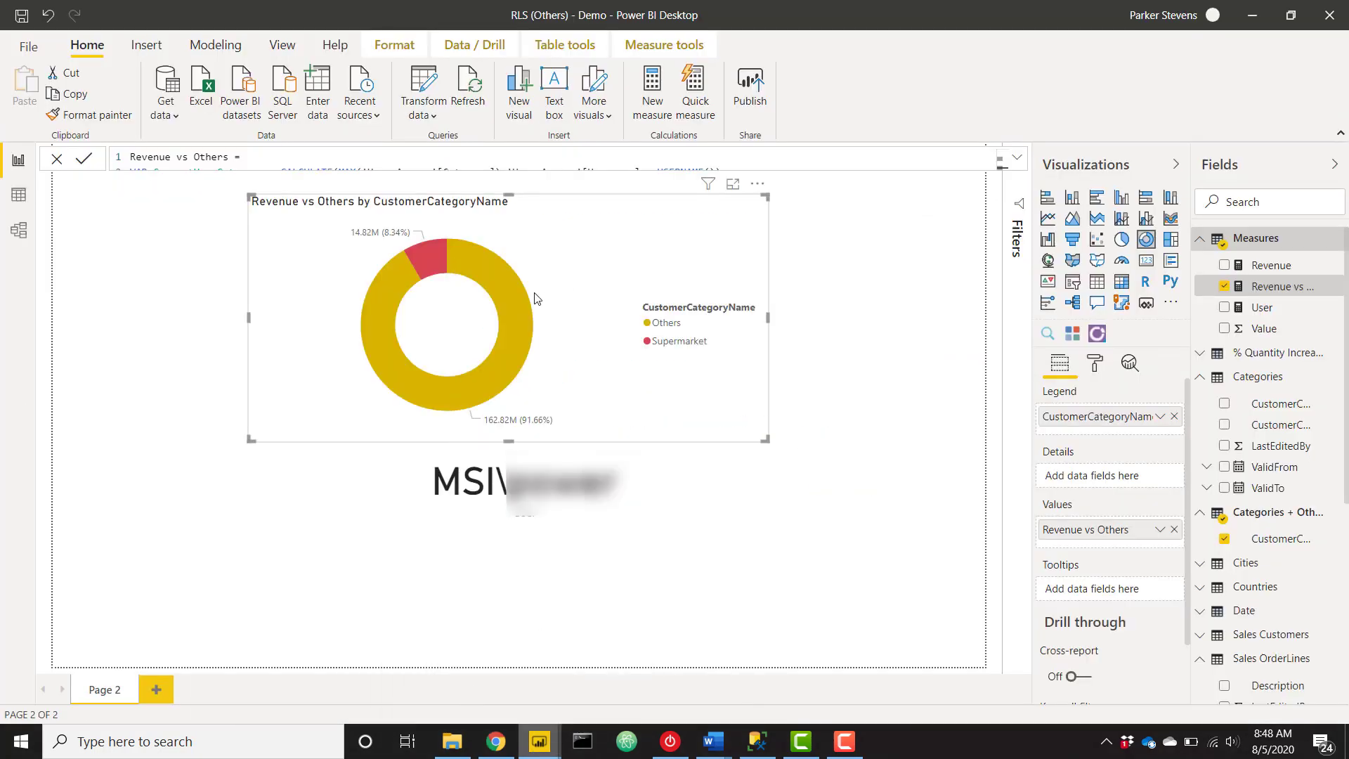
pyautogui.click(1095, 365)
pyautogui.click(1089, 462)
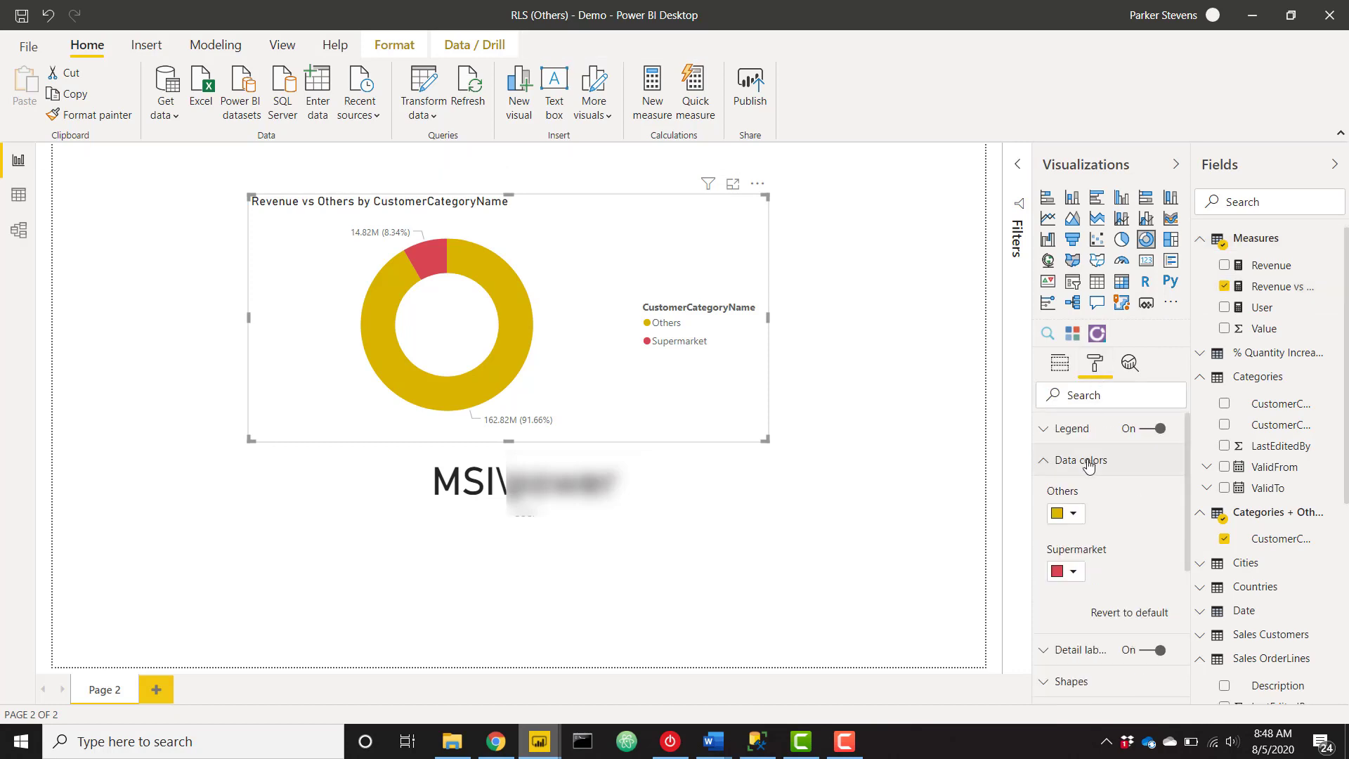
pyautogui.click(1073, 515)
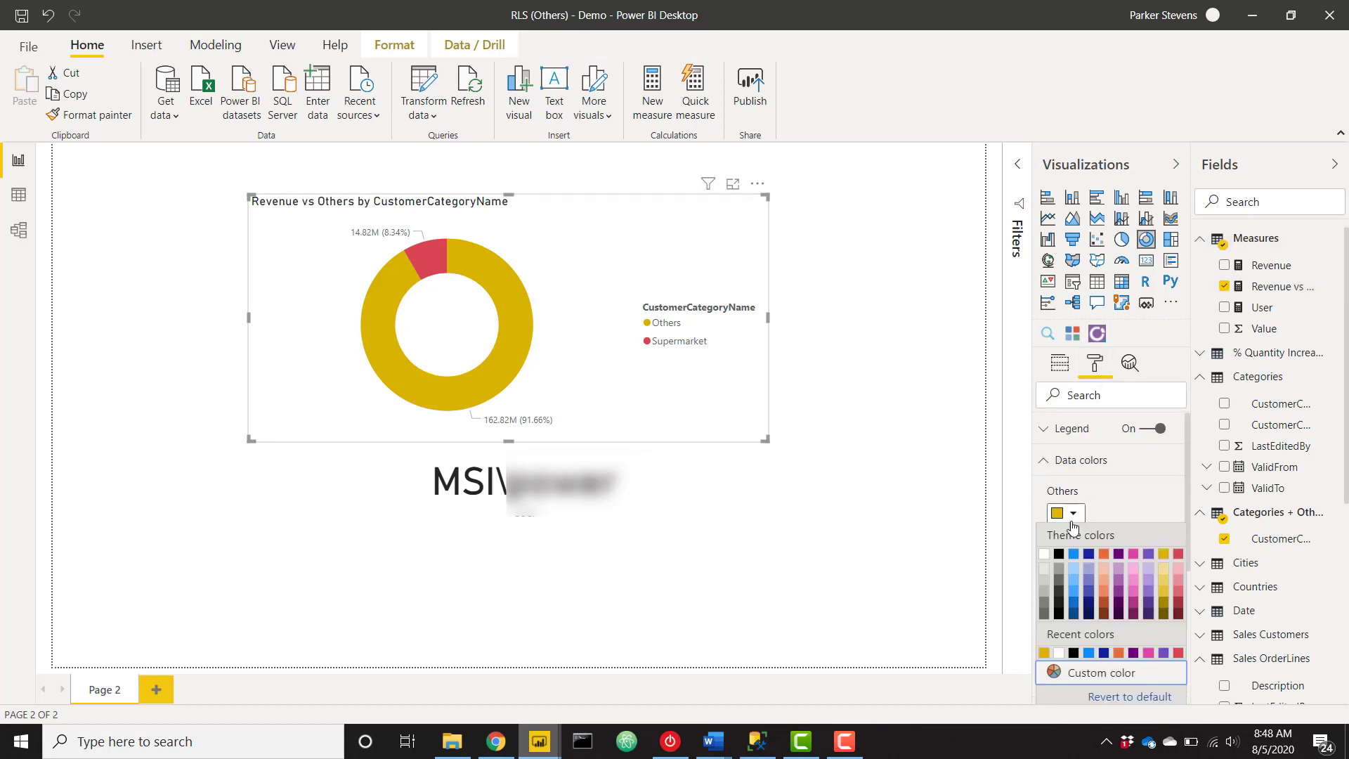
pyautogui.click(1047, 581)
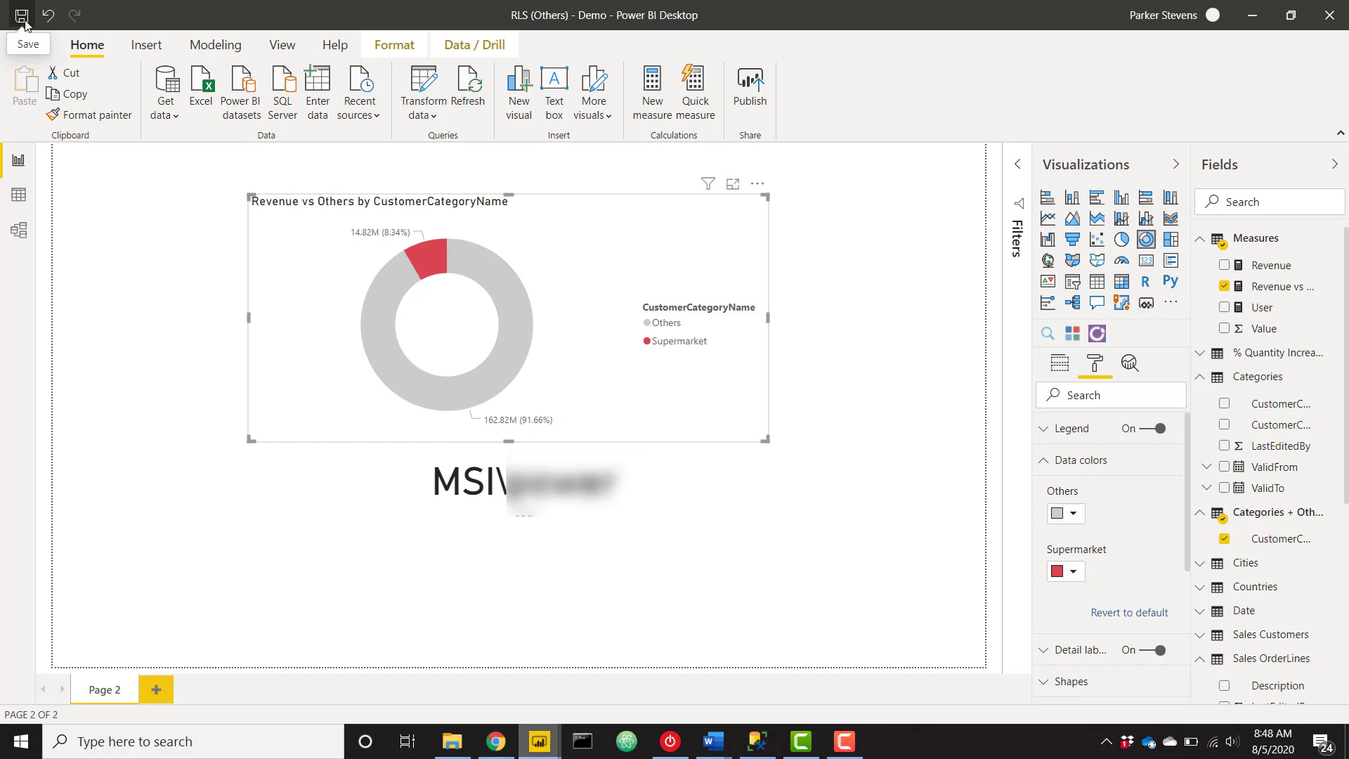
# Republish to the YouTube workspace, replacing the existing dataset, and switch to the browser.
pyautogui.click(758, 97)
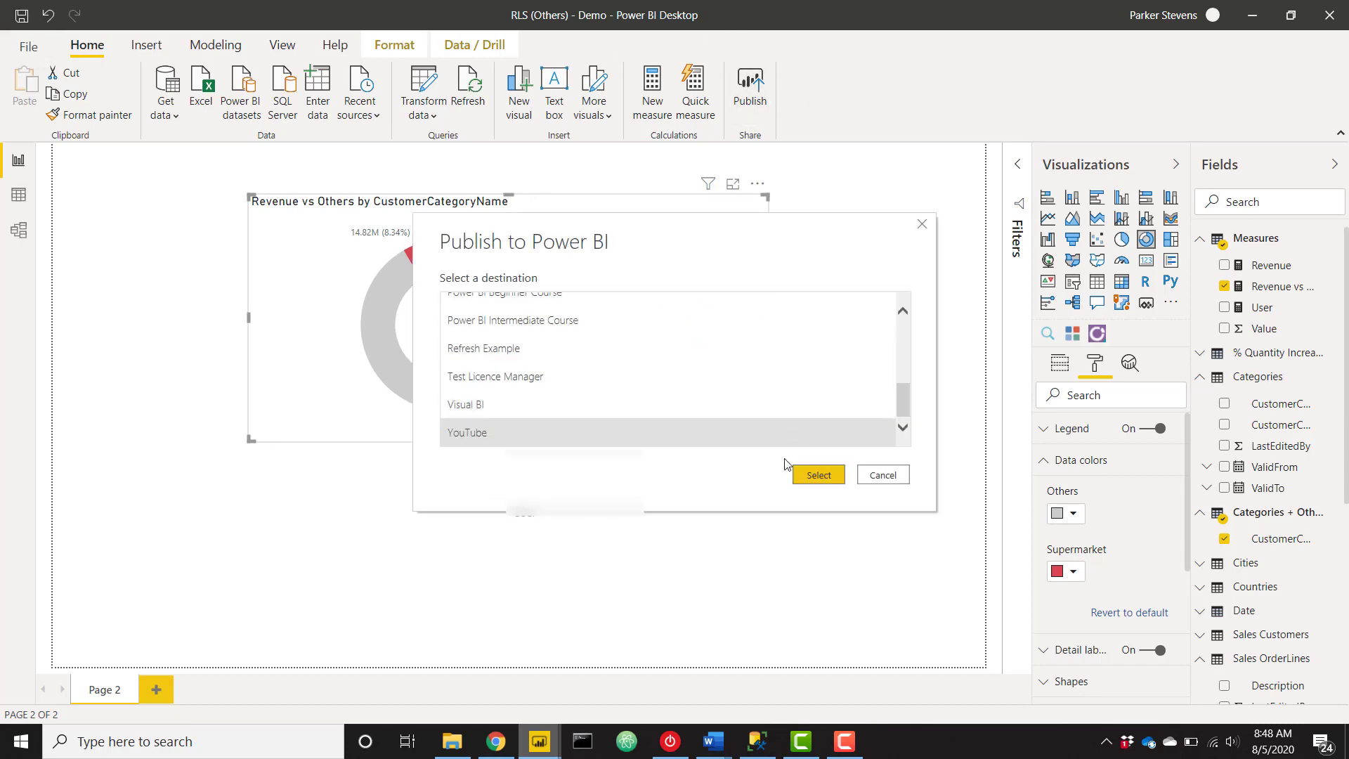
pyautogui.click(835, 477)
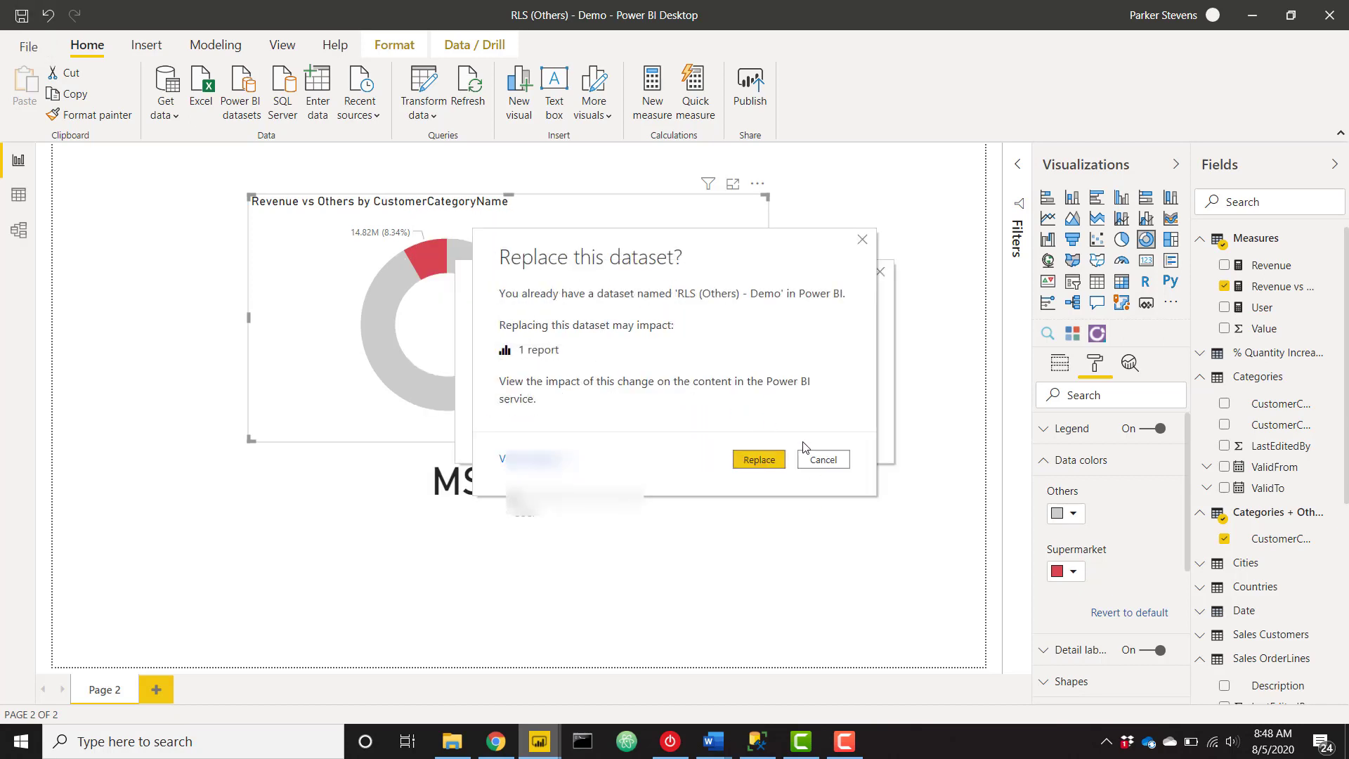
pyautogui.click(776, 461)
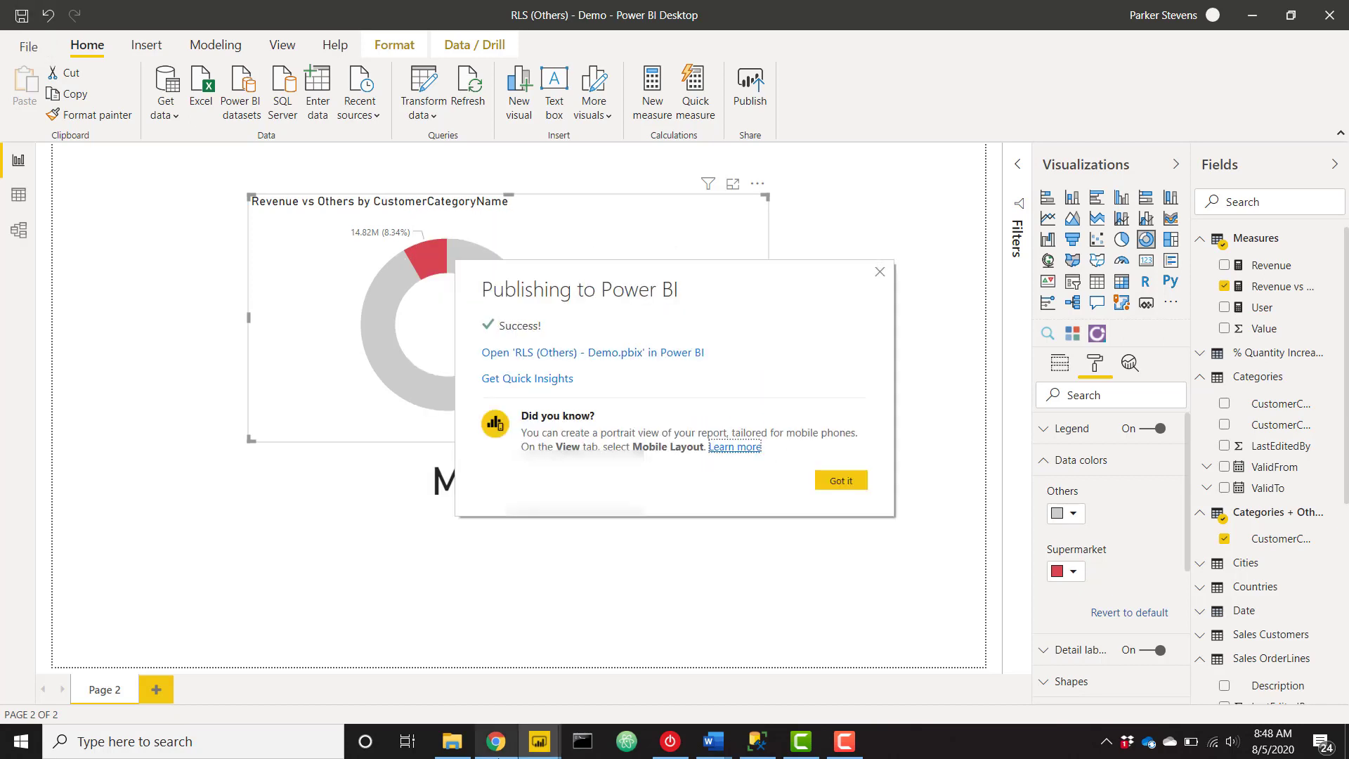
pyautogui.click(496, 741)
# Reload the RLS (Others) - Demo report page with F5 to show the grey Others slice.
pyautogui.press('F5')
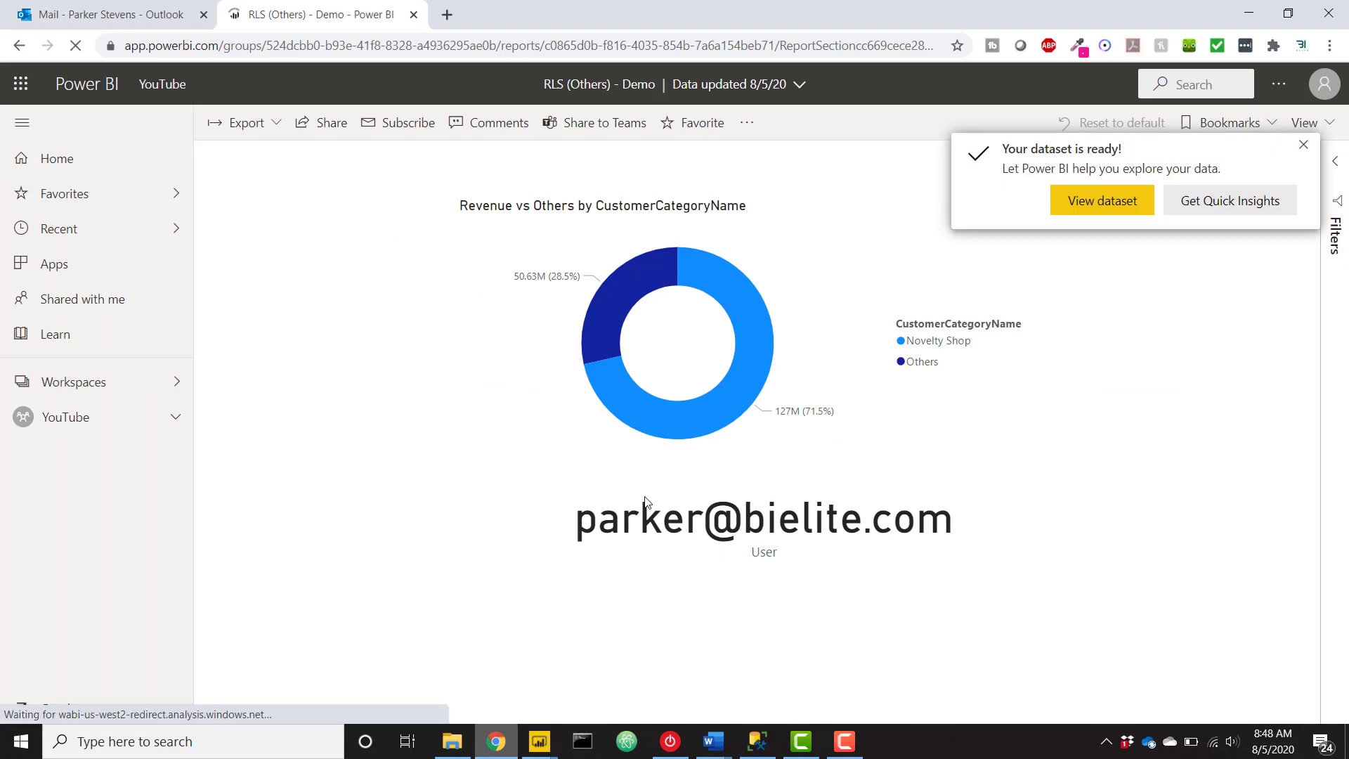